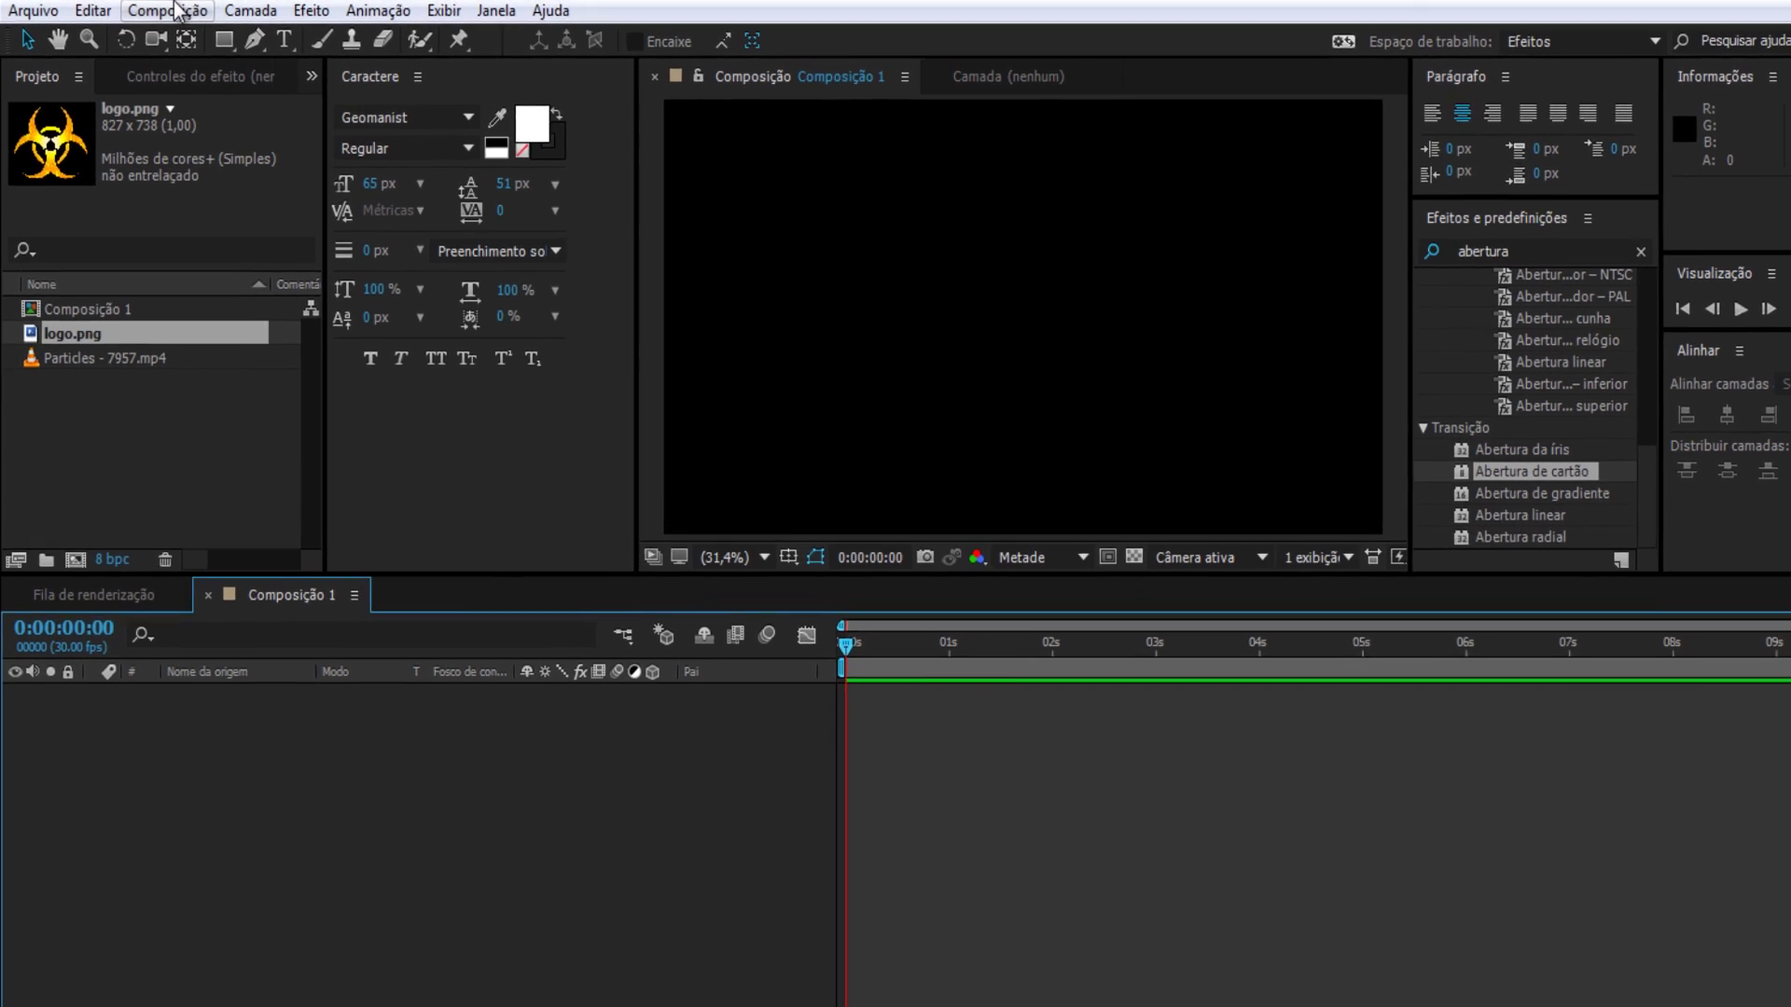
left_click(168, 7)
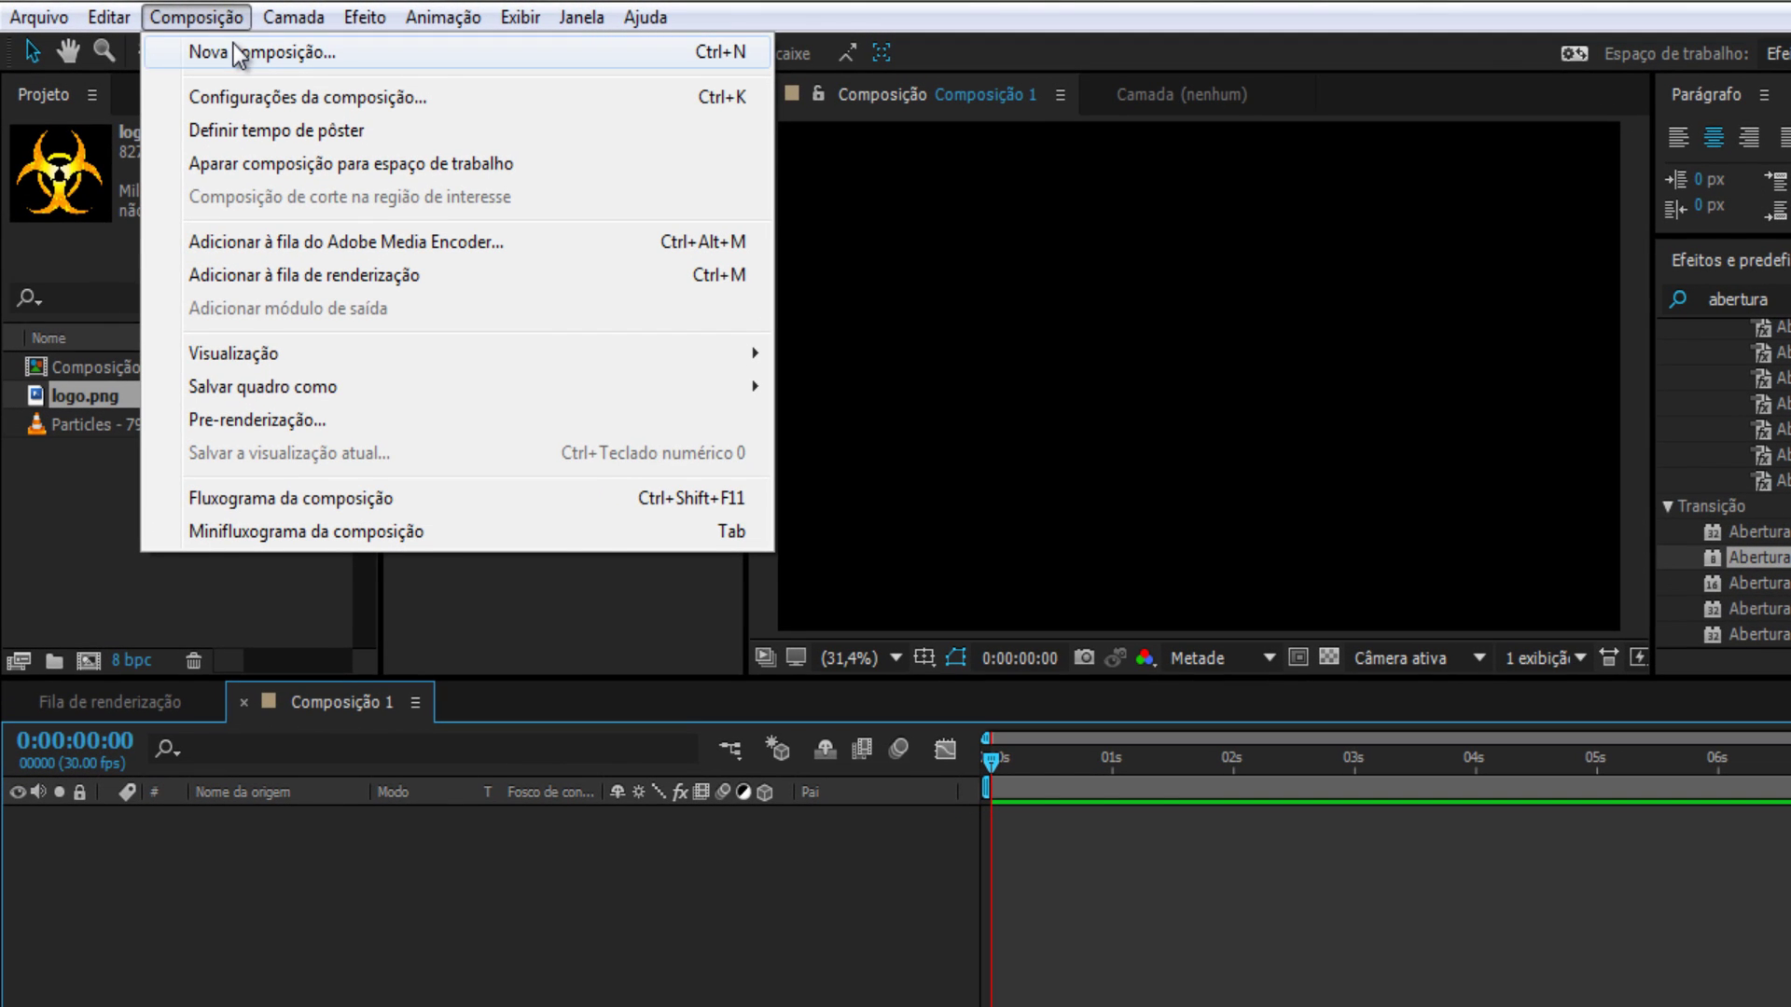
left_click(239, 52)
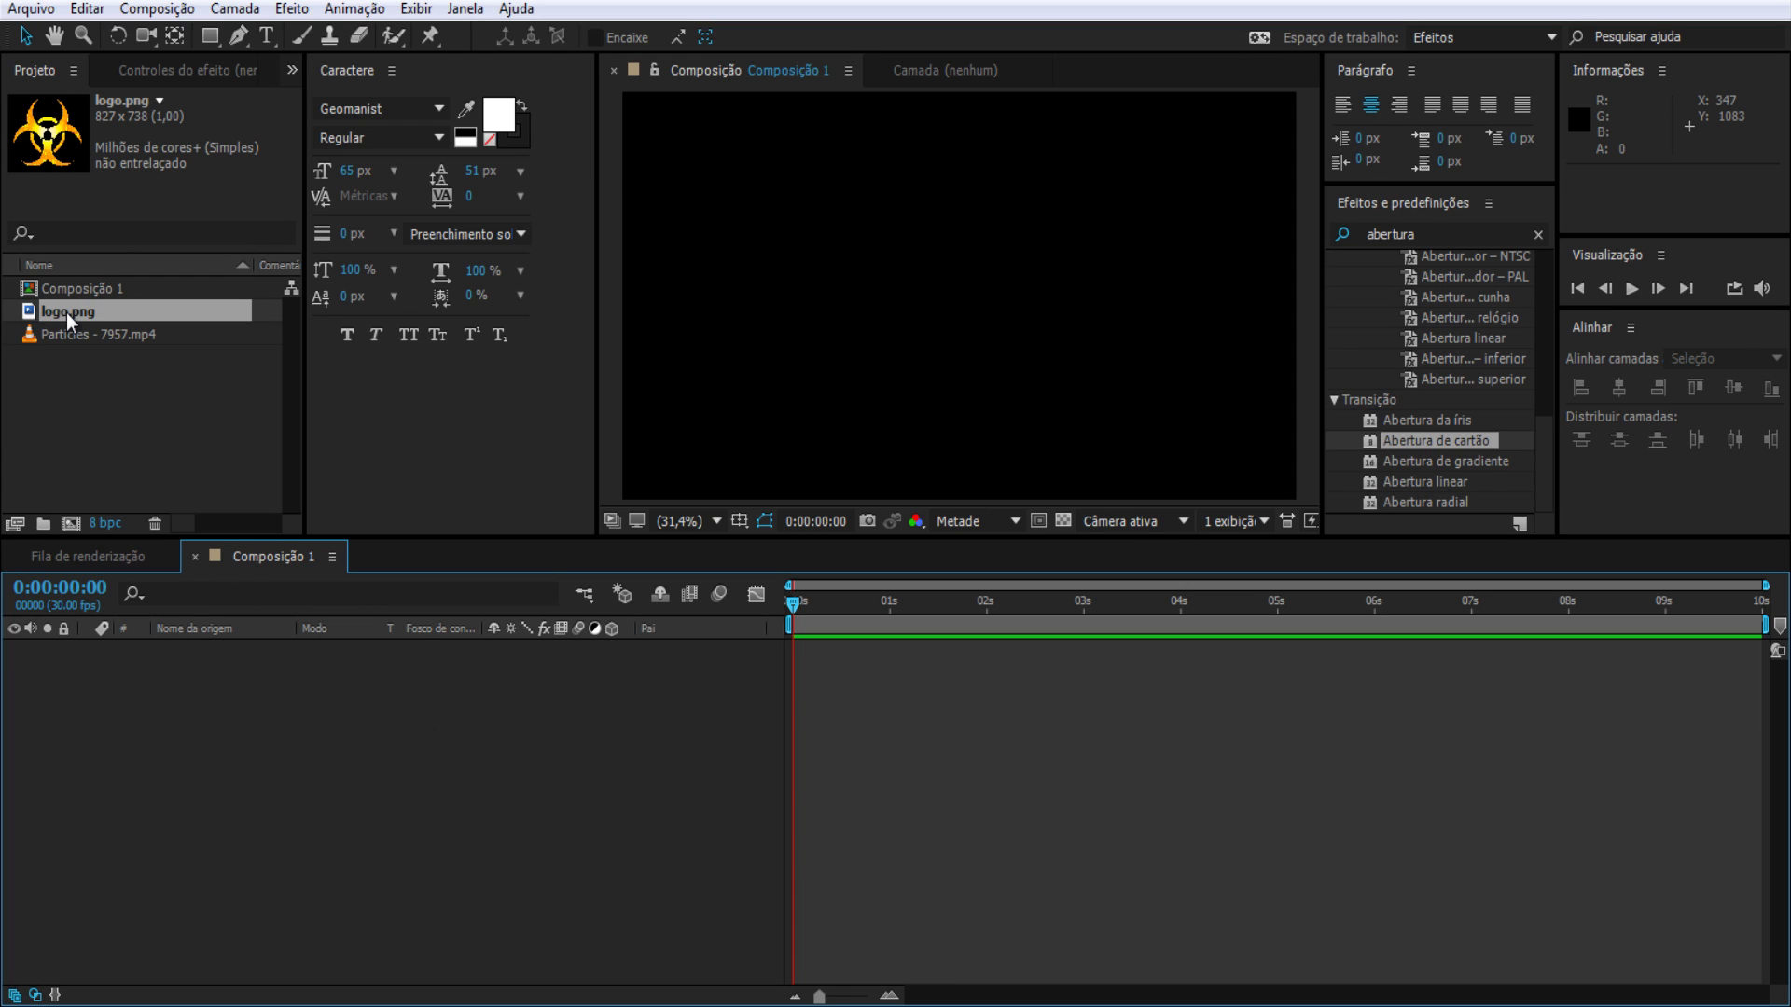
Step: Add logo.png to Composição 1 as a layer and set its Escala to 60%
left_click_drag(67, 315, 275, 723)
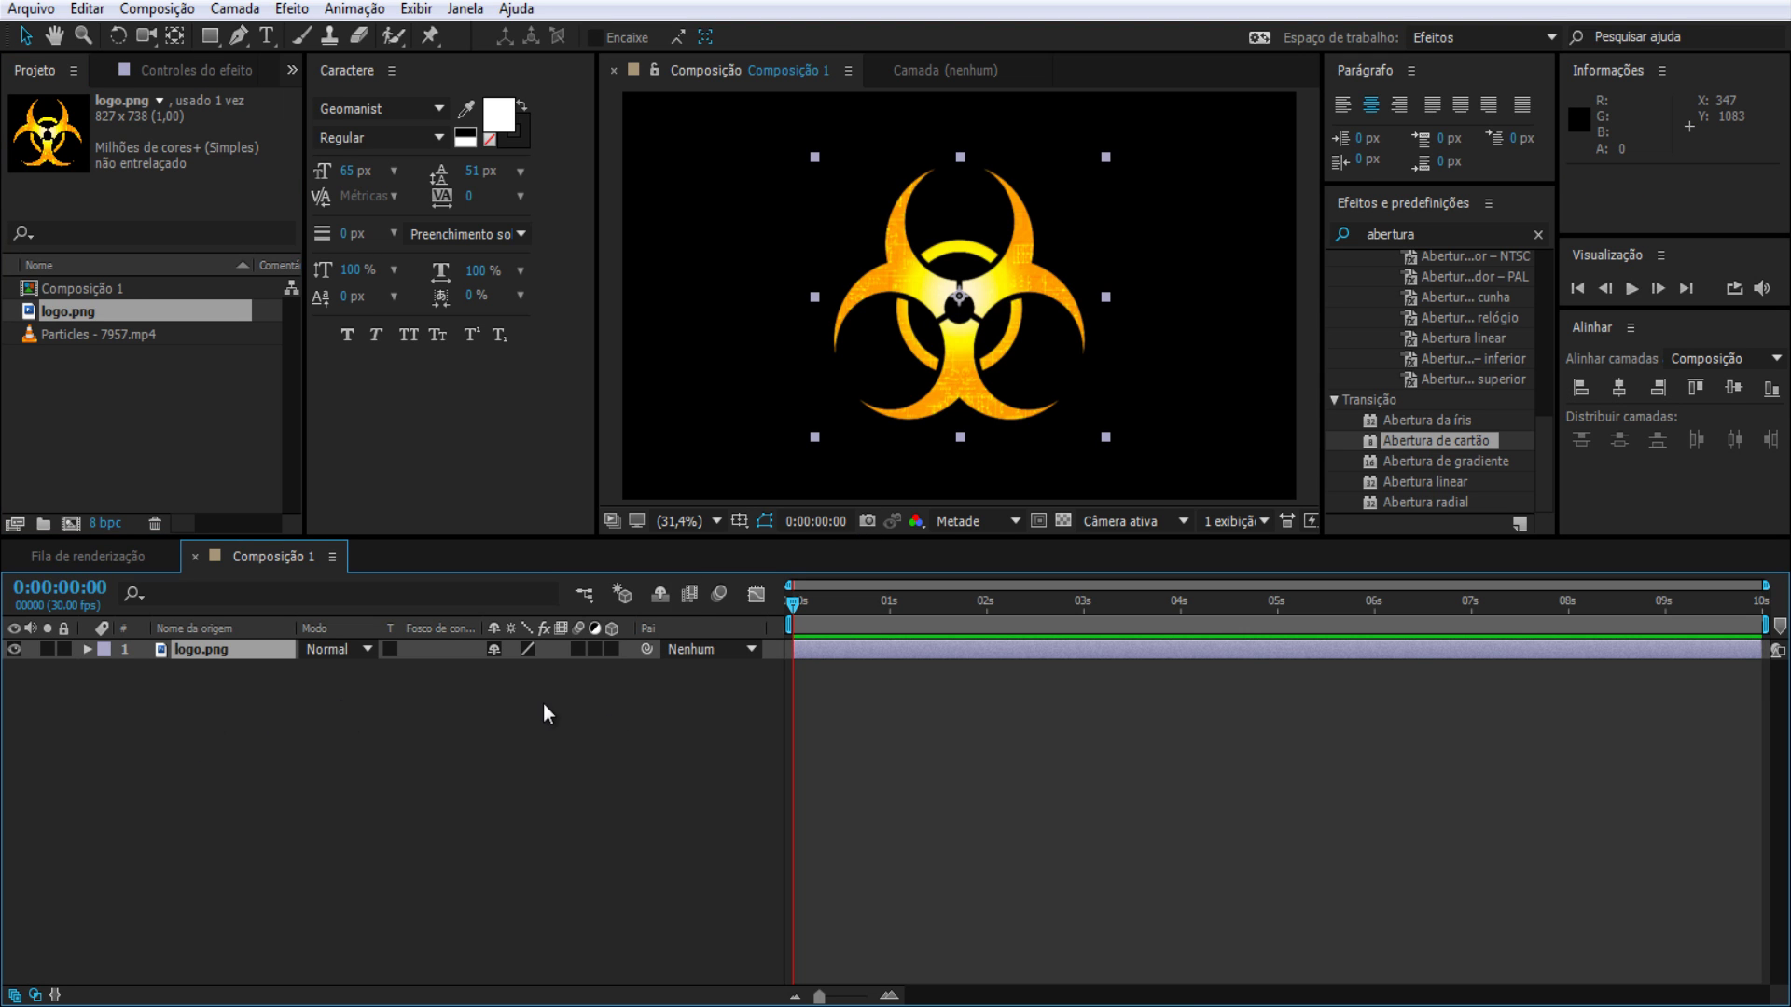
key("s")
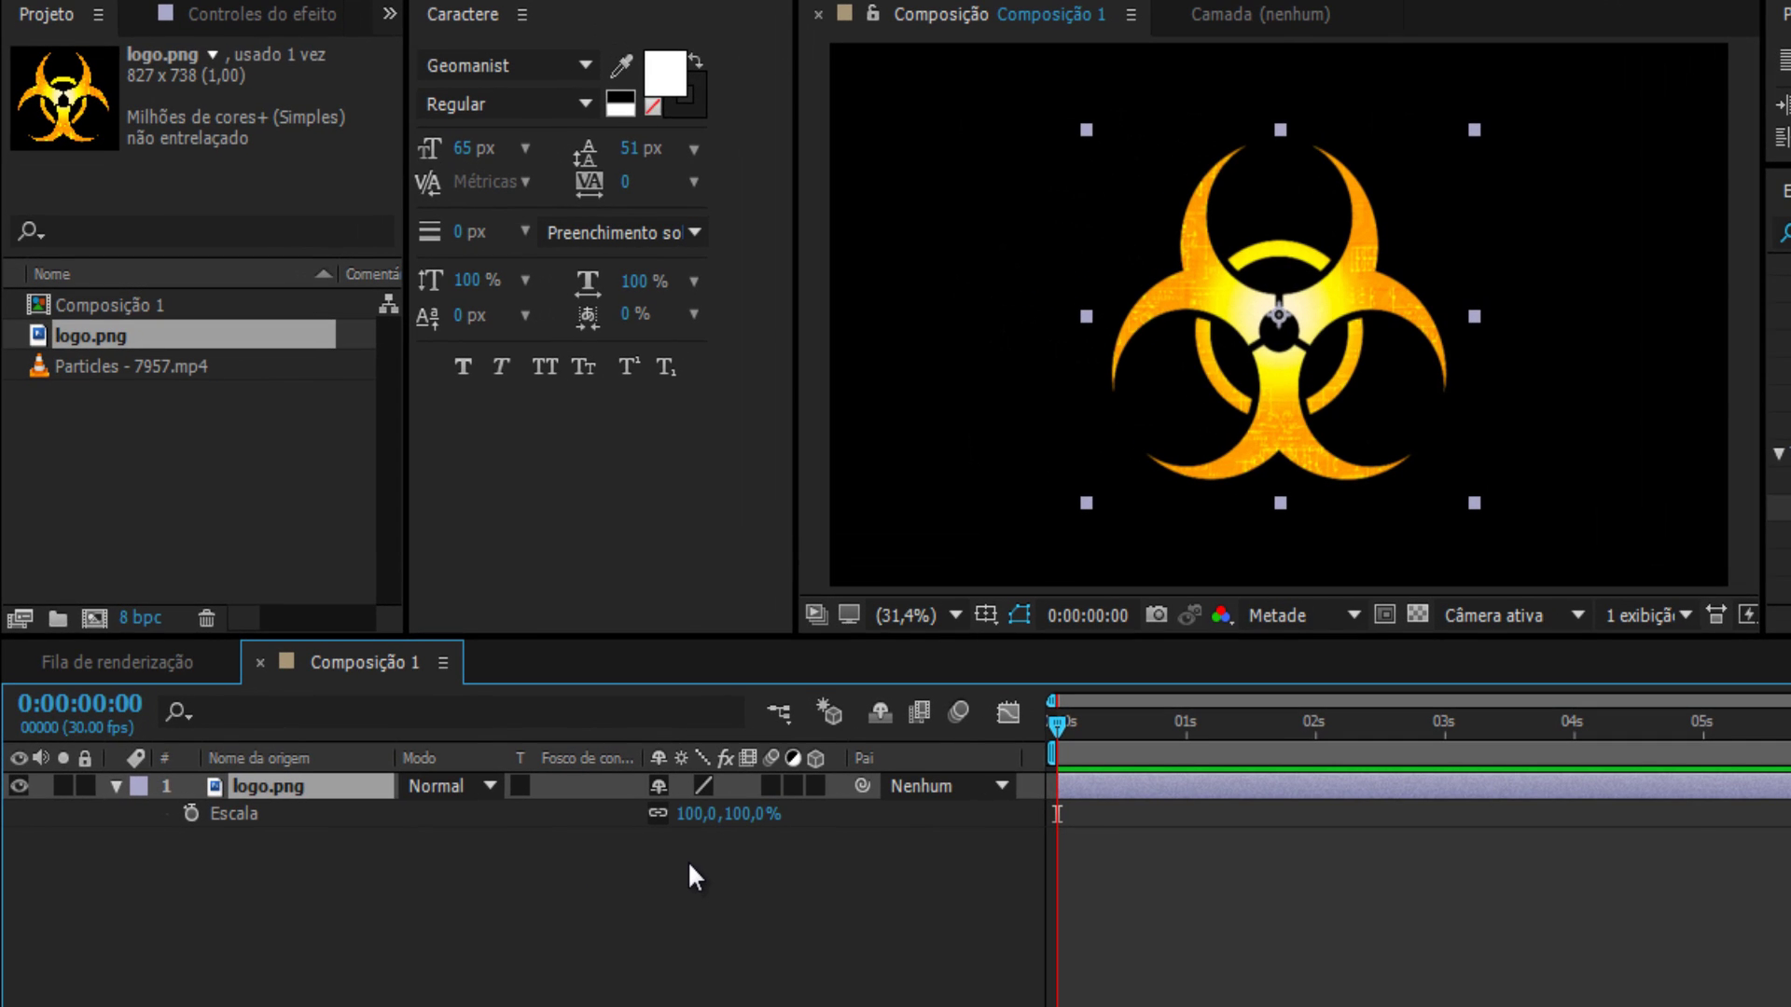
left_click(695, 813)
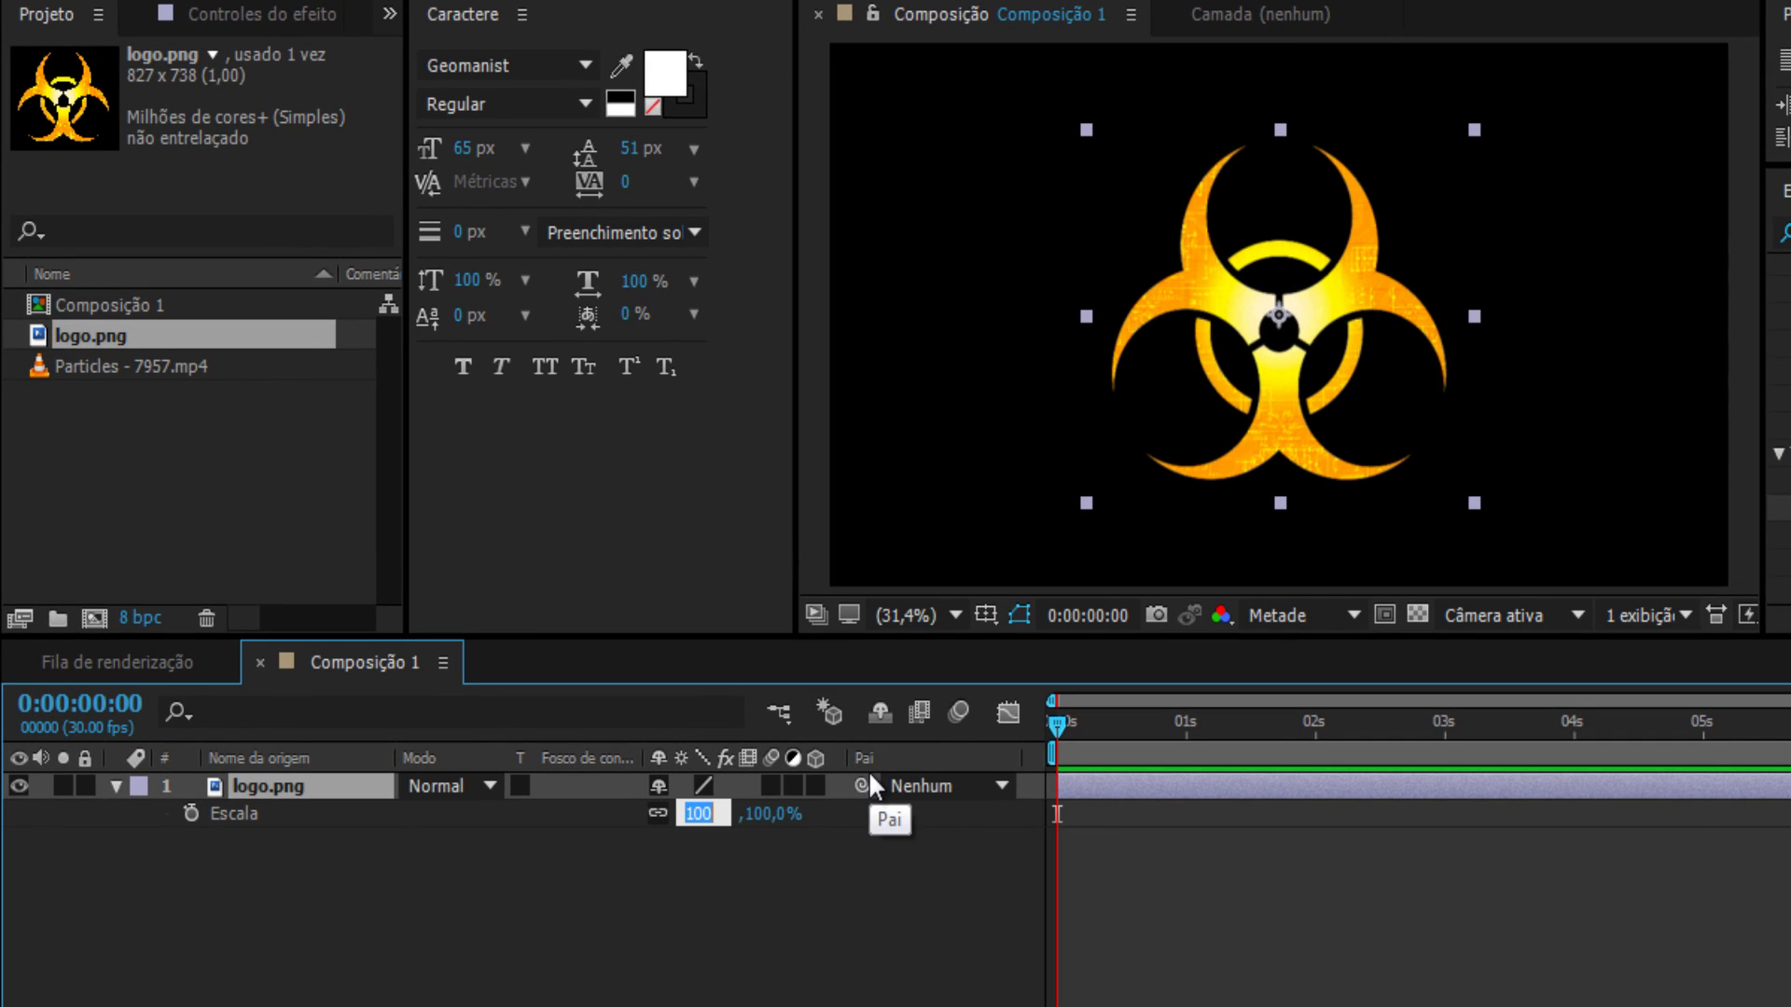
type("60")
key("Return")
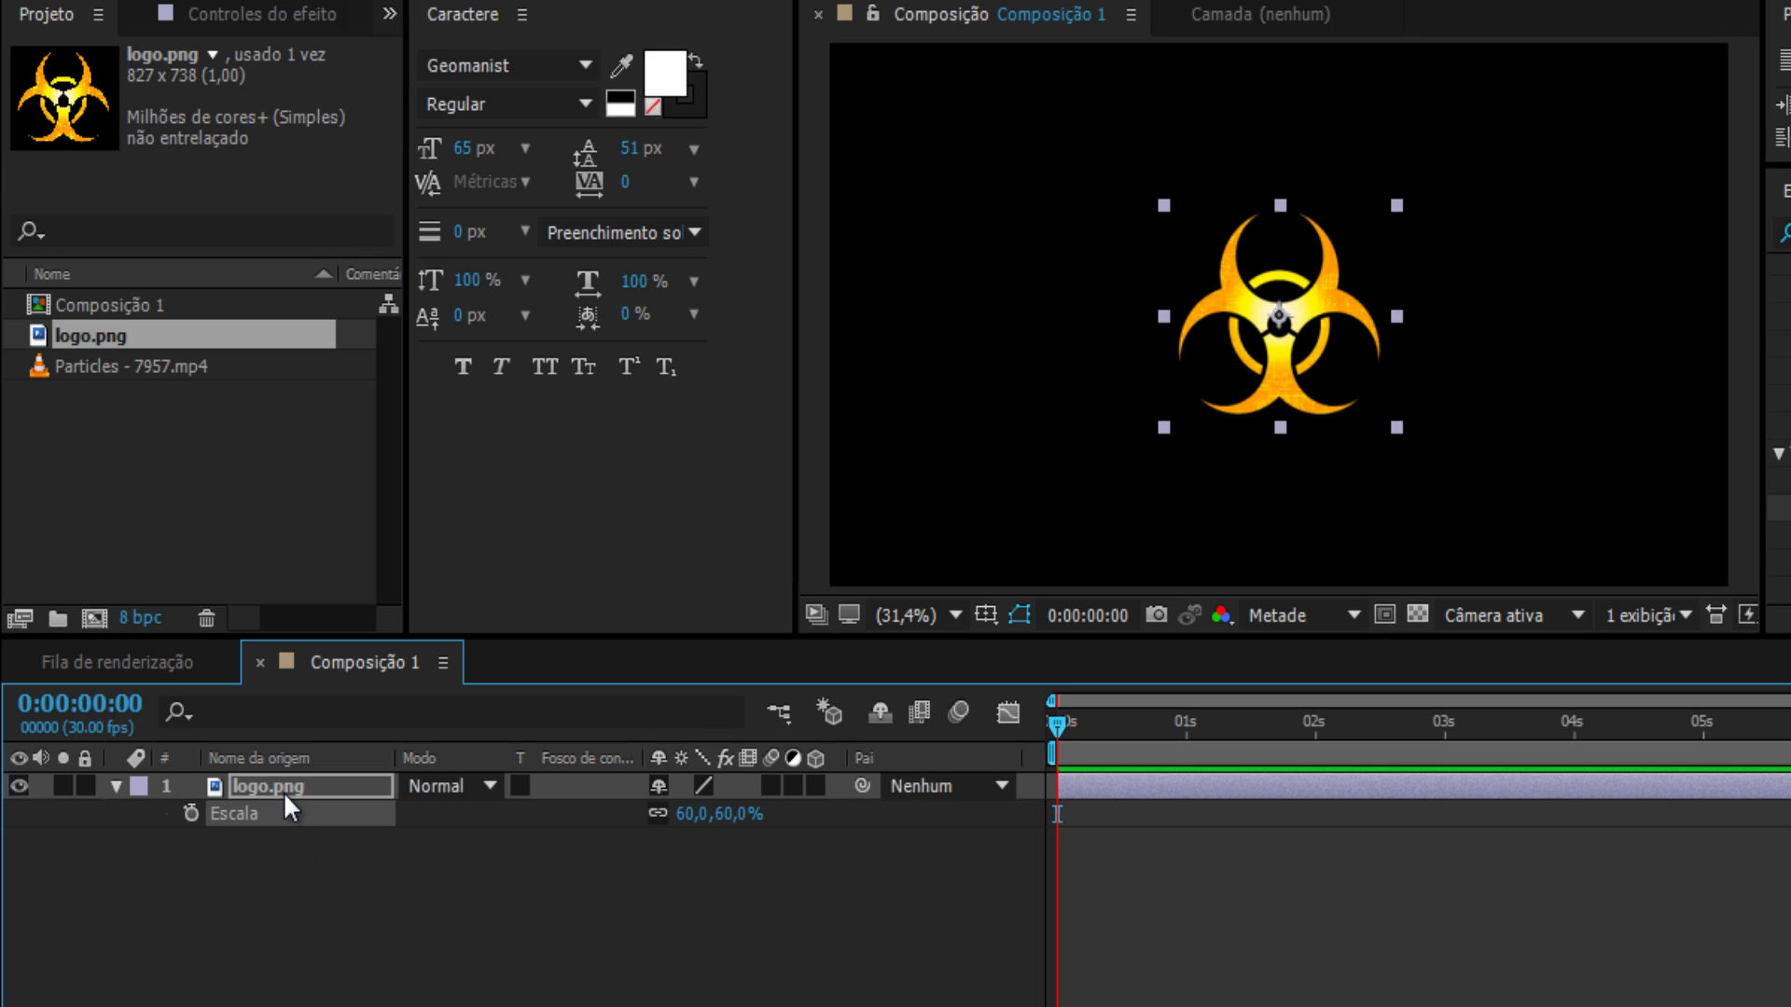
left_click(282, 789)
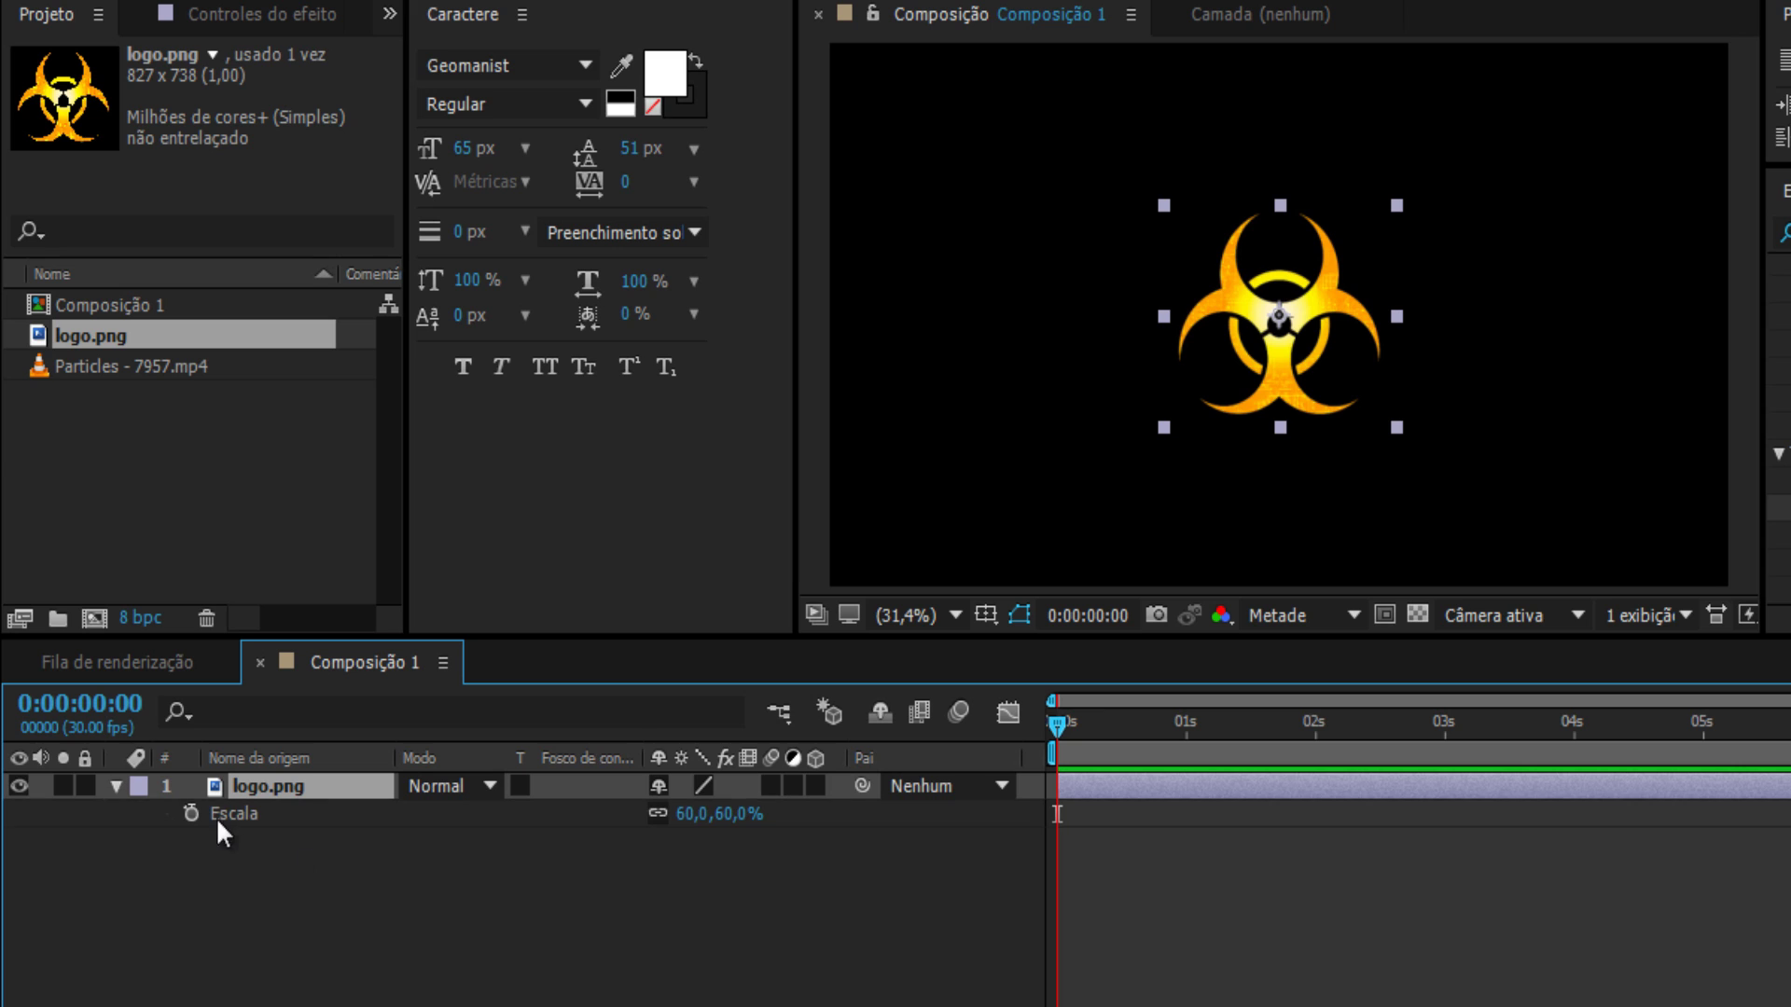
left_click_drag(701, 814, 775, 828)
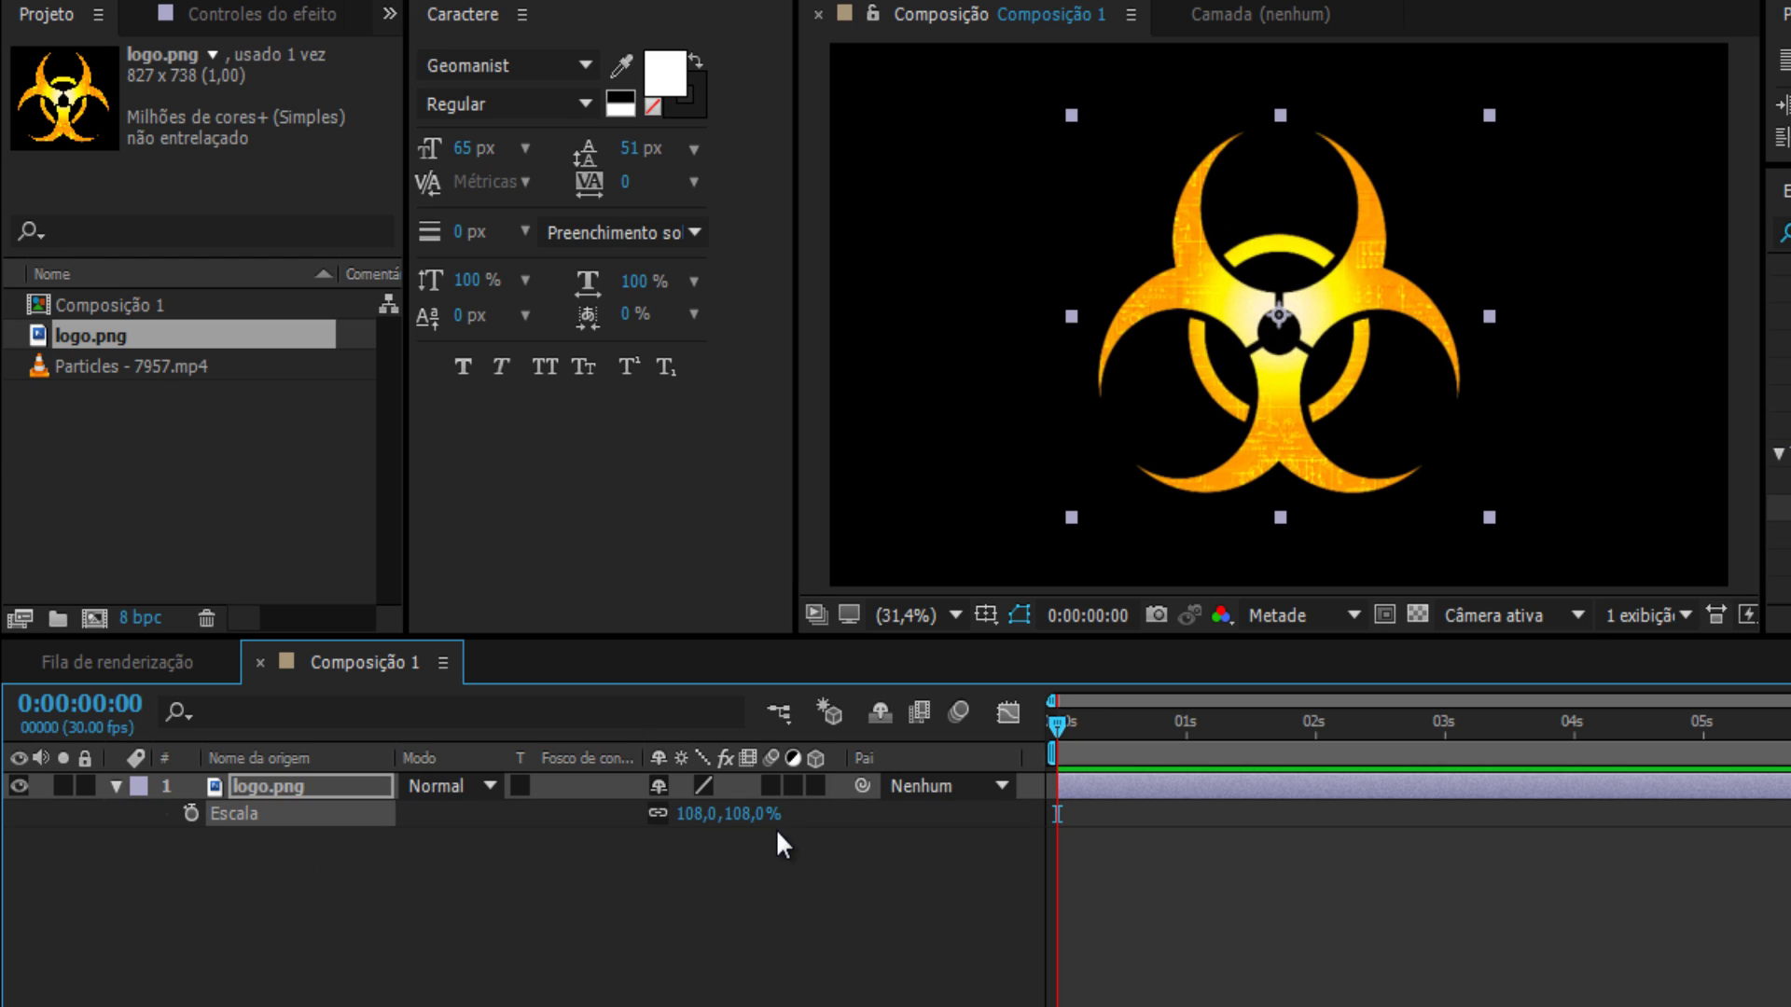
key("ctrl+z")
left_click(115, 786)
left_click(116, 786)
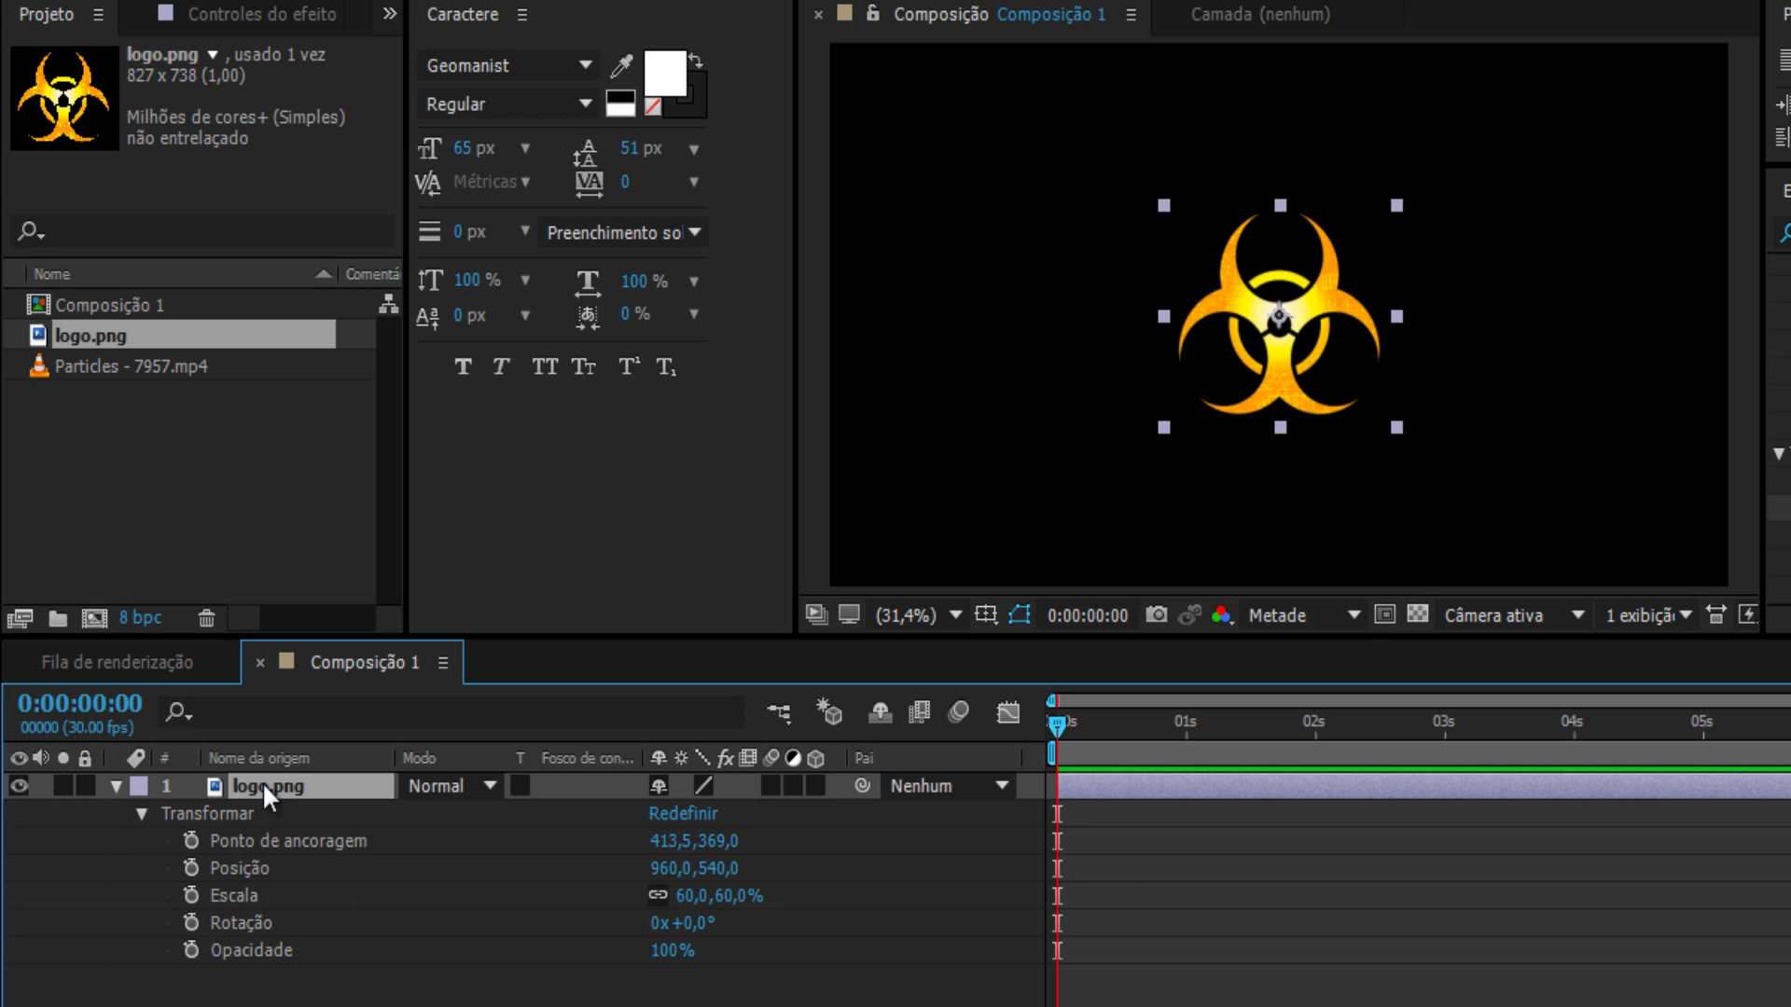
Step: With logo.png selected, search 'abertura' and apply the Abertura de cartão effect
left_click(116, 786)
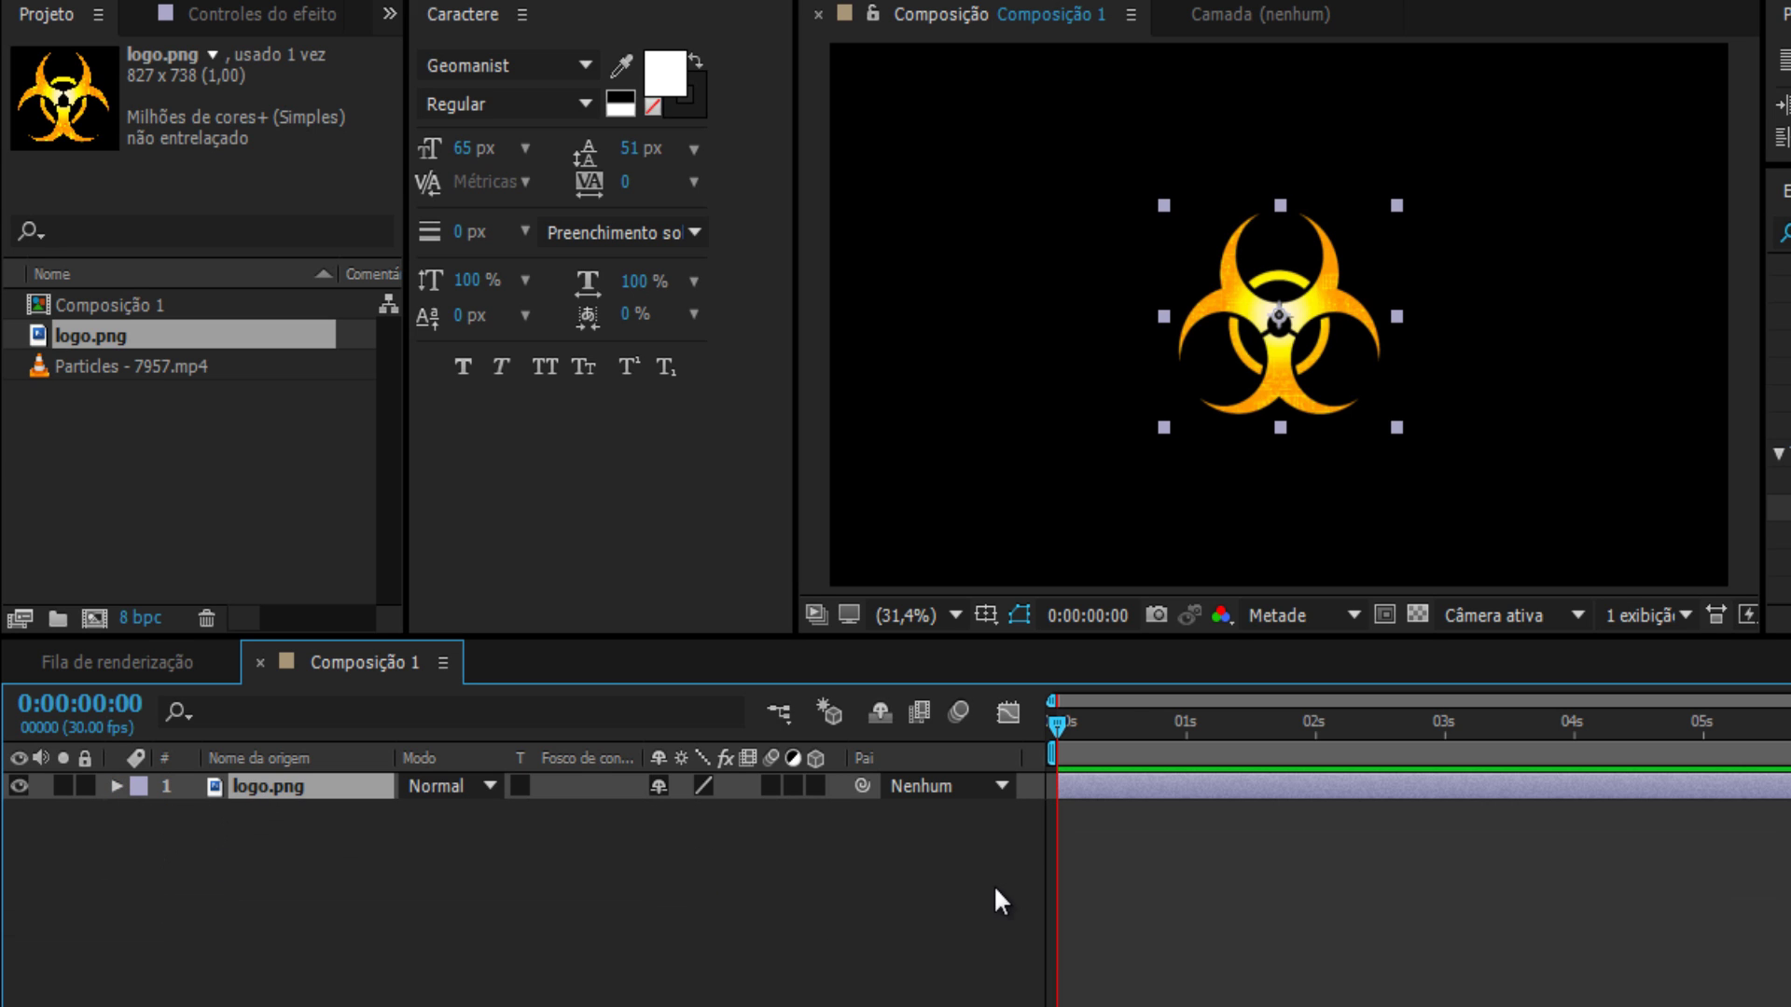
left_click(279, 831)
left_click(272, 789)
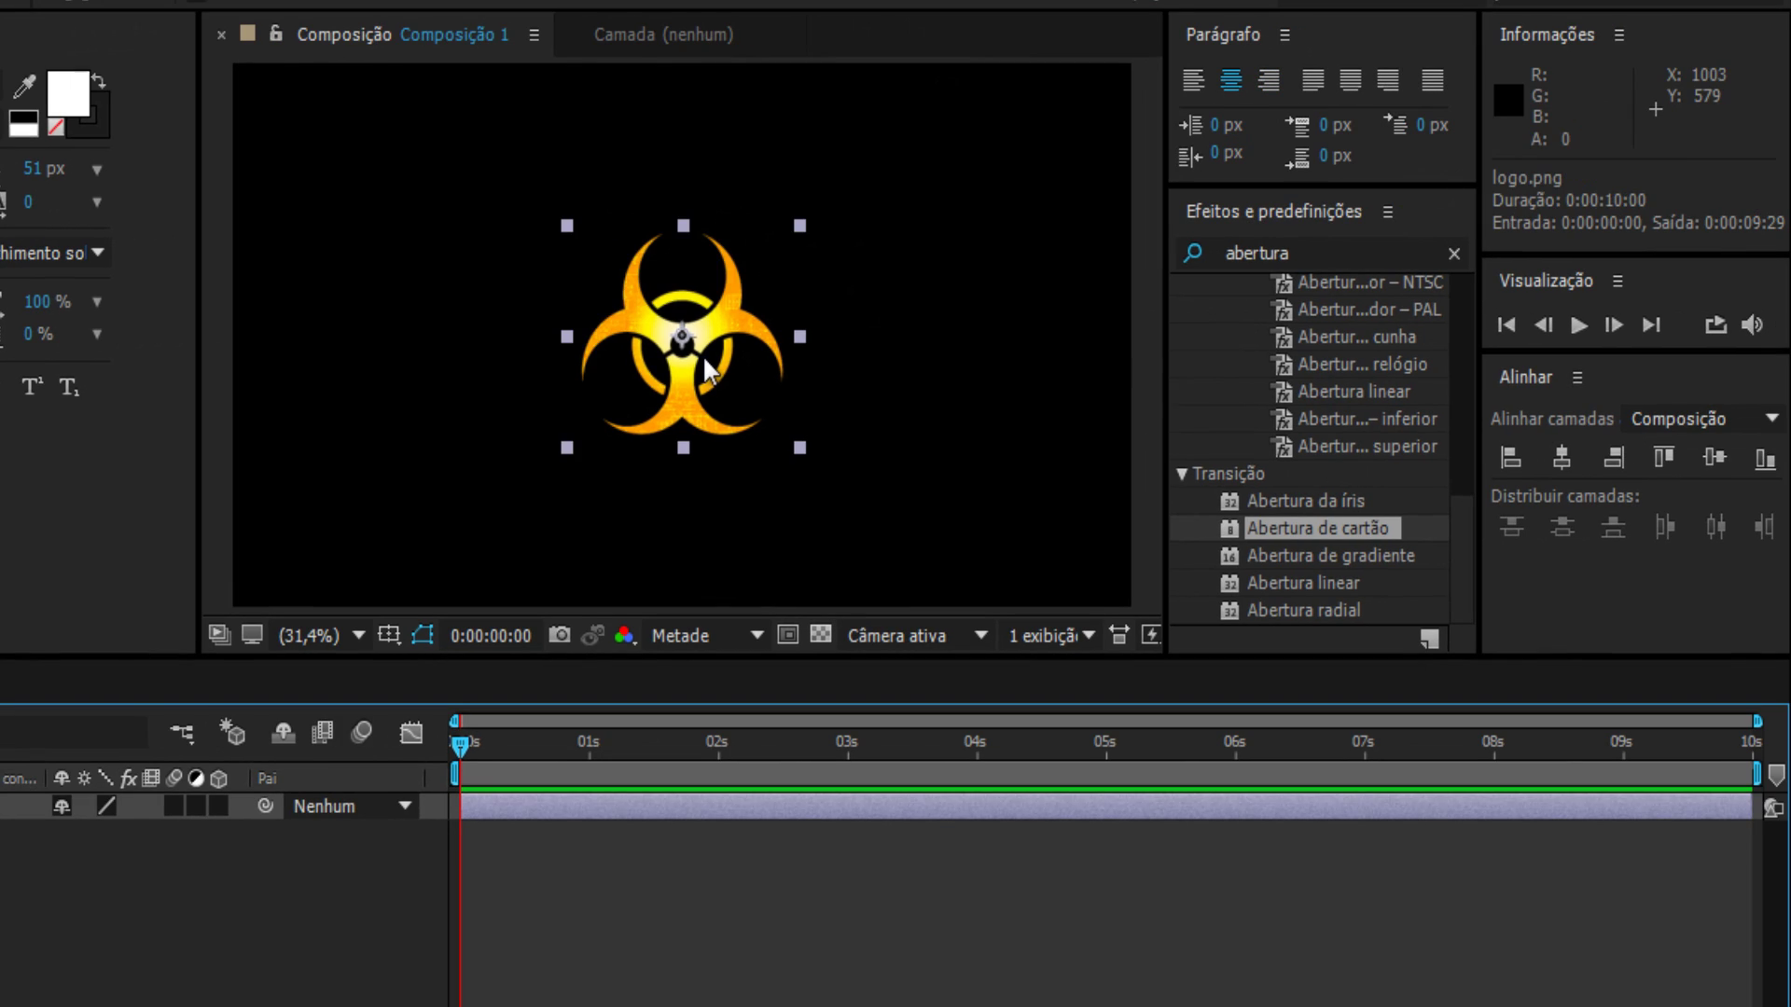
left_click(67, 928)
left_click(56, 806)
left_click(1321, 250)
double_click(1320, 250)
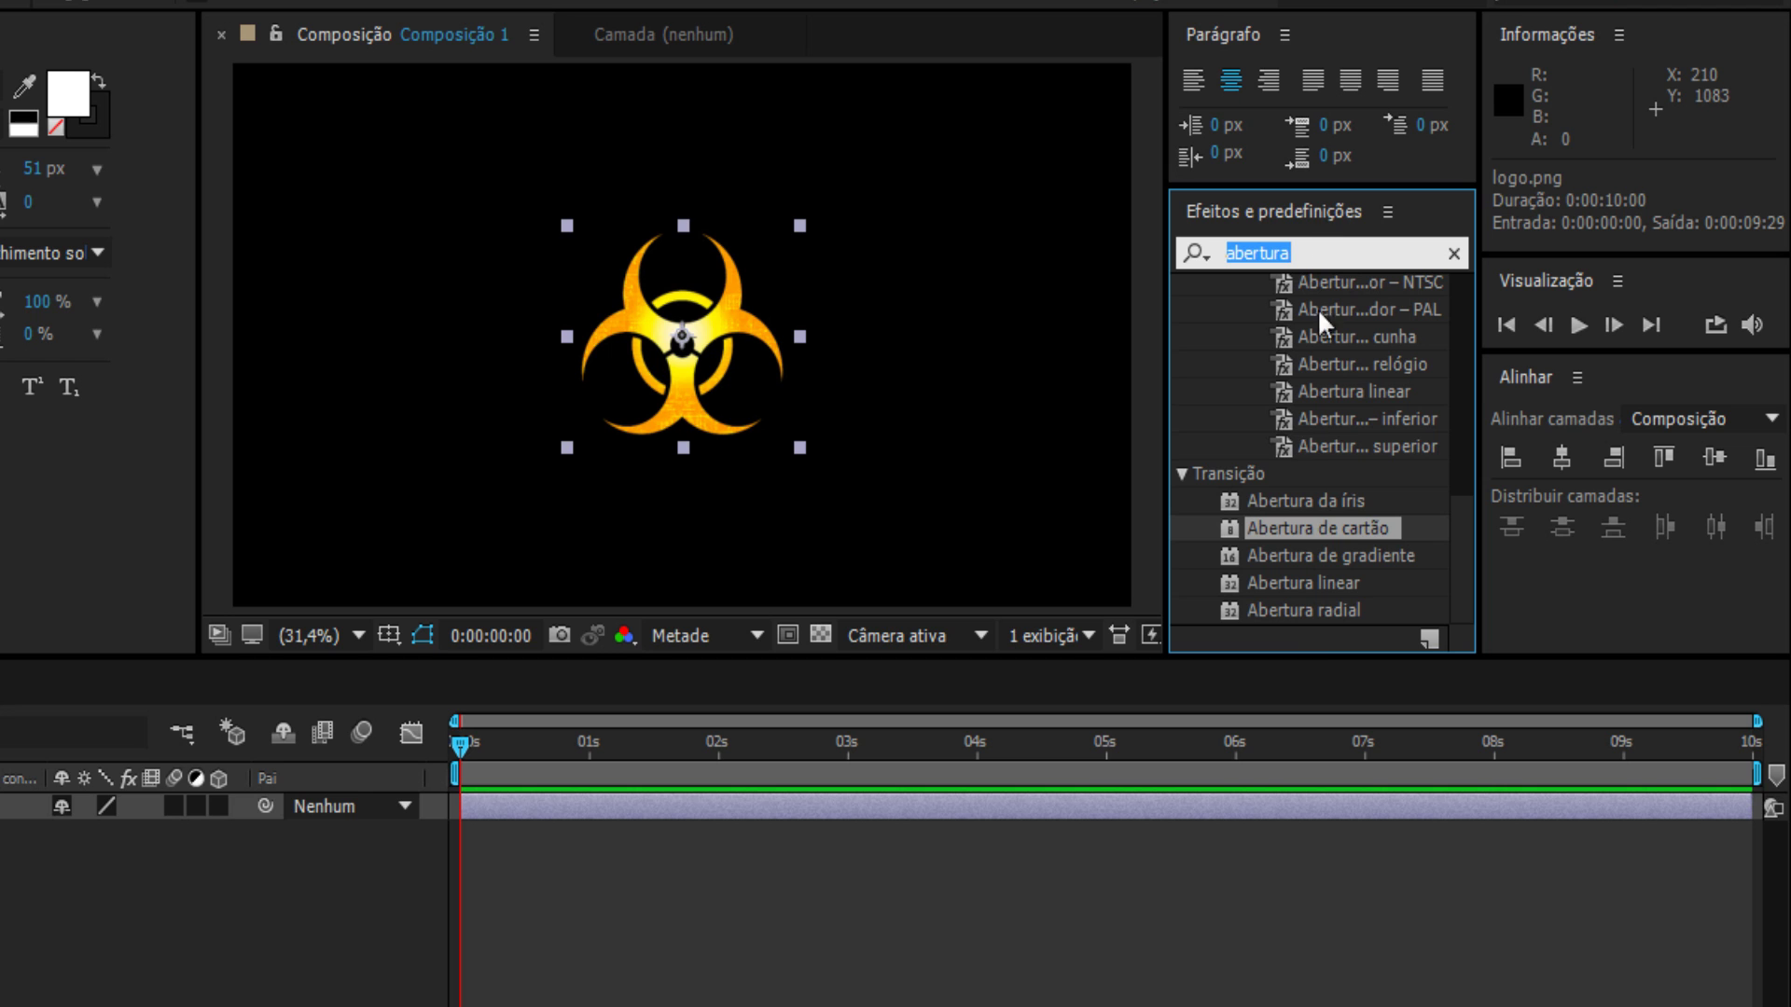
double_click(1339, 528)
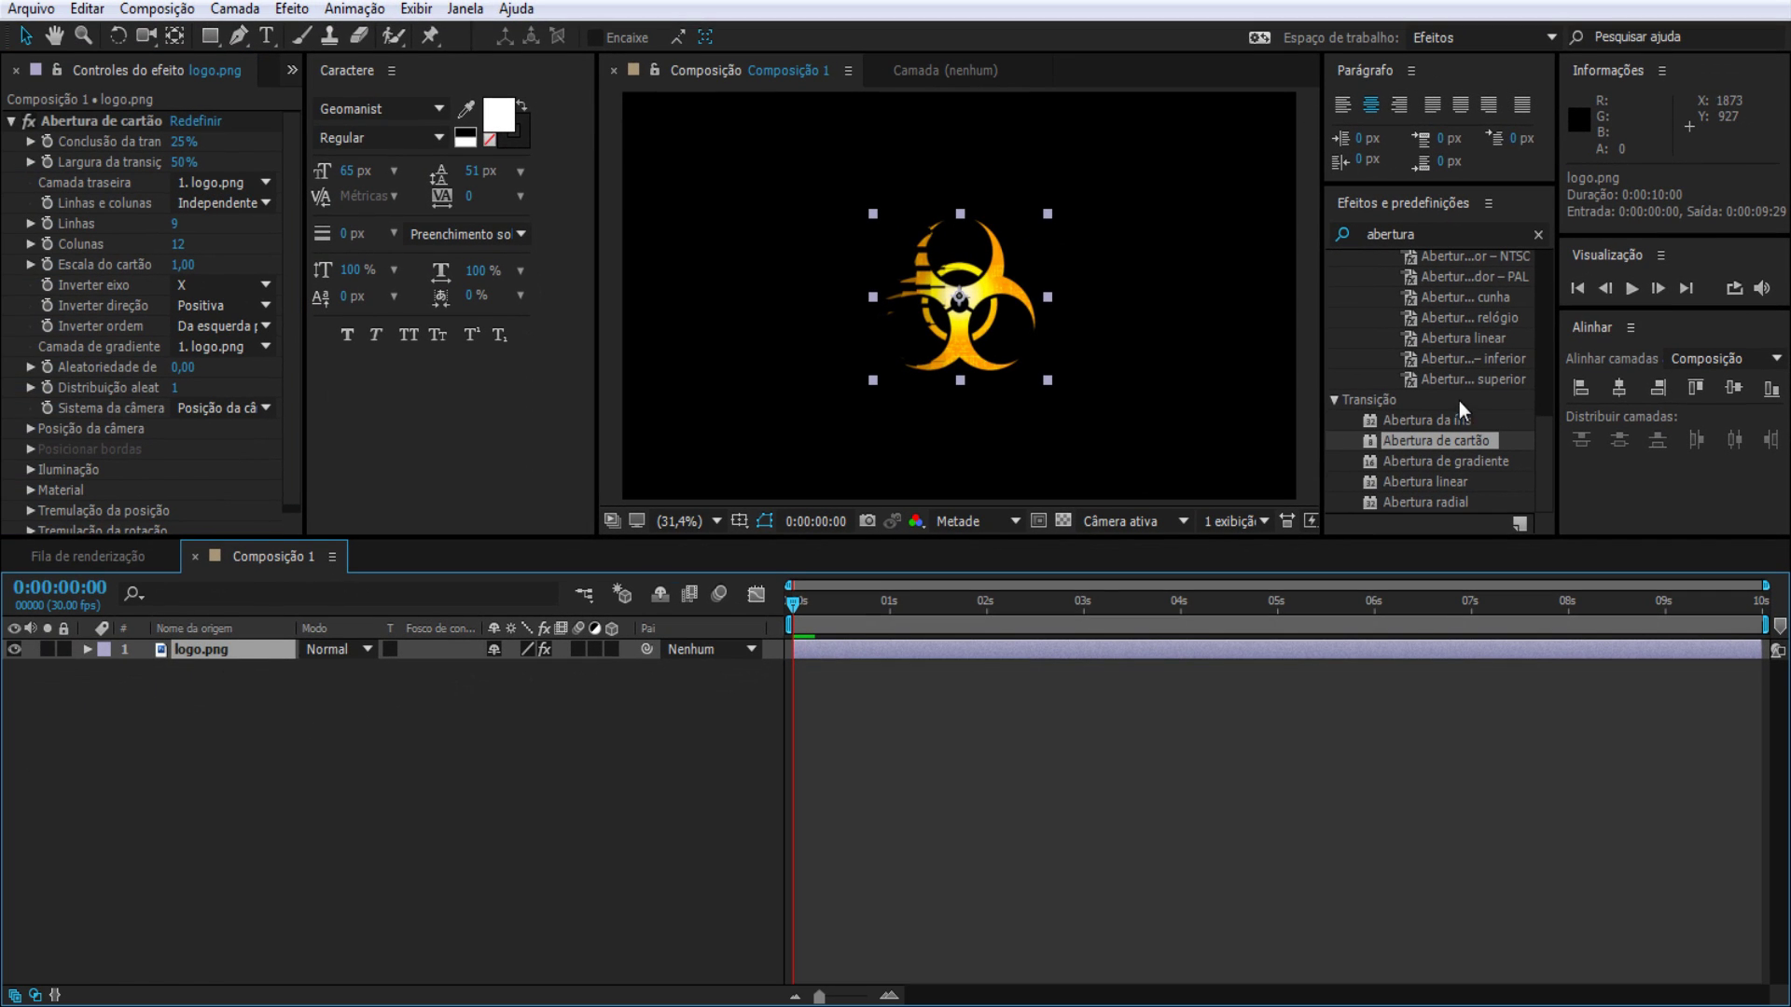
left_click(1442, 441)
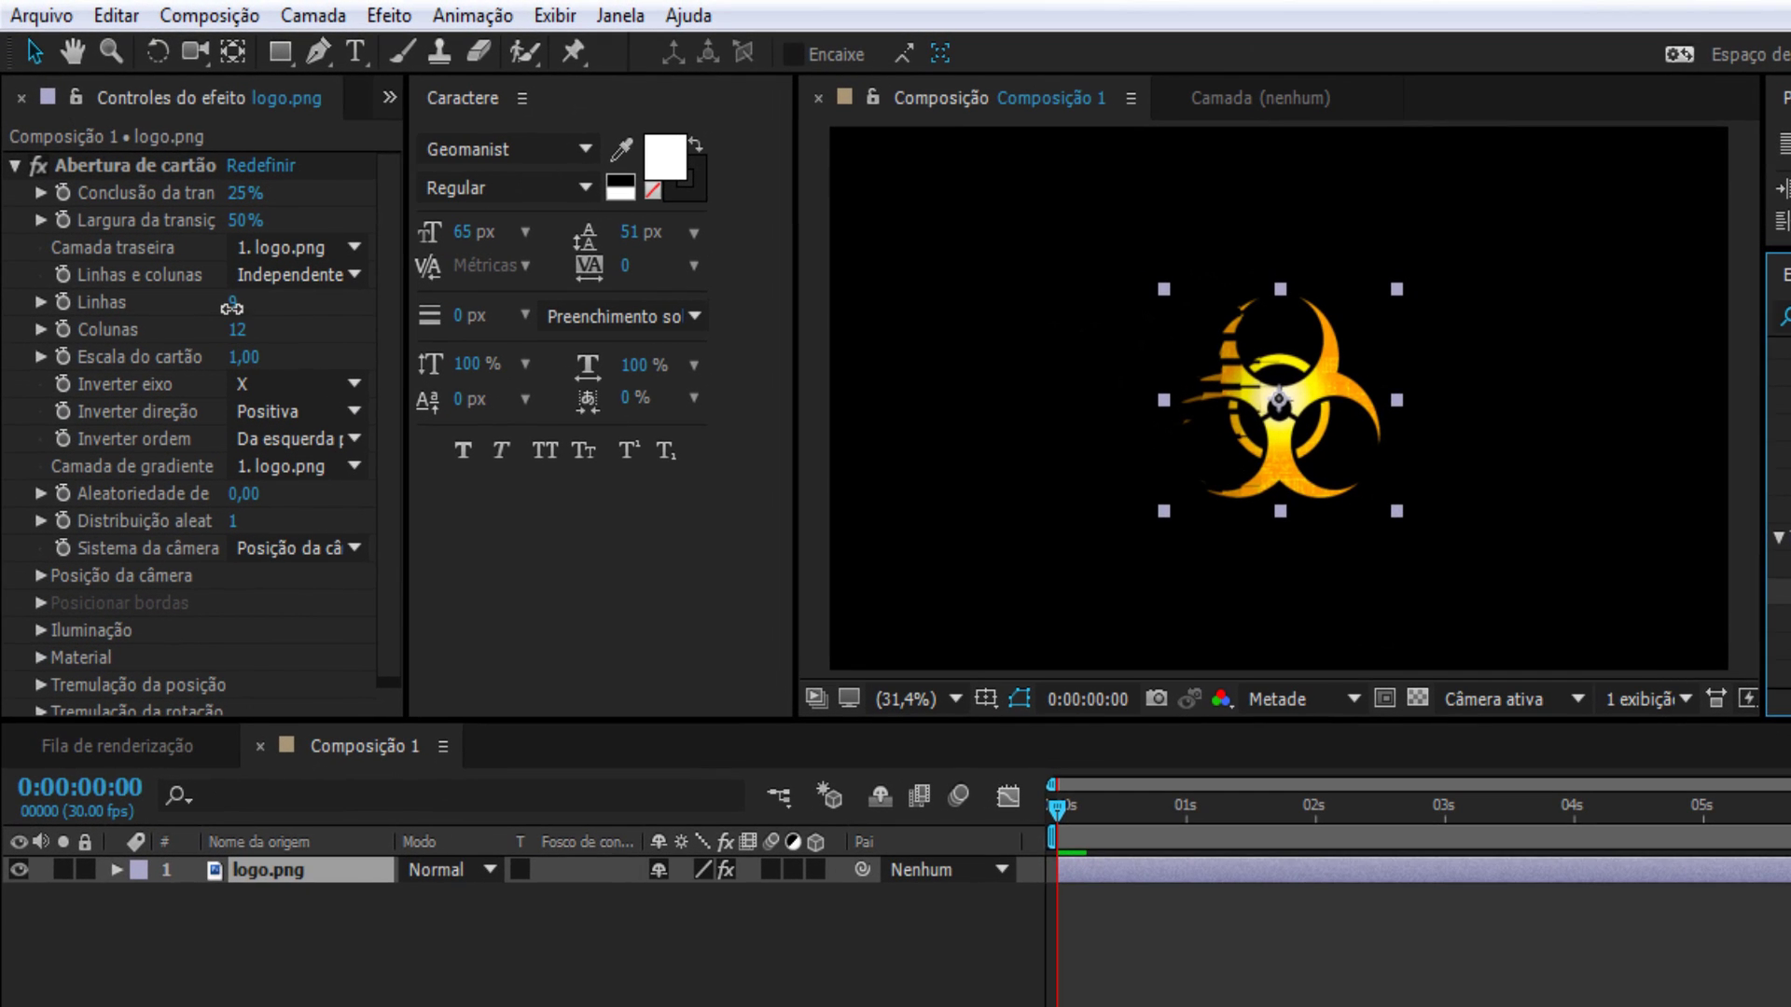
Step: Set the card wipe to 1 row (Linhas) and 16 columns (Colunas)
left_click(233, 304)
type("1")
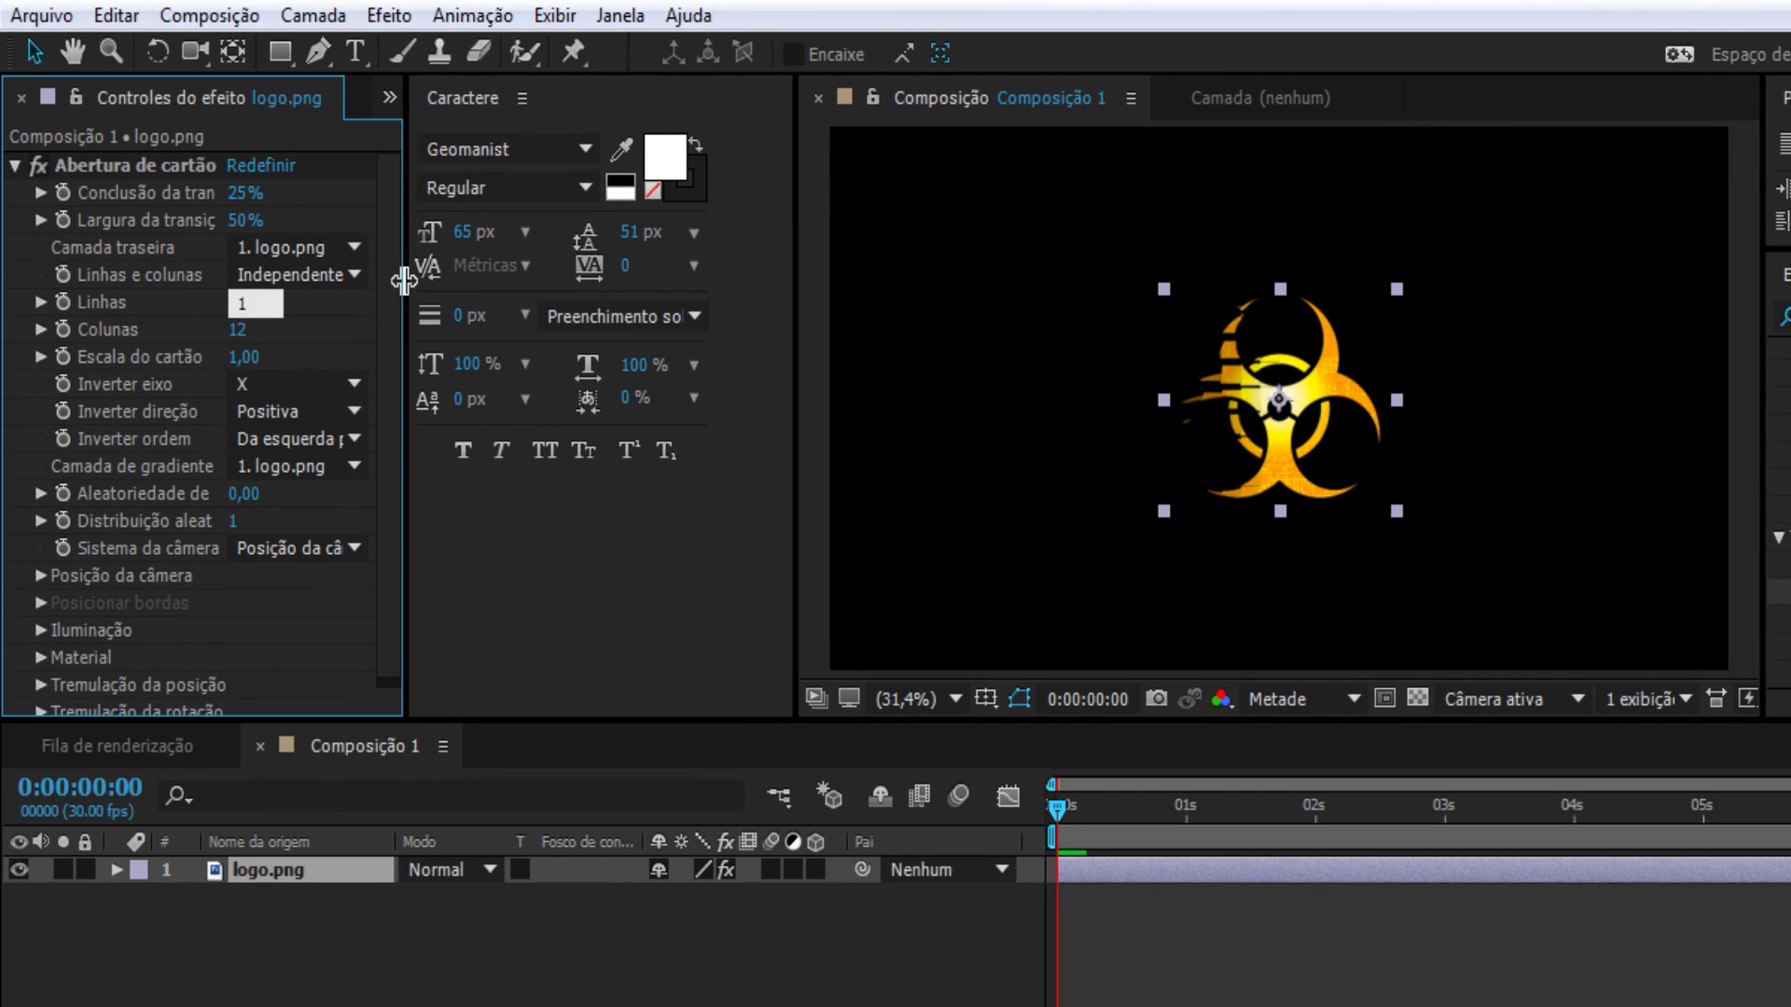
key("Return")
left_click(240, 331)
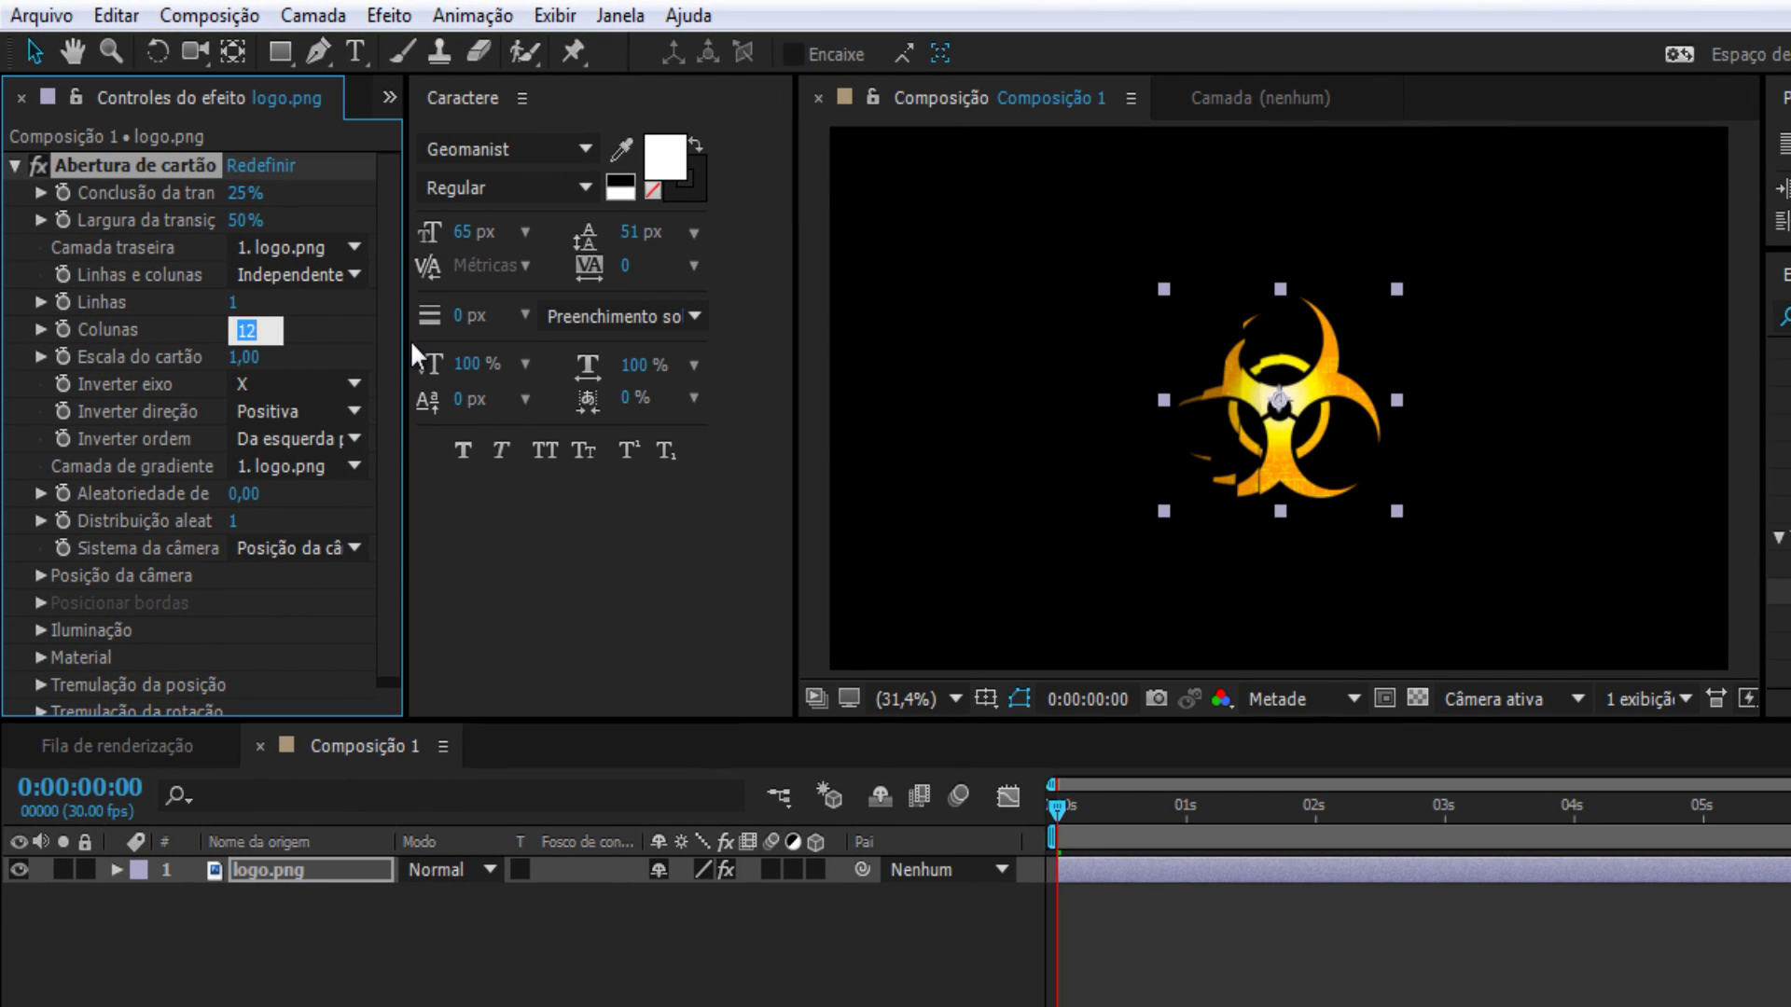
type("16")
key("Return")
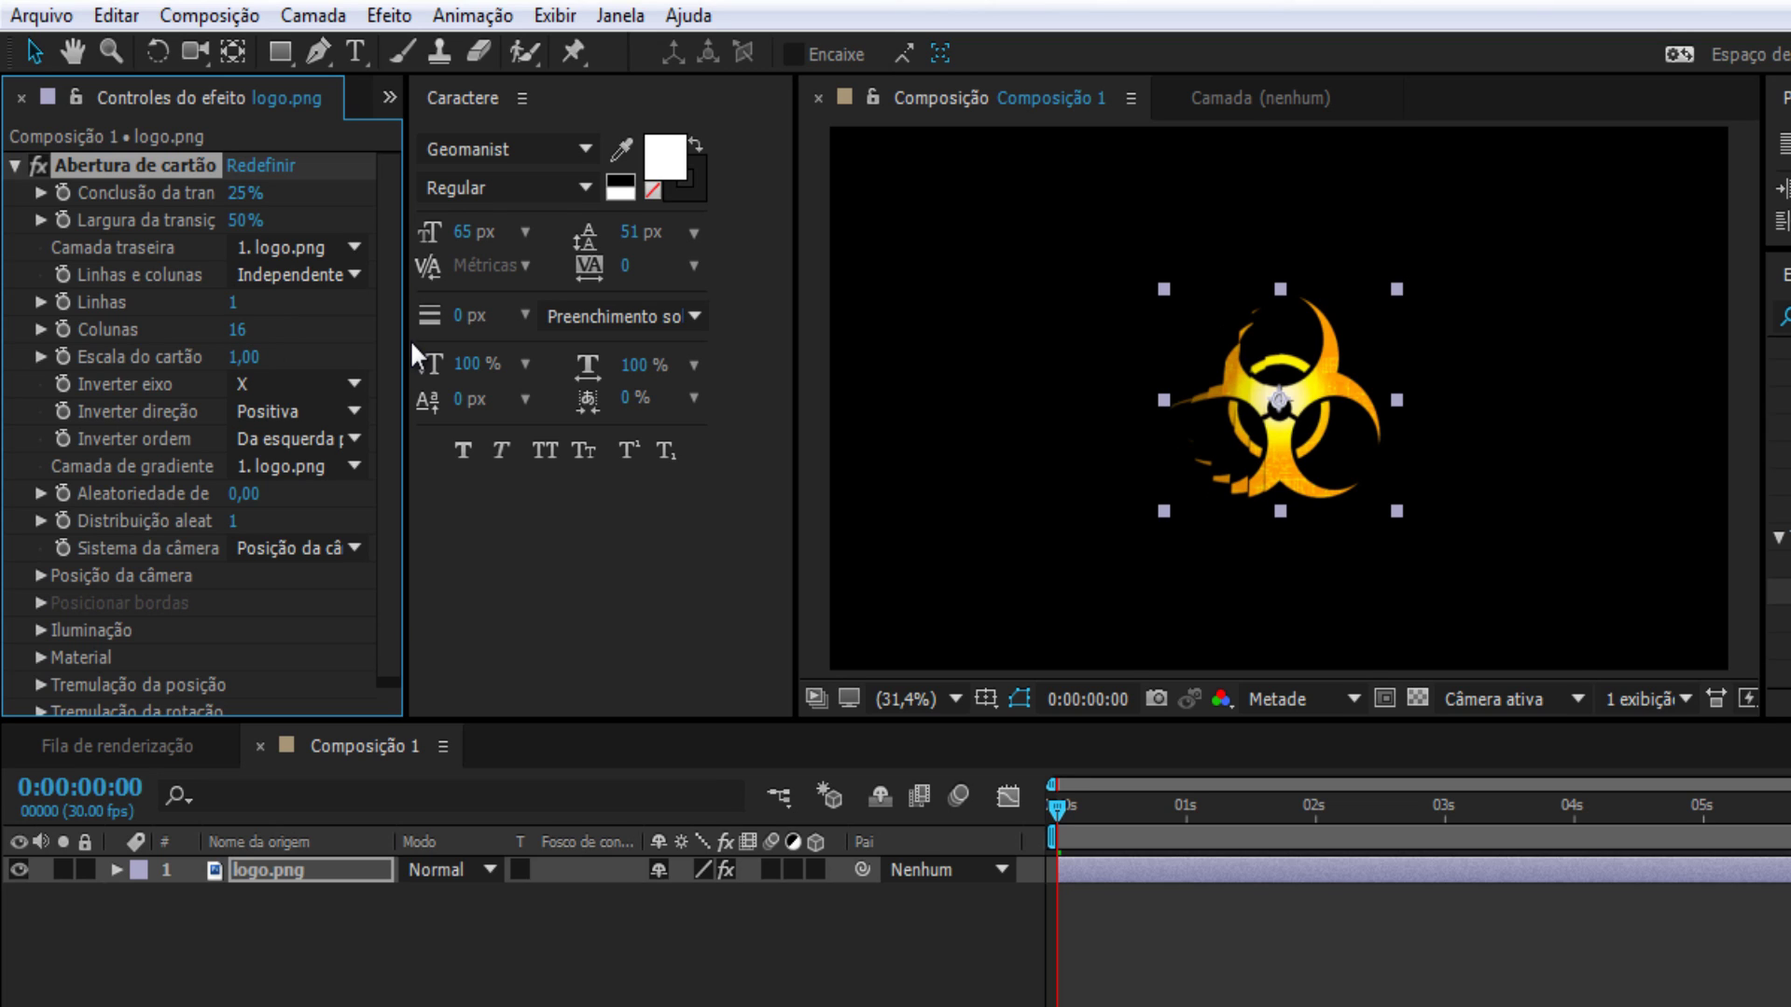
Step: Set Conclusão da transição to 50% and add a keyframe for it at the start
mouse_move(1073, 809)
left_mouse_down()
mouse_move(1077, 825)
mouse_move(1026, 826)
left_mouse_up()
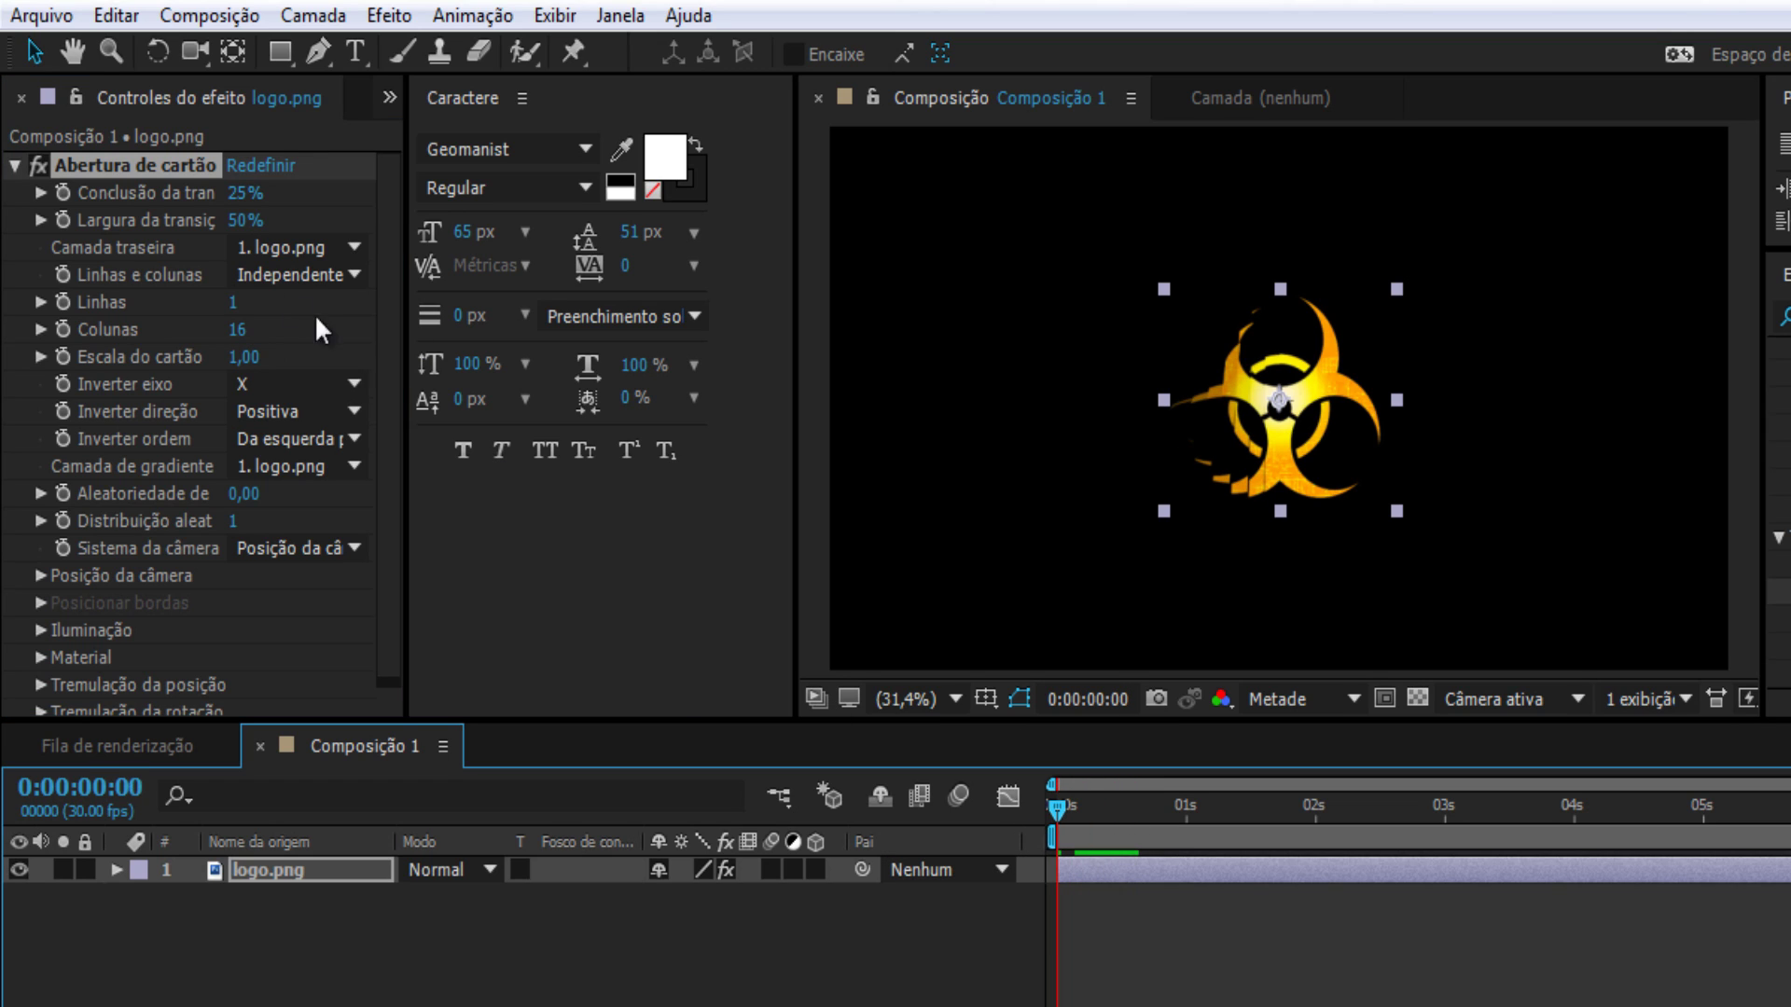
left_click(245, 194)
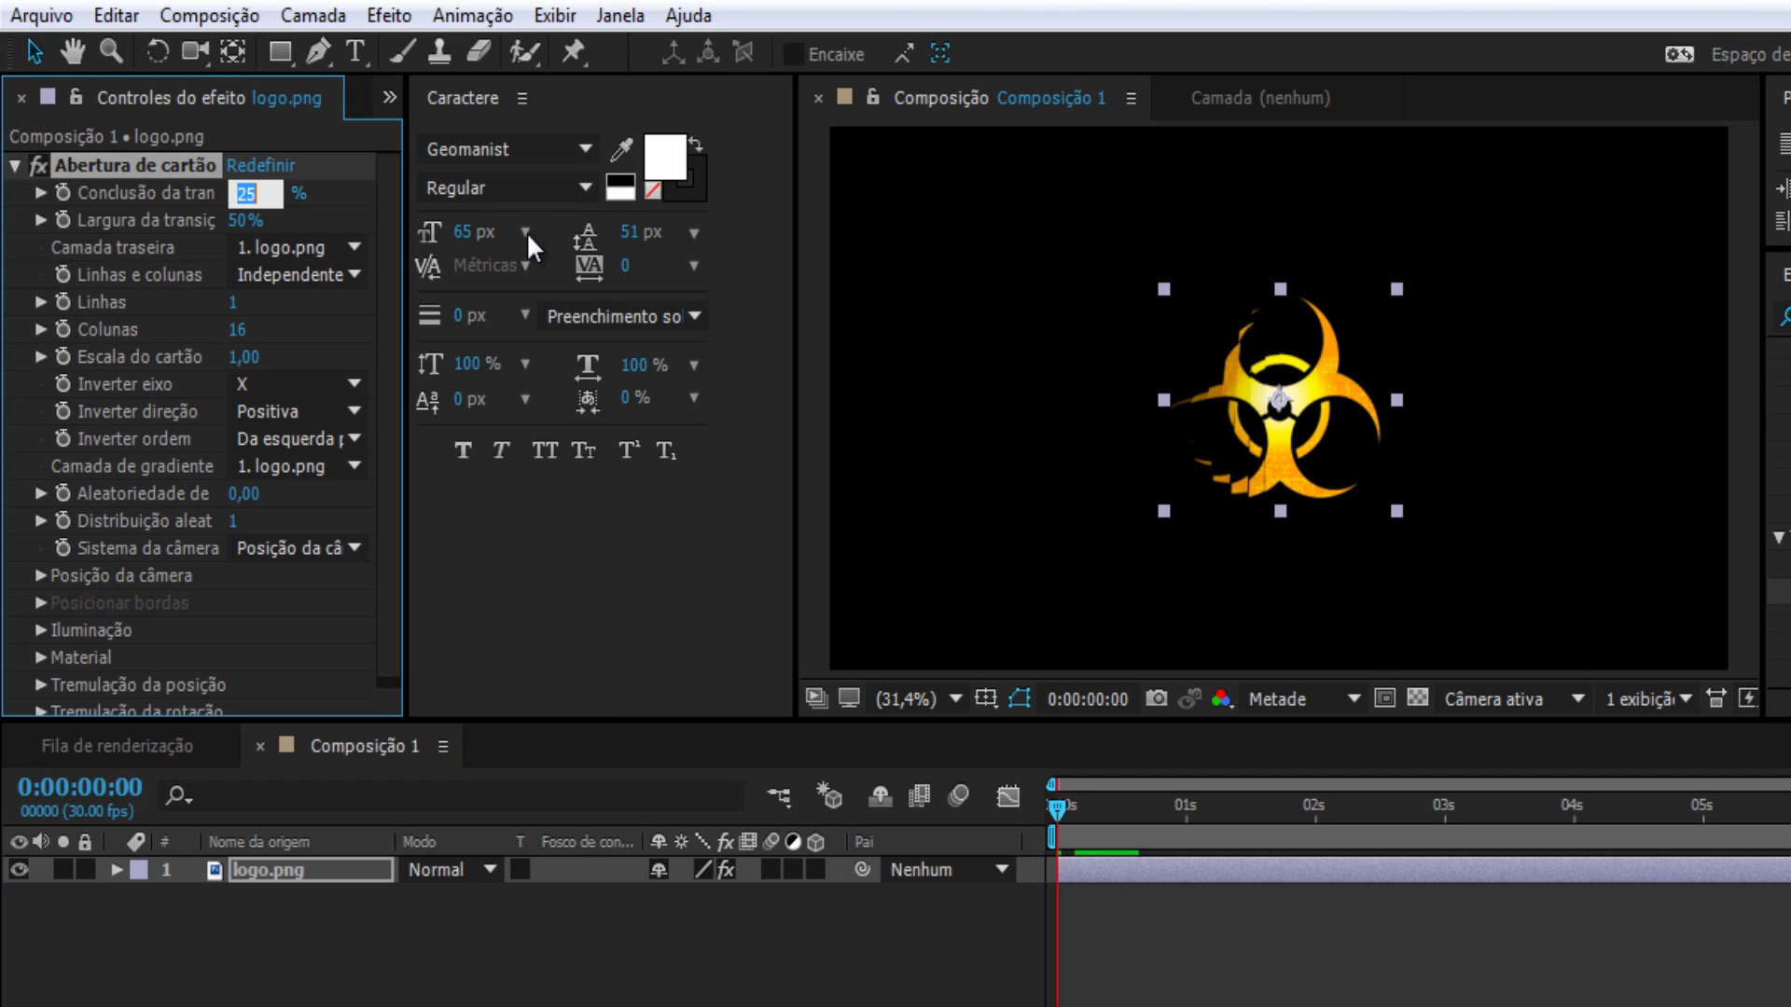
type("50")
key("Return")
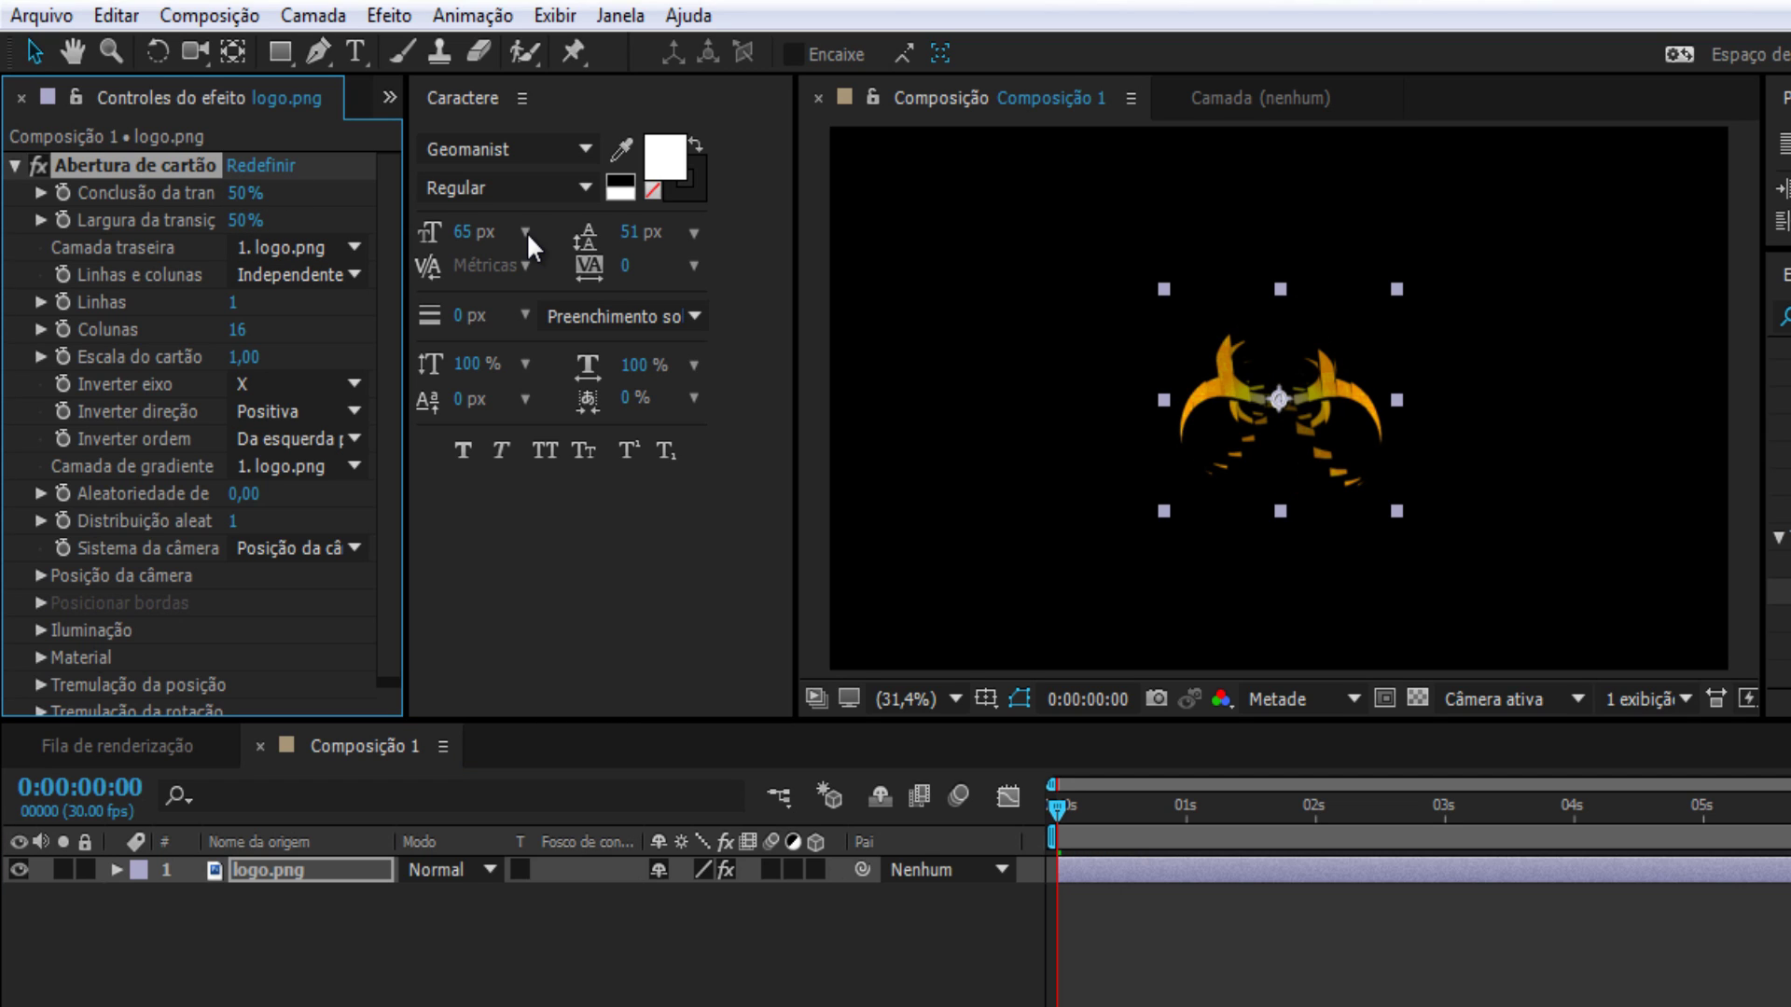
left_click(63, 191)
Step: At the 4-second mark, set Conclusão da transição to 0%
left_click_drag(1324, 810, 1571, 831)
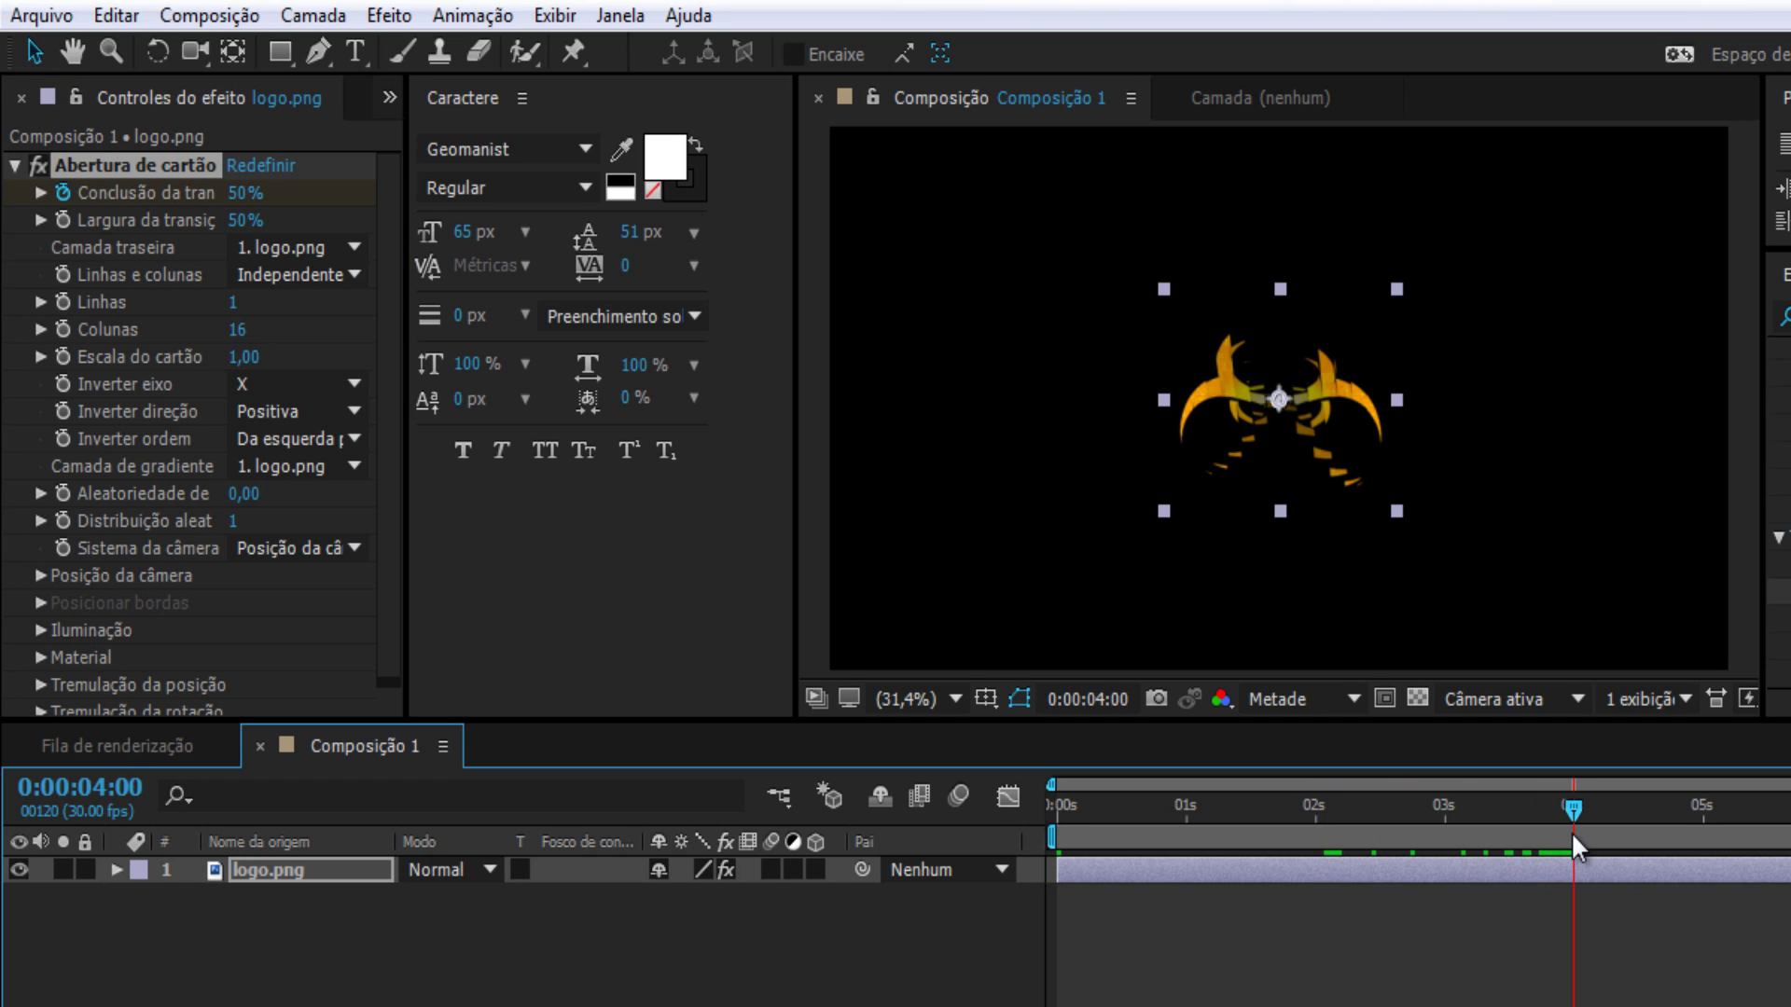
left_click(244, 192)
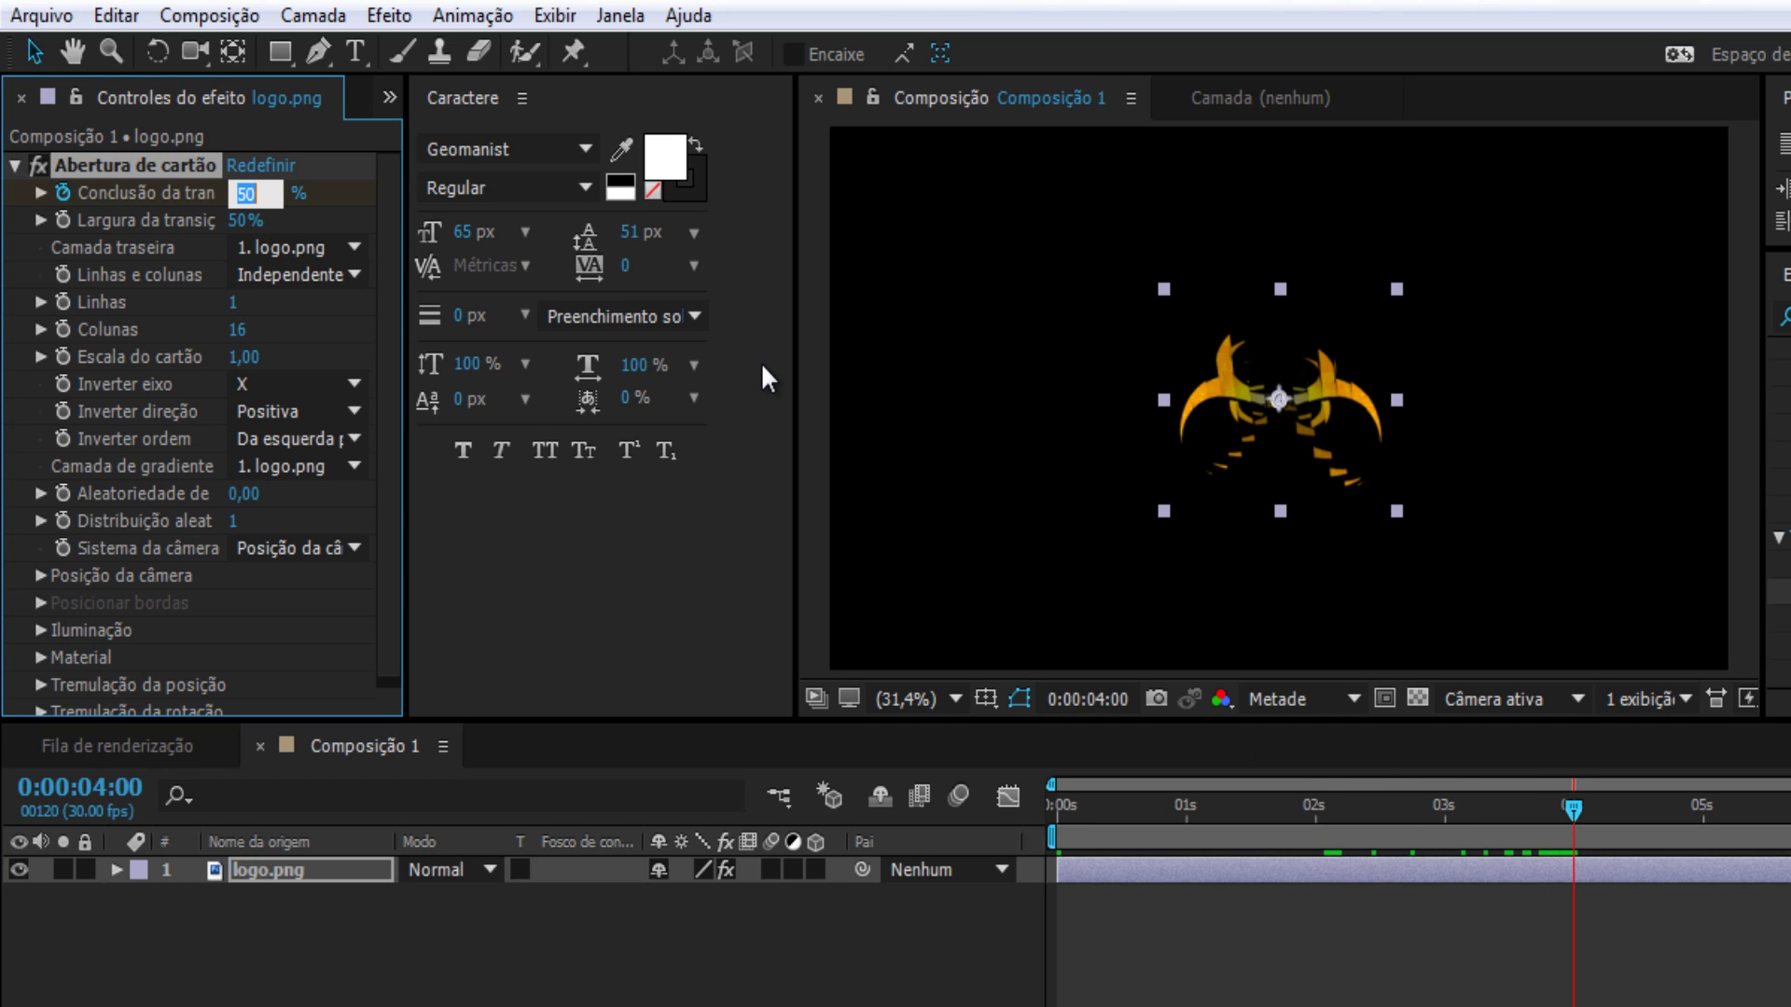
type("0")
key("Return")
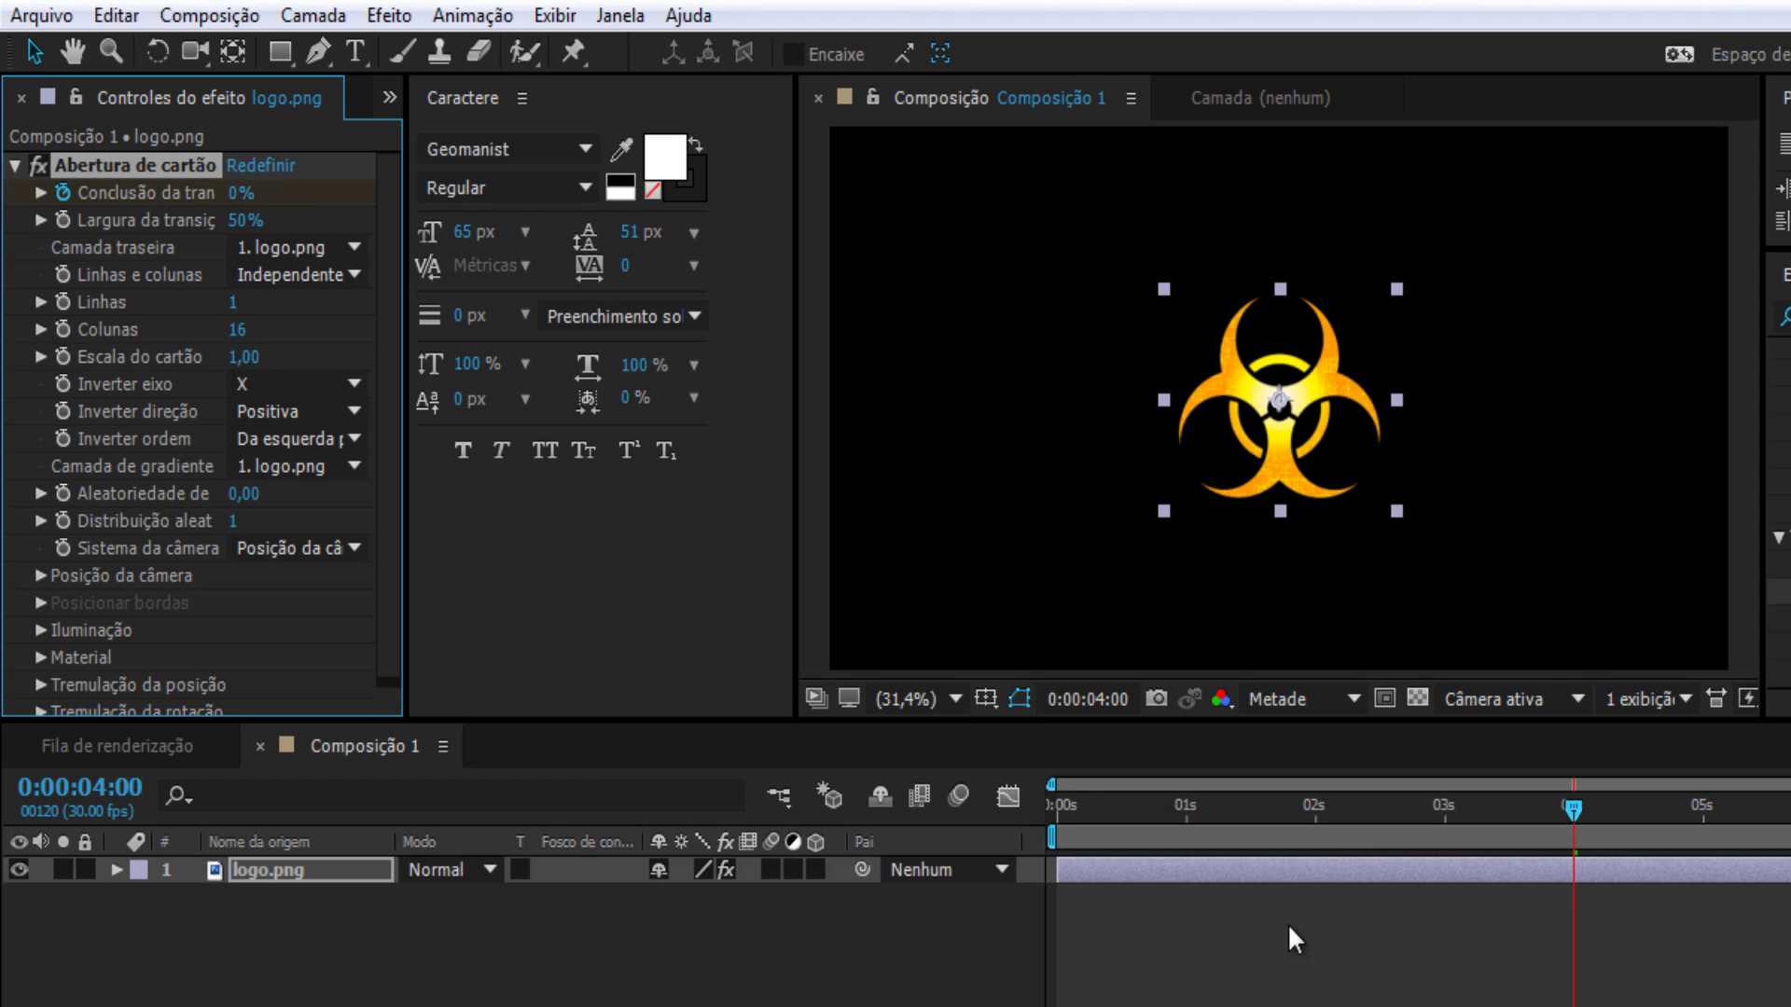
Step: Return to the first frame and preview the logo's card-wipe assembly
left_click(1083, 786)
key("Home")
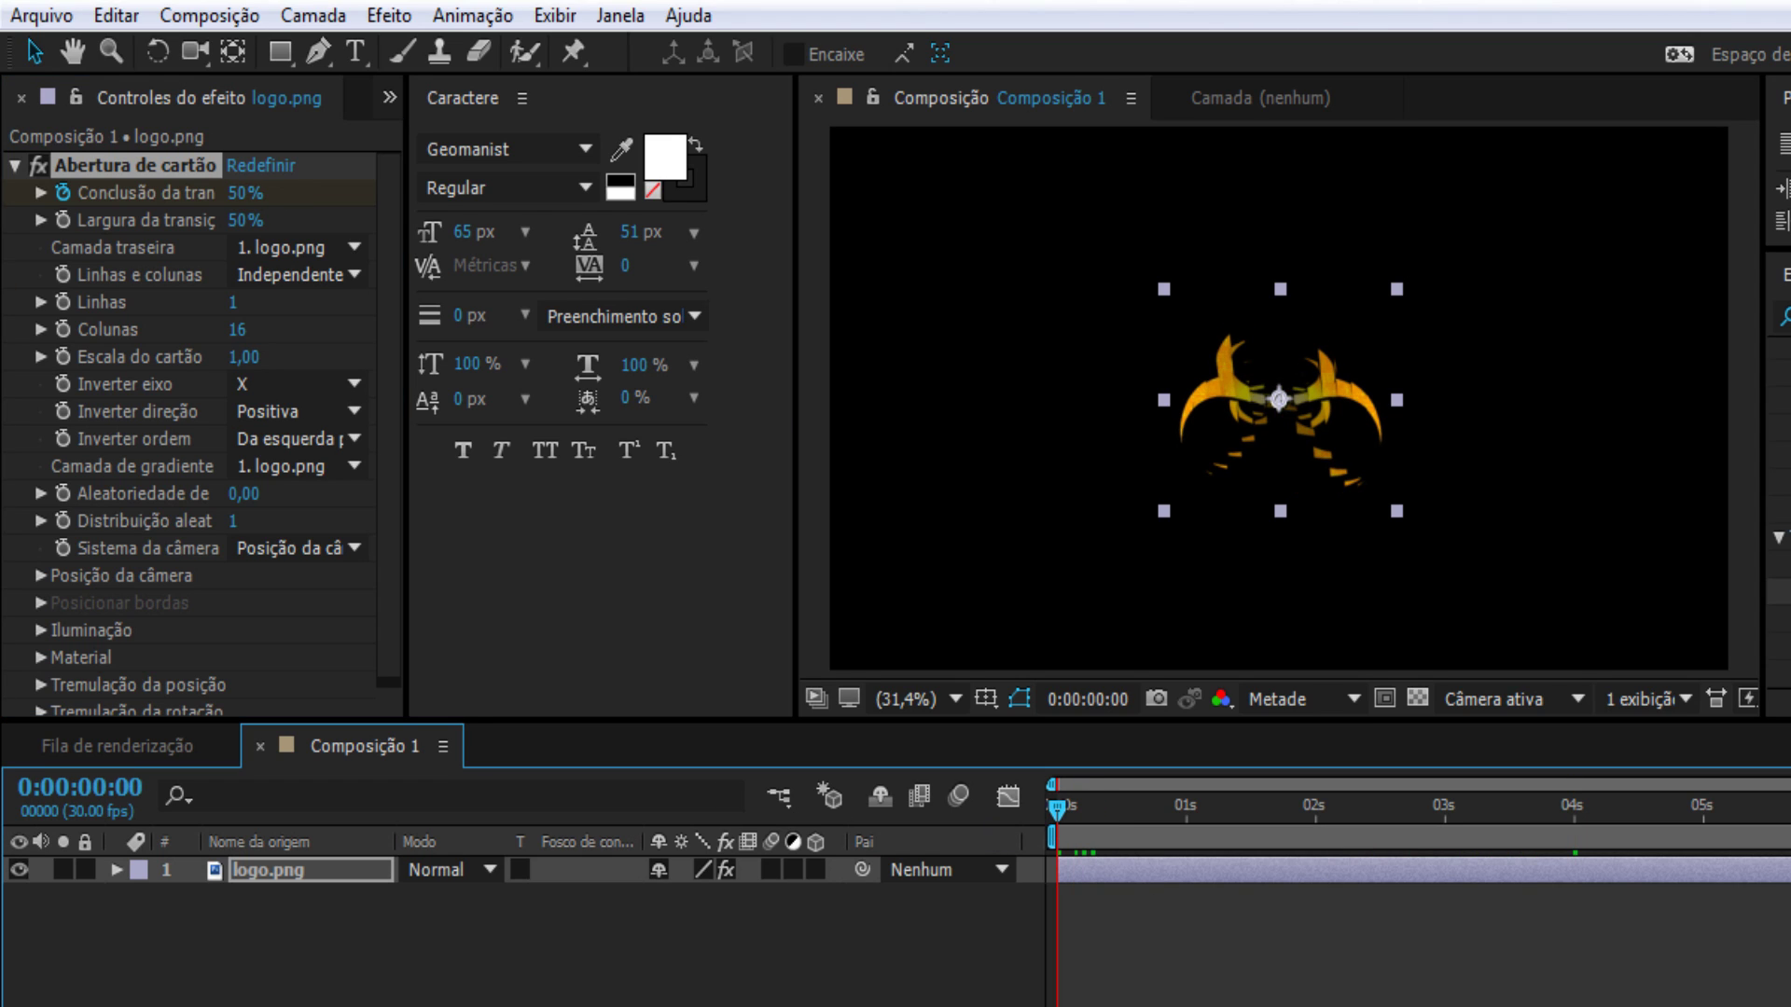
key("space")
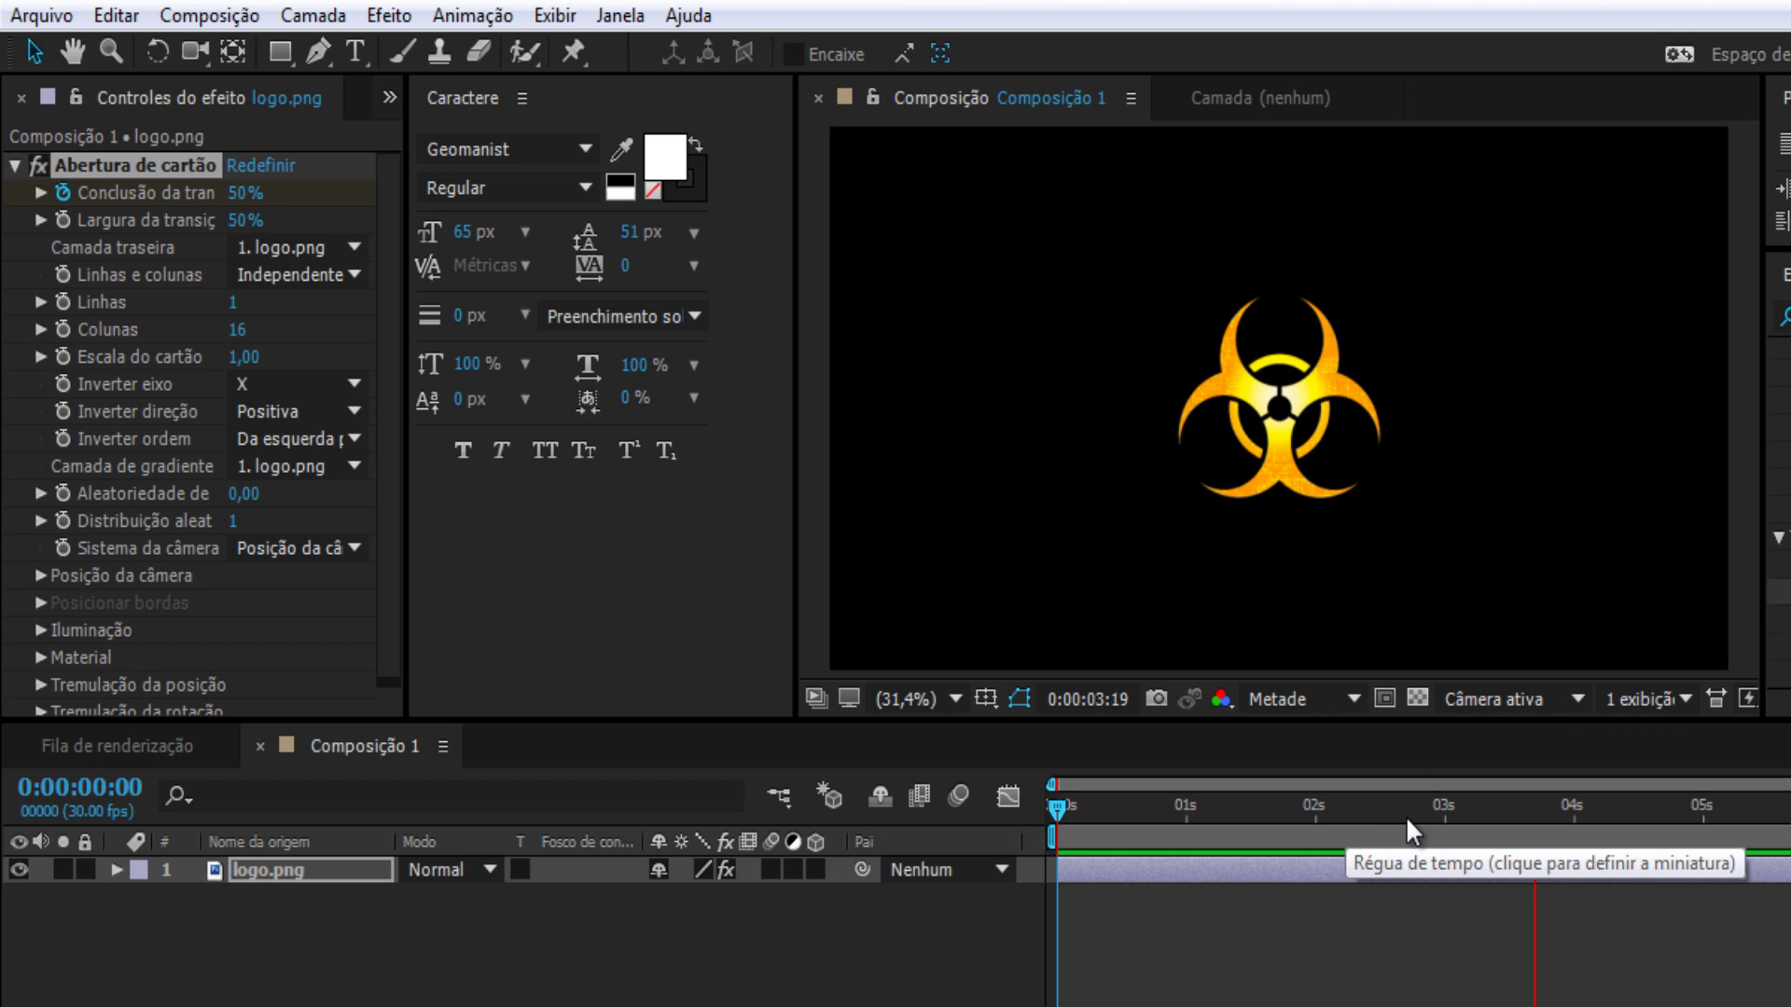
key("space")
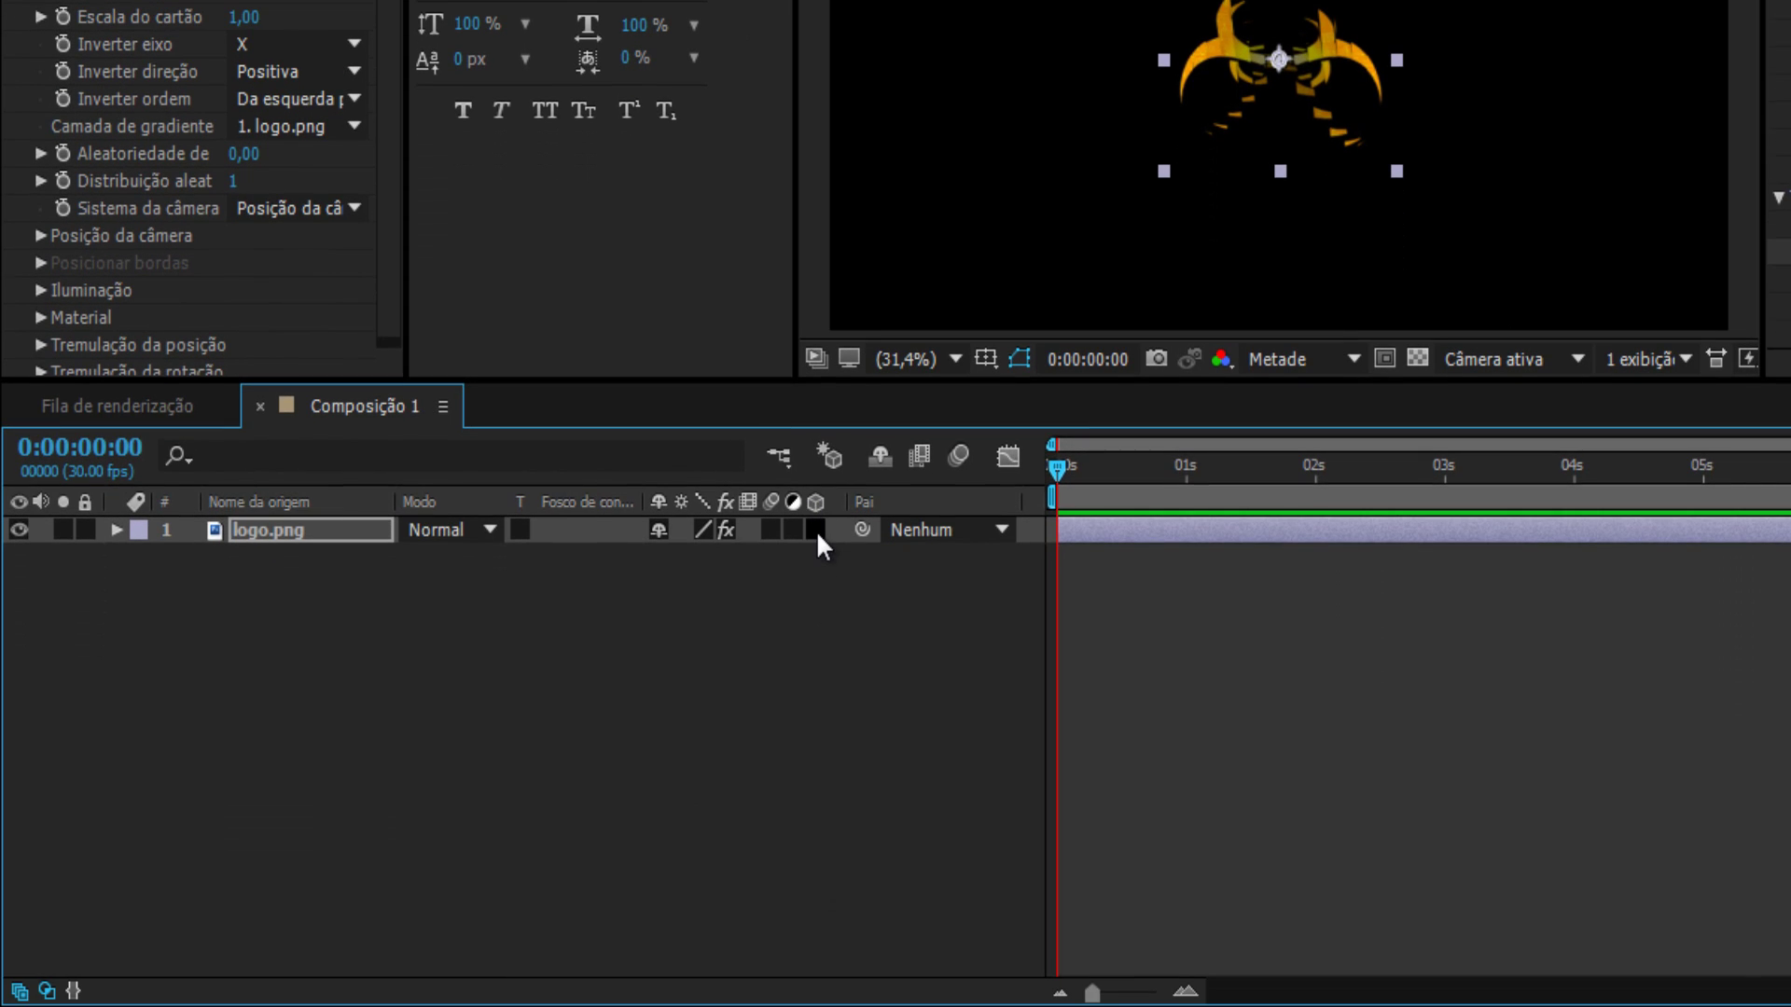
Step: Turn on the 3D layer switch for logo.png
left_click(815, 530)
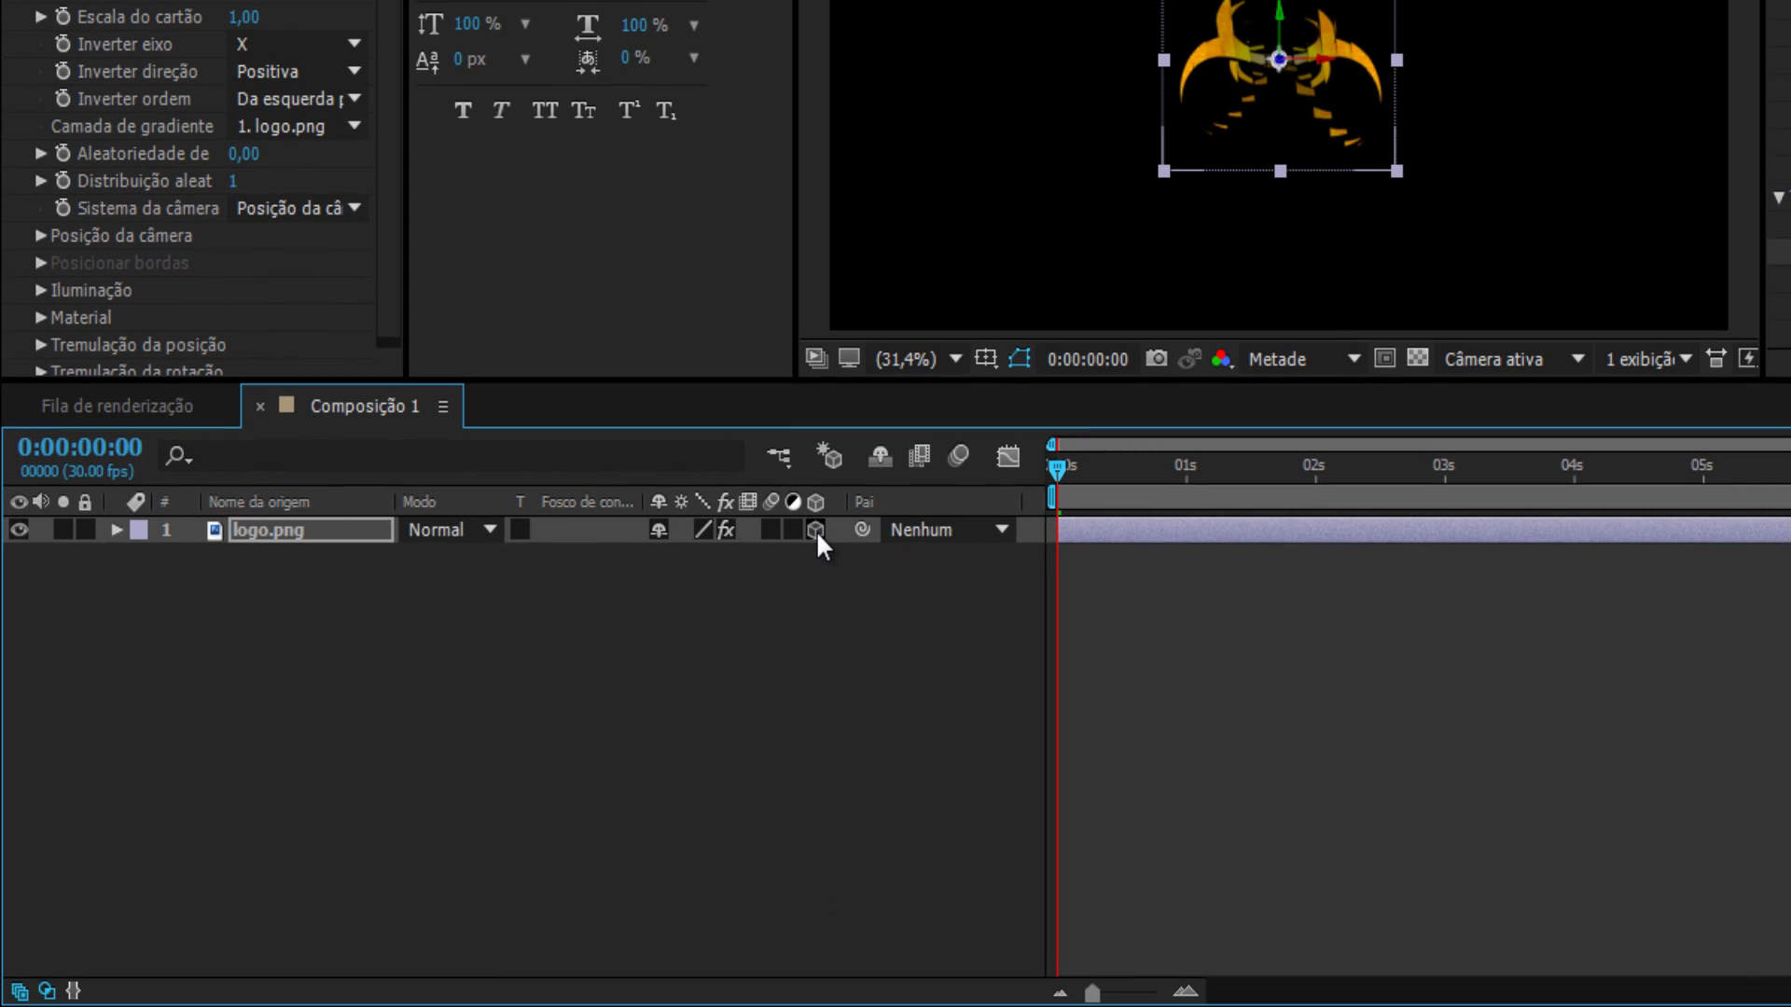
left_click(21, 993)
left_click(20, 992)
left_click(20, 993)
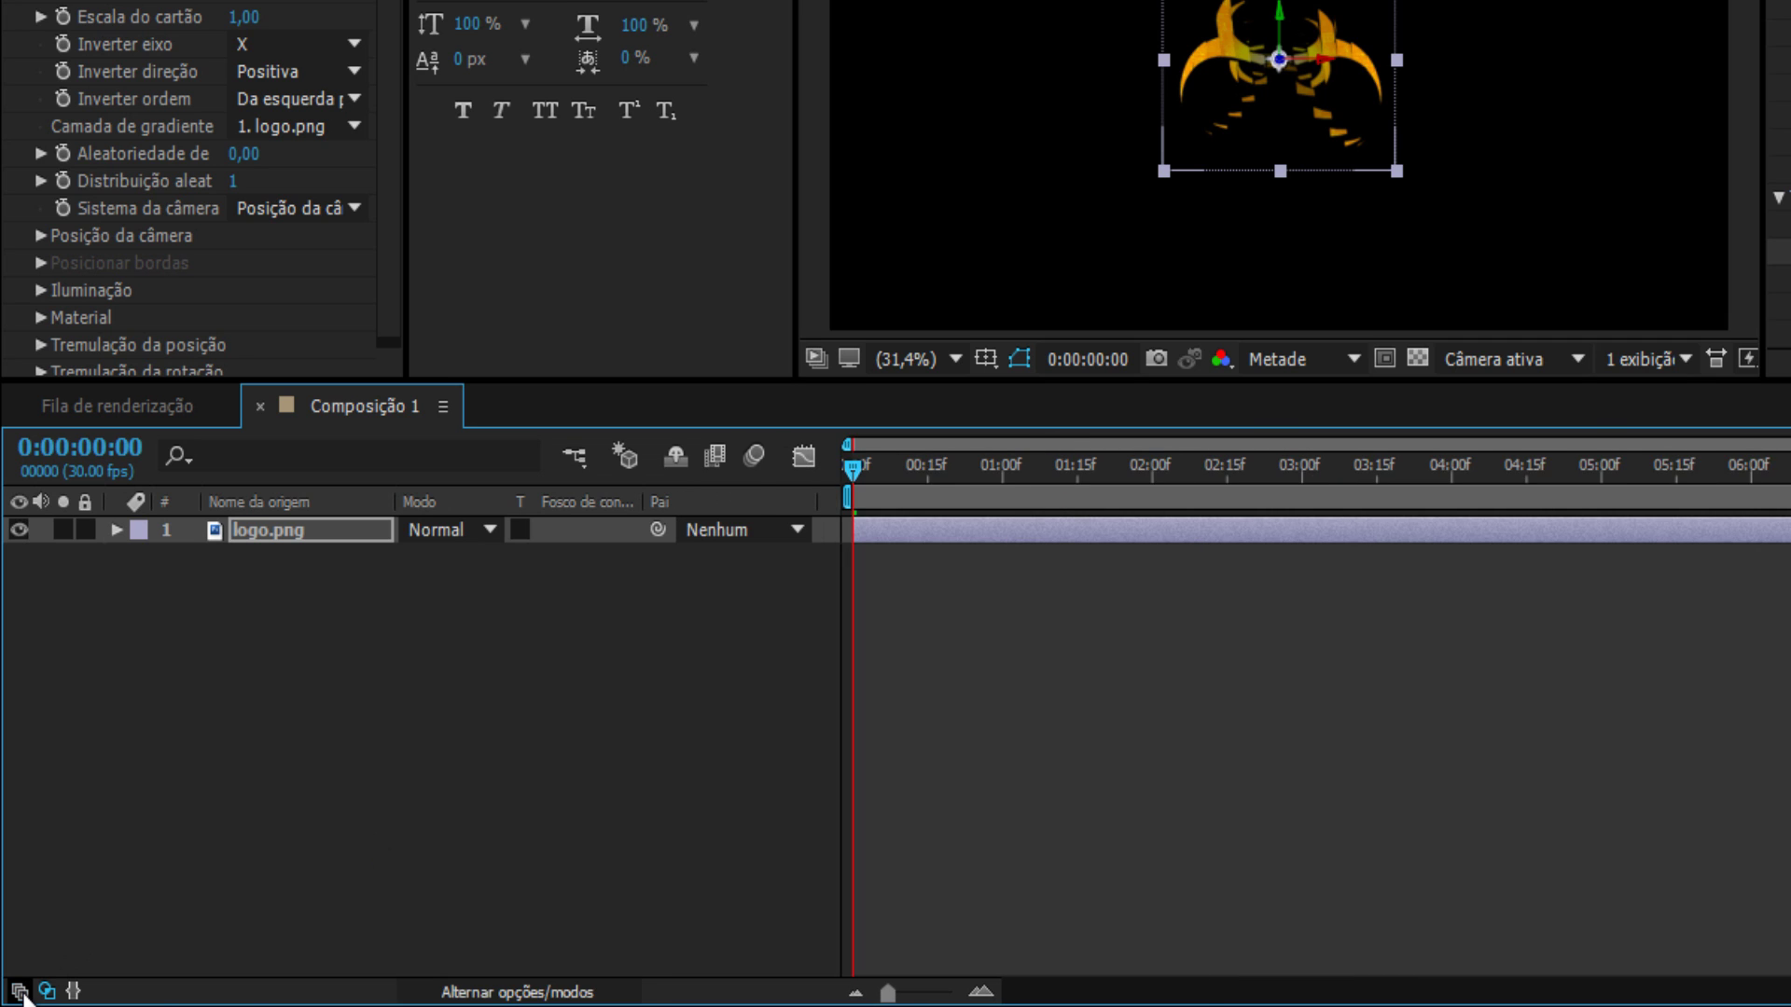
left_click(20, 993)
left_click(20, 993)
left_click(21, 992)
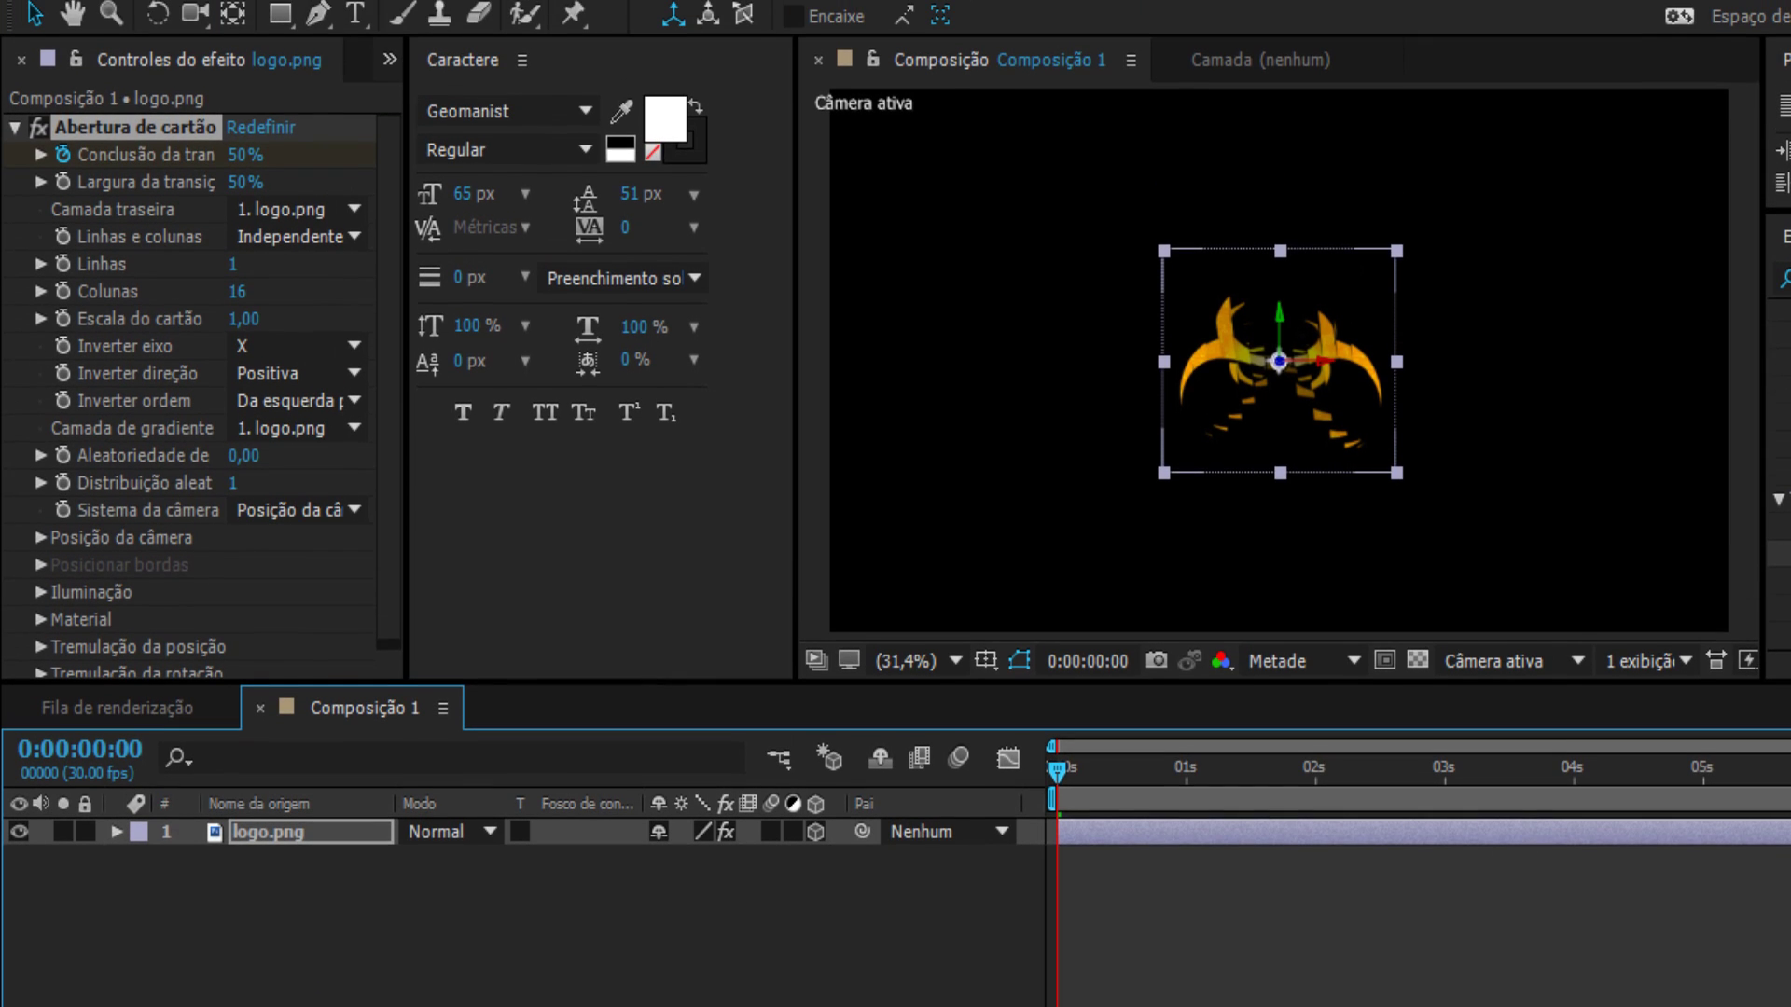
Step: Push the logo back in depth to a Position Z of -2670
key("p")
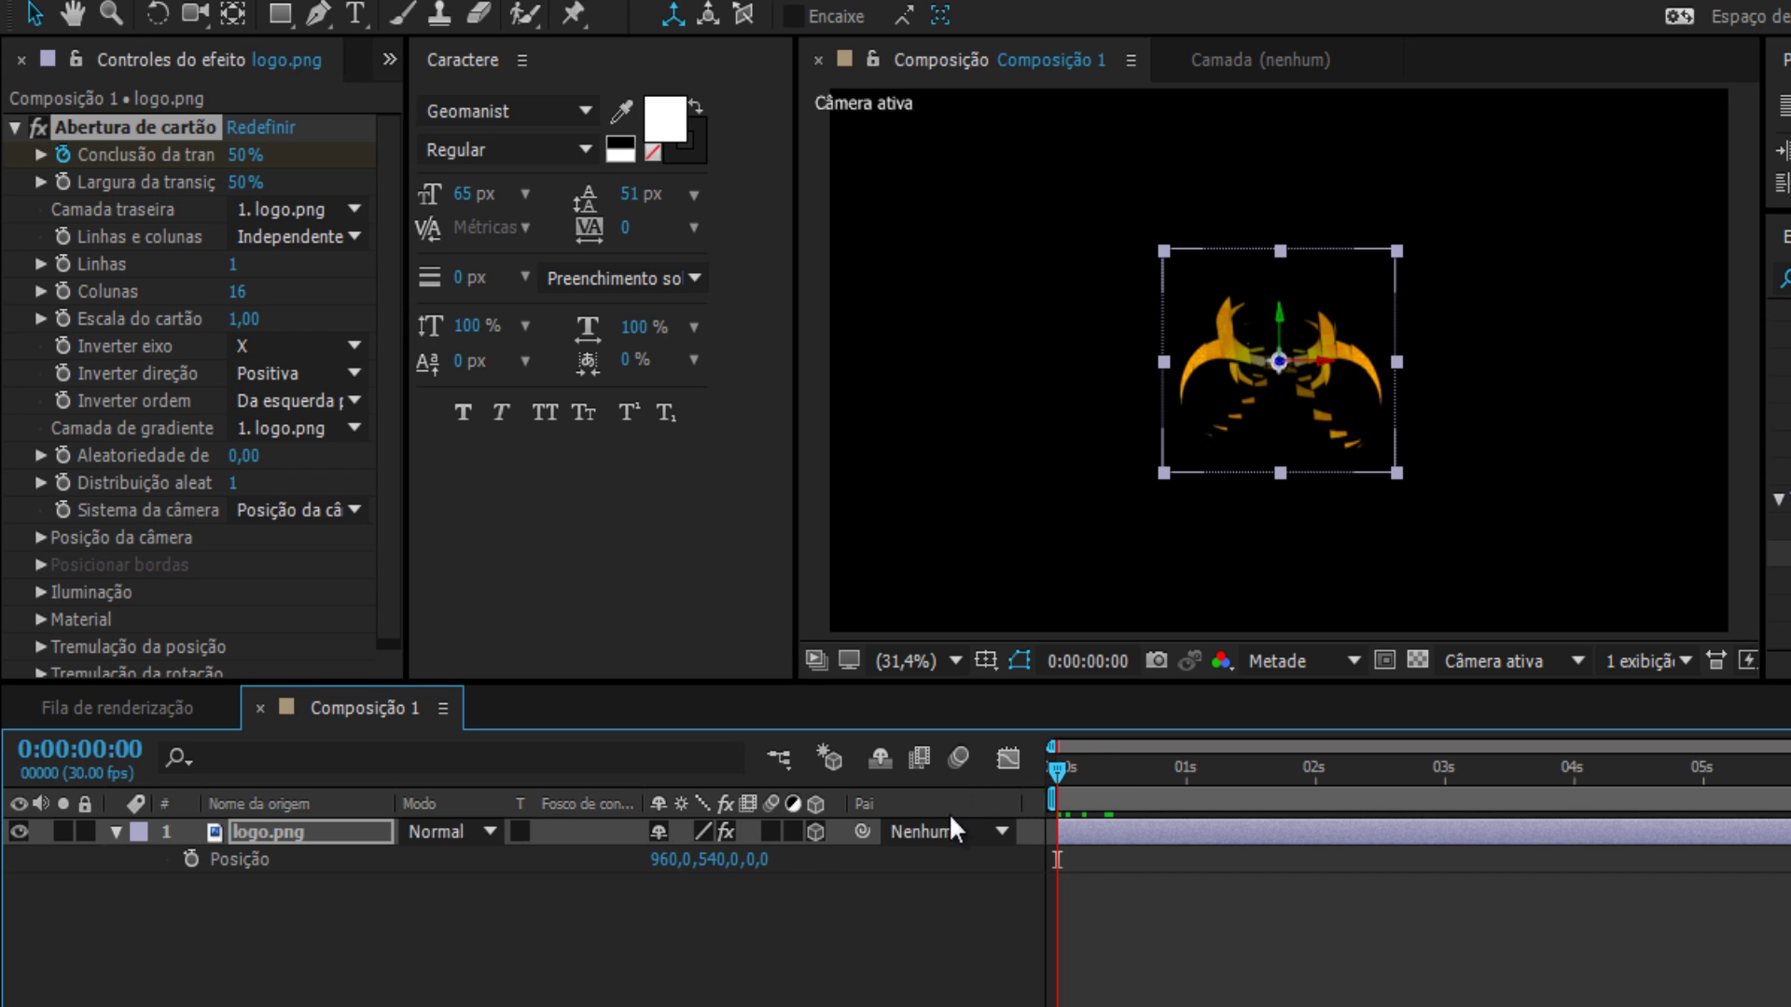
left_click(763, 859)
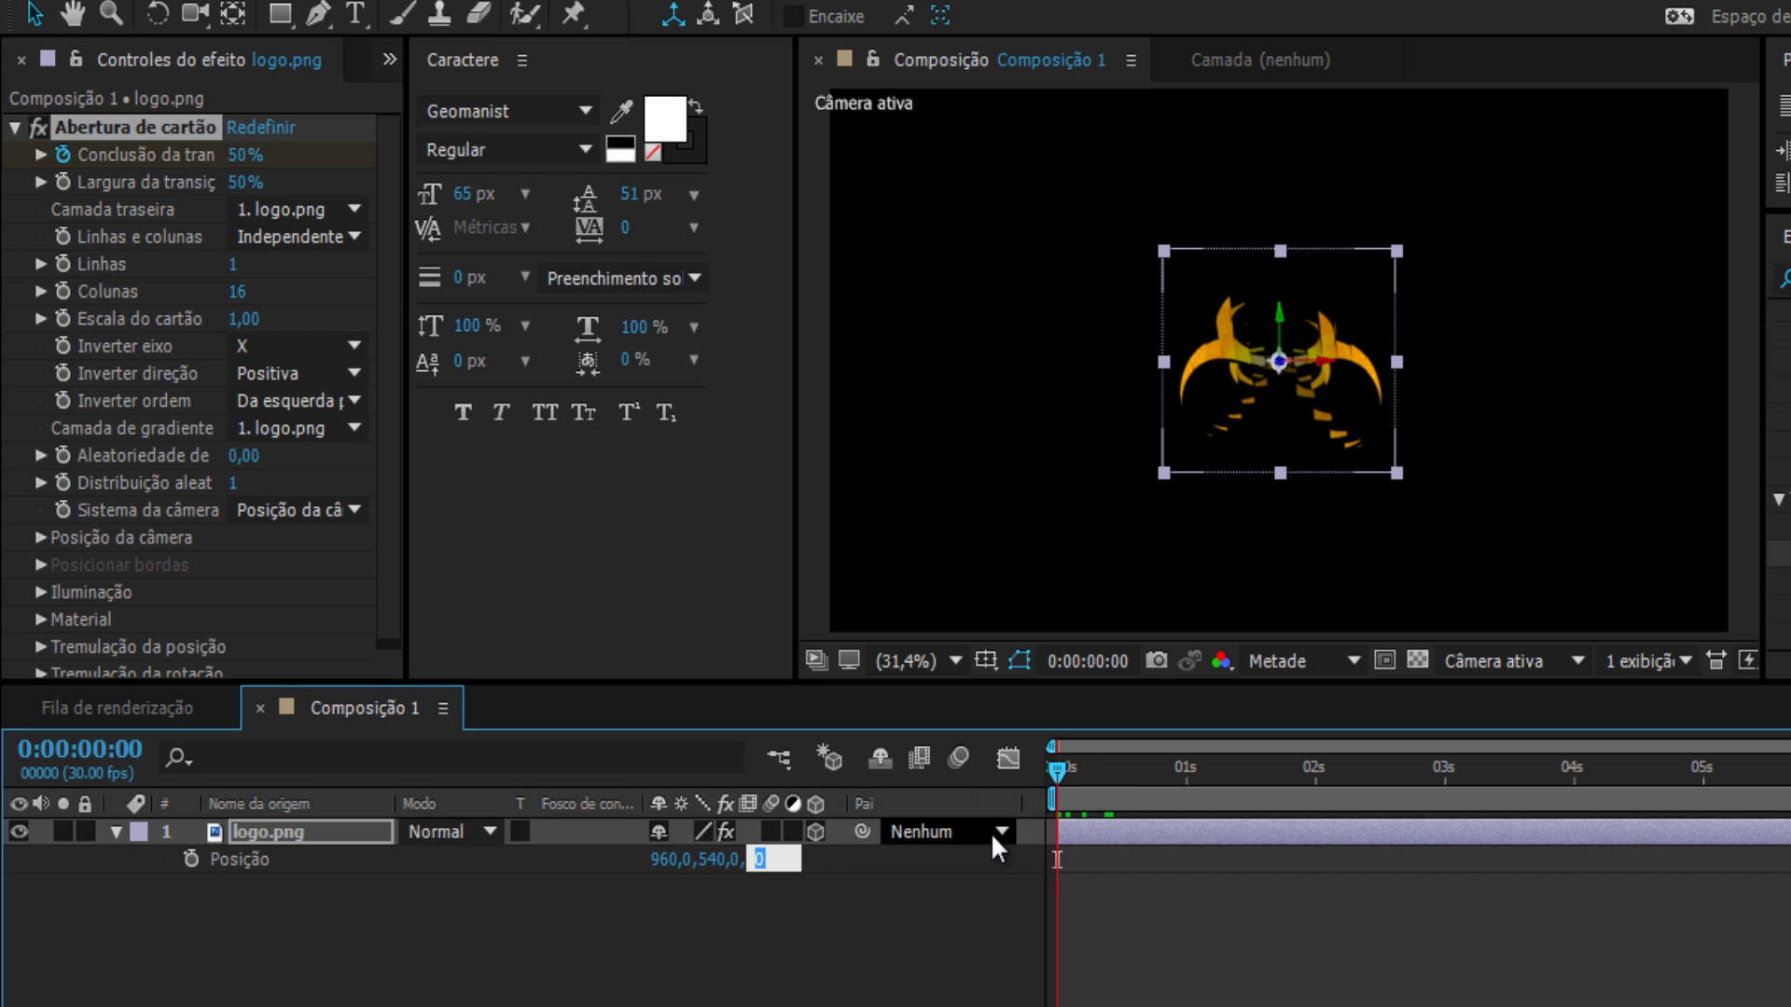
type("-2600")
key("Return")
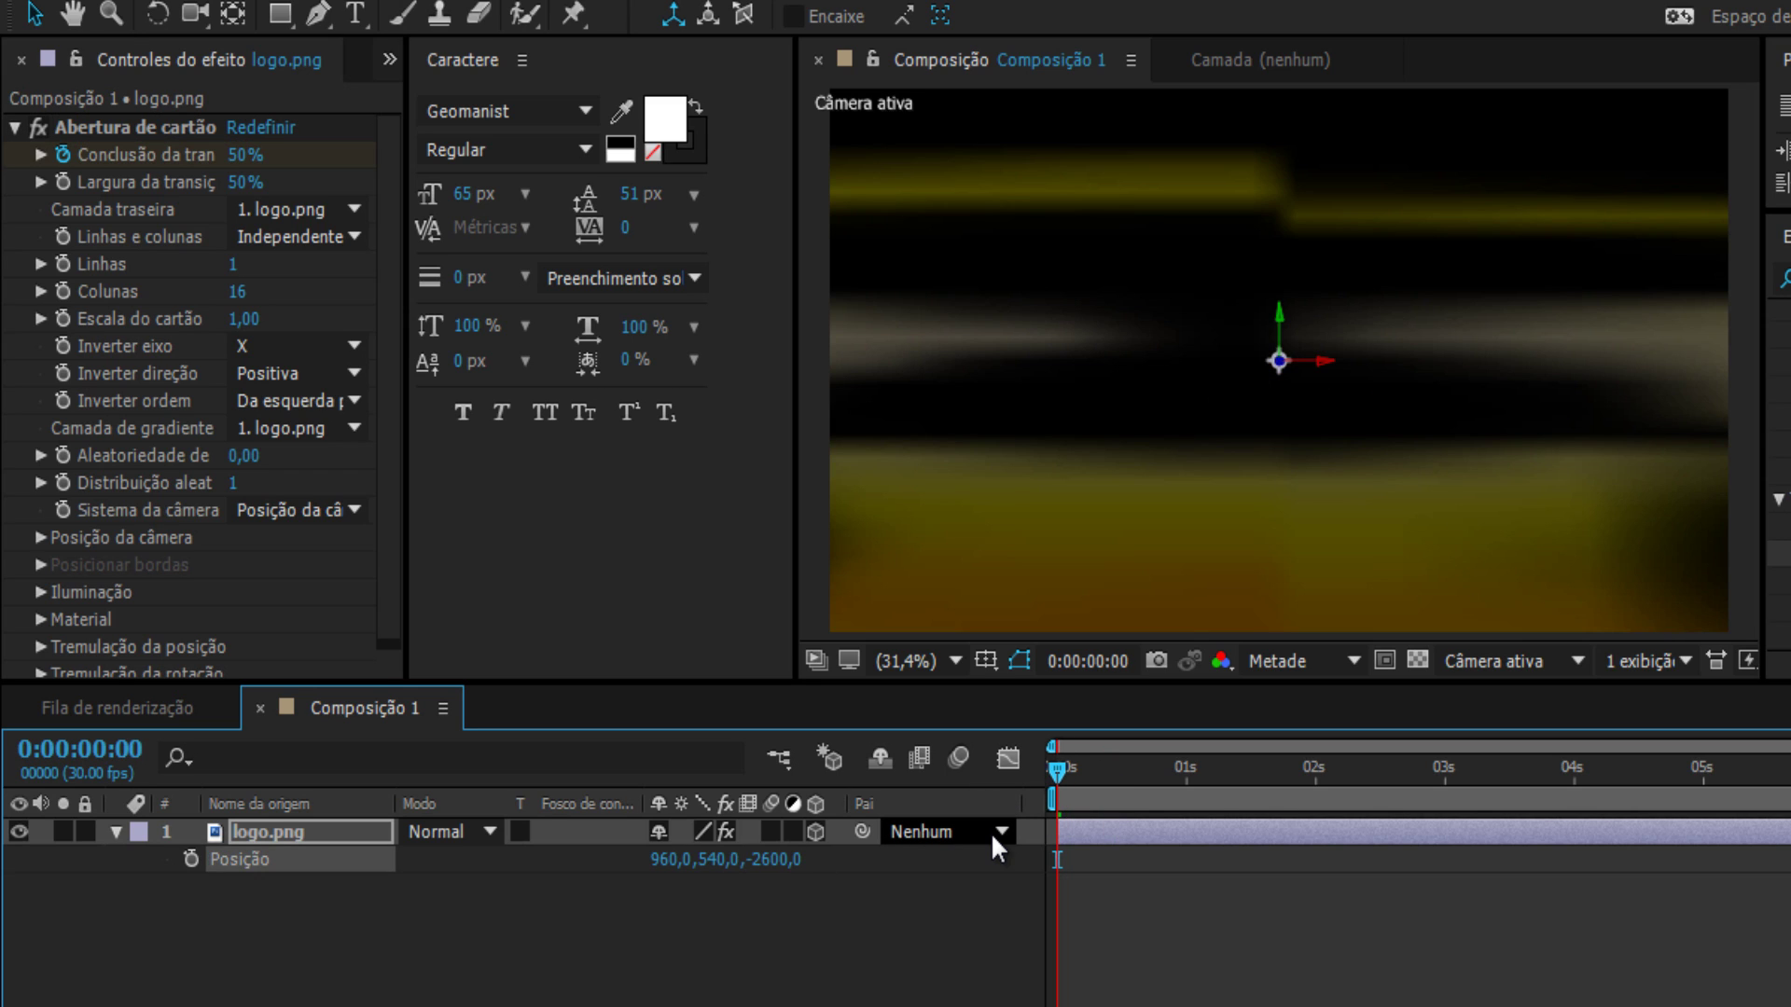
left_click_drag(783, 859, 664, 859)
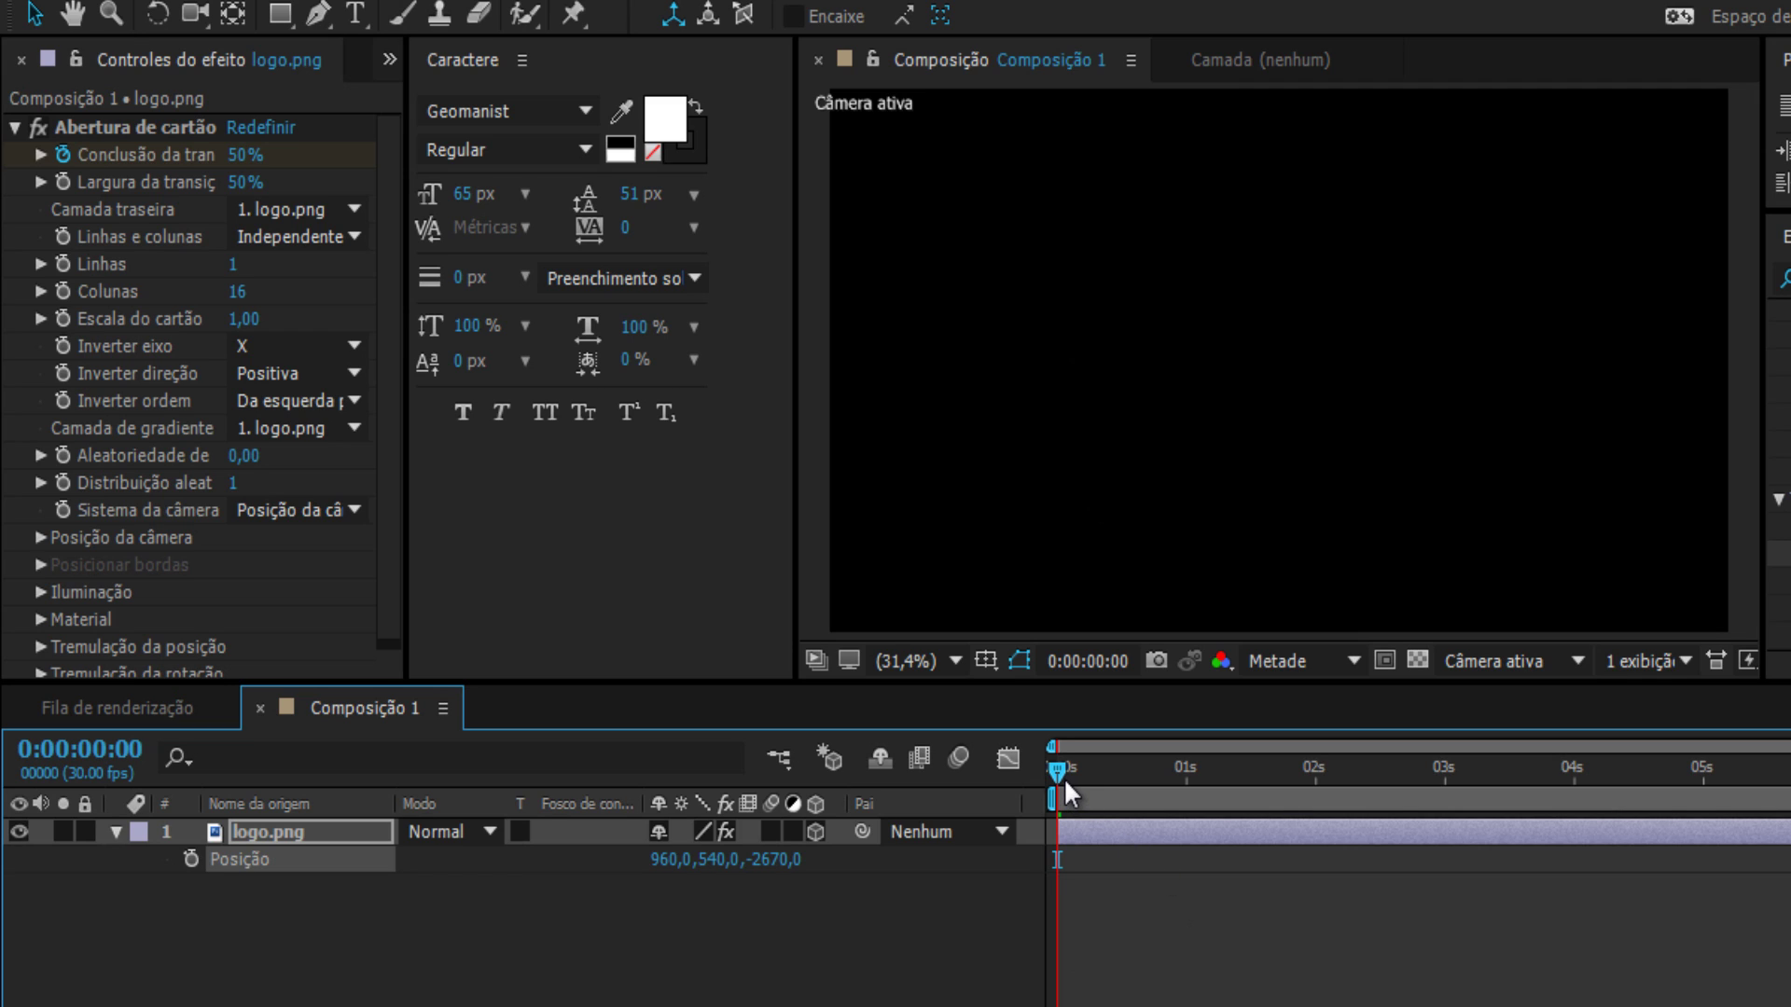
Step: Keyframe the logo's Position Z at -2670 at 0 s and 0 at 4 seconds
left_click(191, 859)
left_click_drag(1240, 799, 1560, 797)
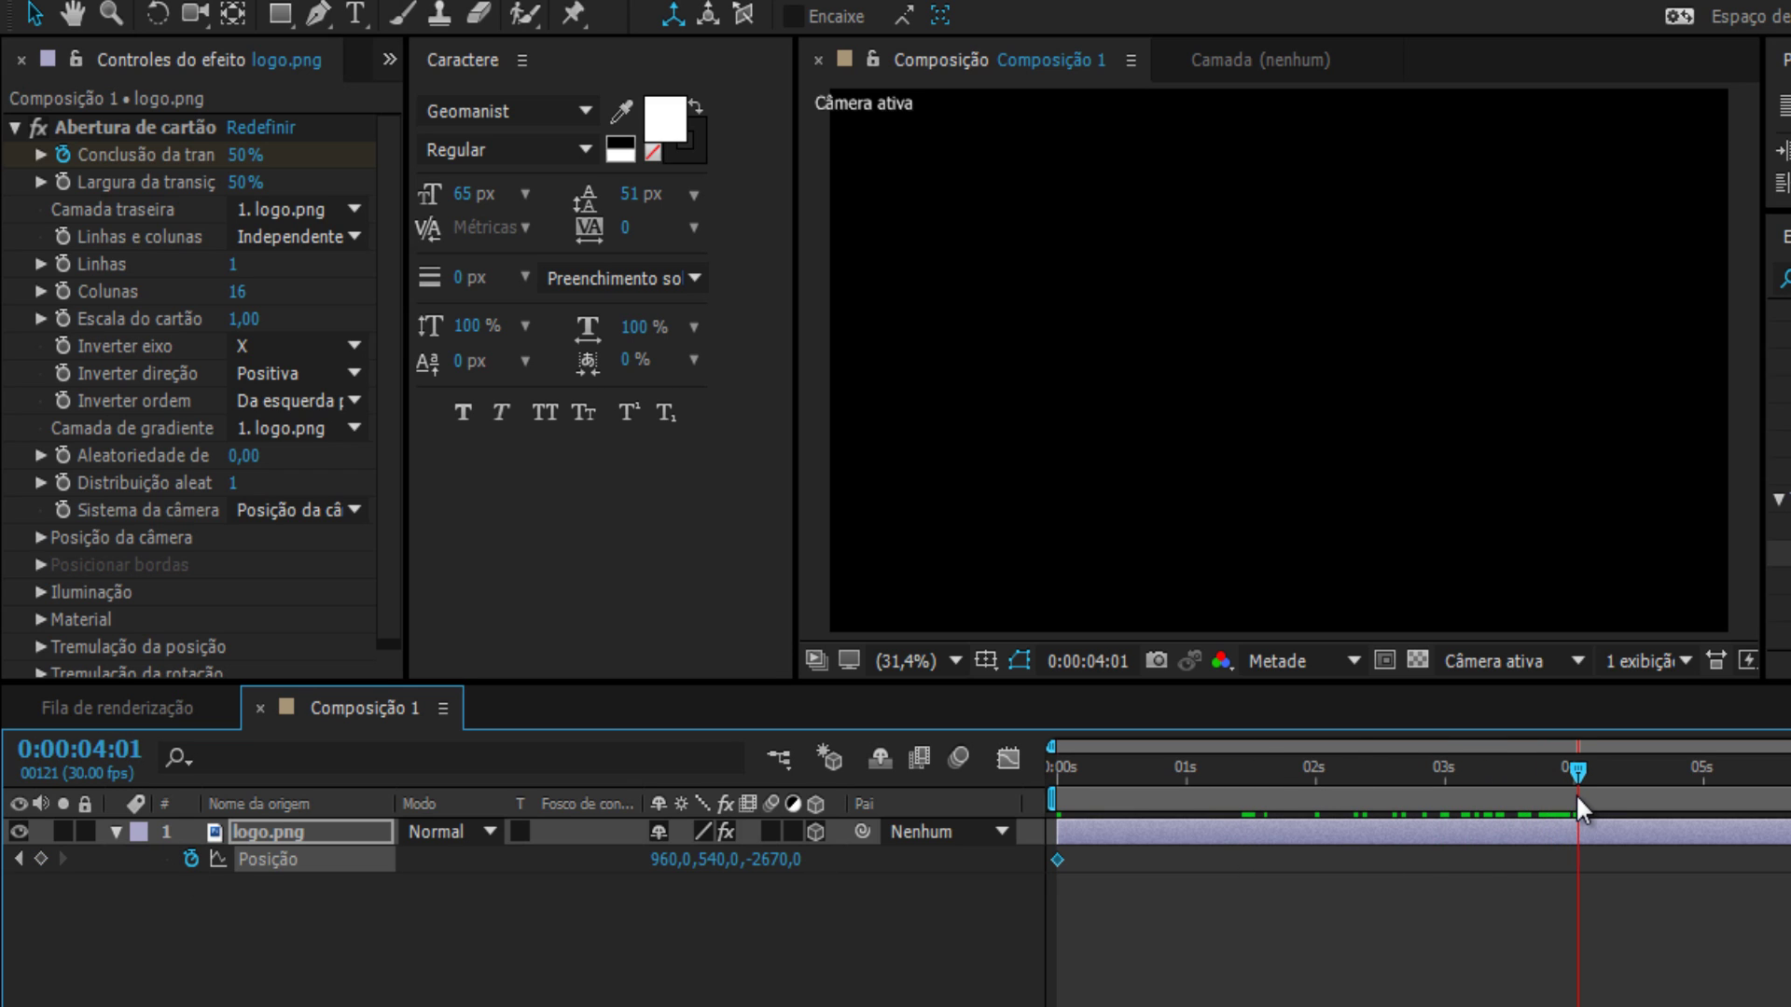
left_click_drag(1577, 798, 1575, 798)
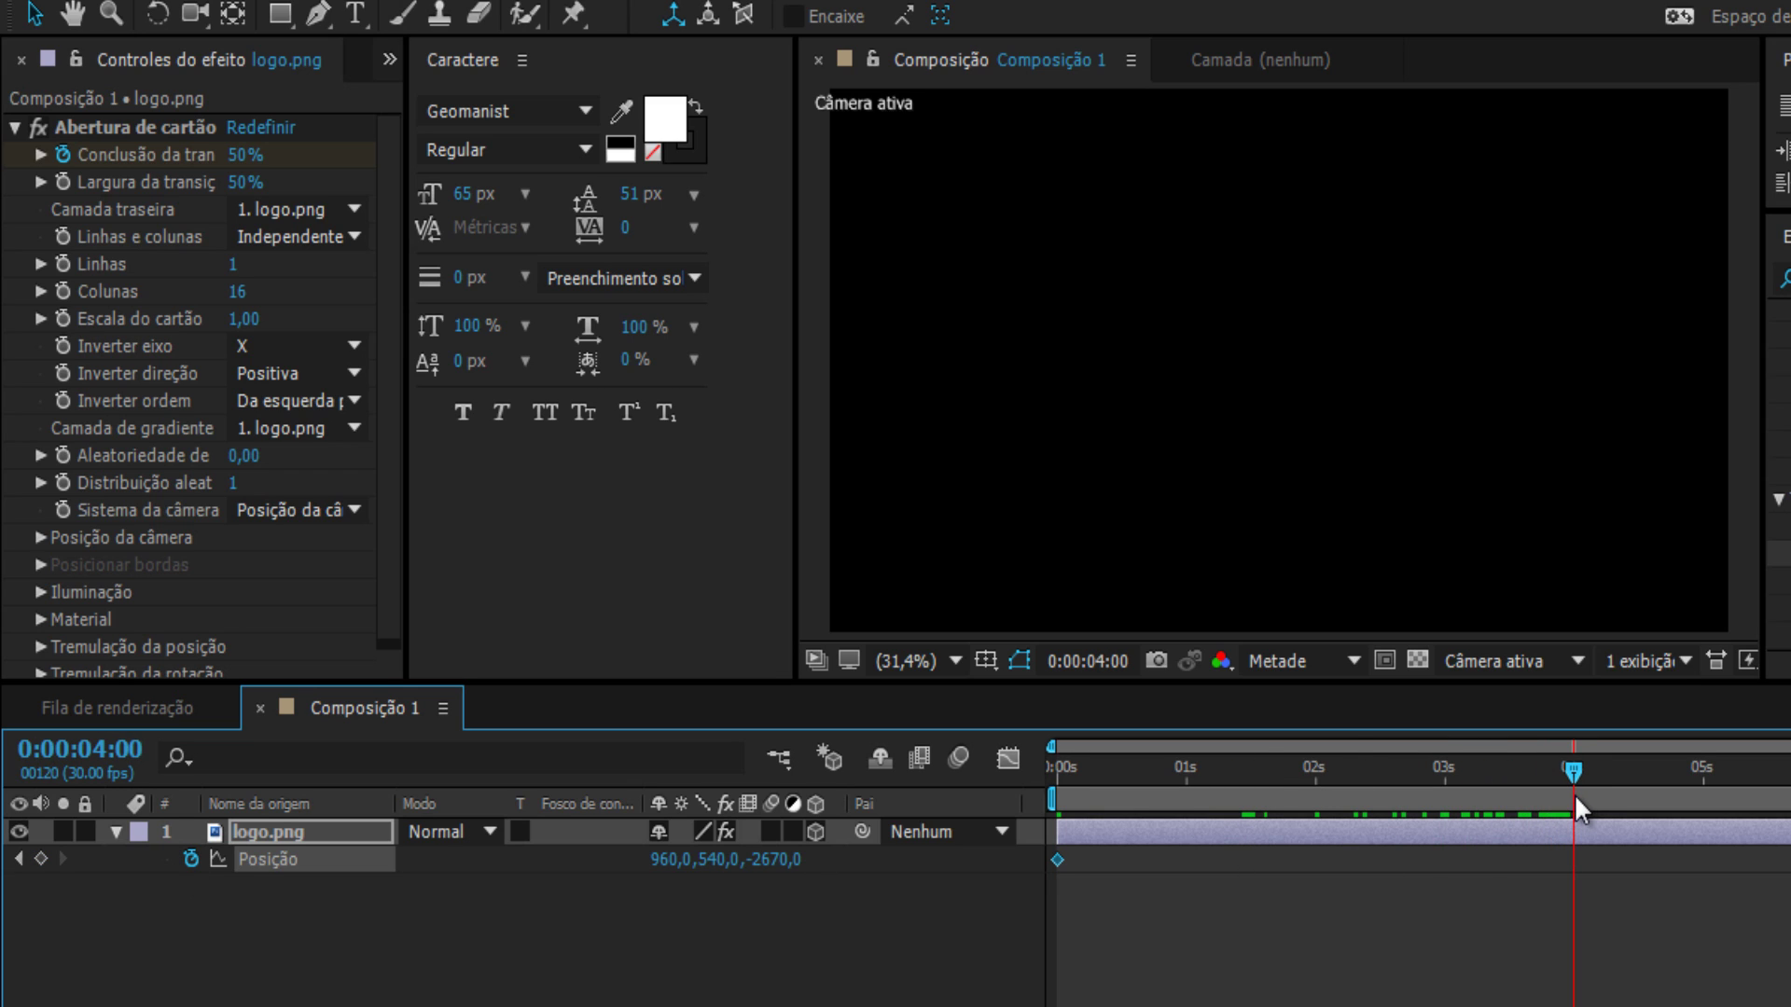
left_click(770, 860)
type("0")
key("Return")
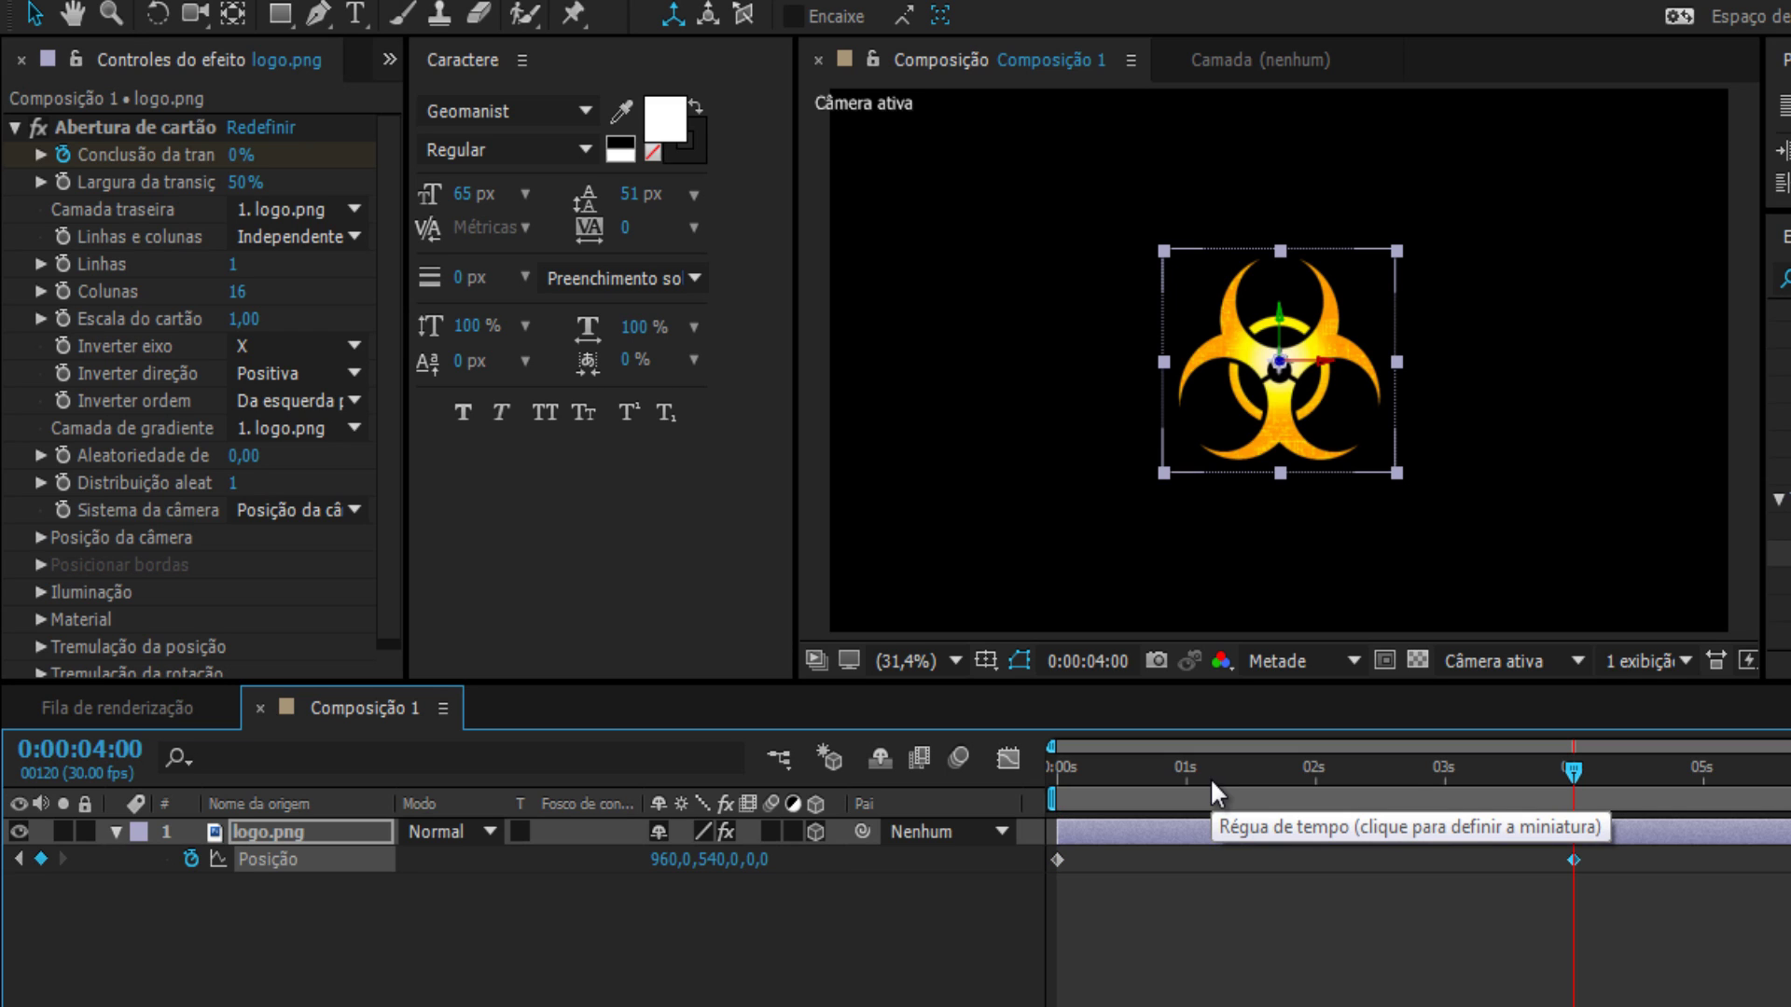
left_click(310, 832)
Step: At the first frame, keyframe the logo's Orientation Z angle at 180°
key("r")
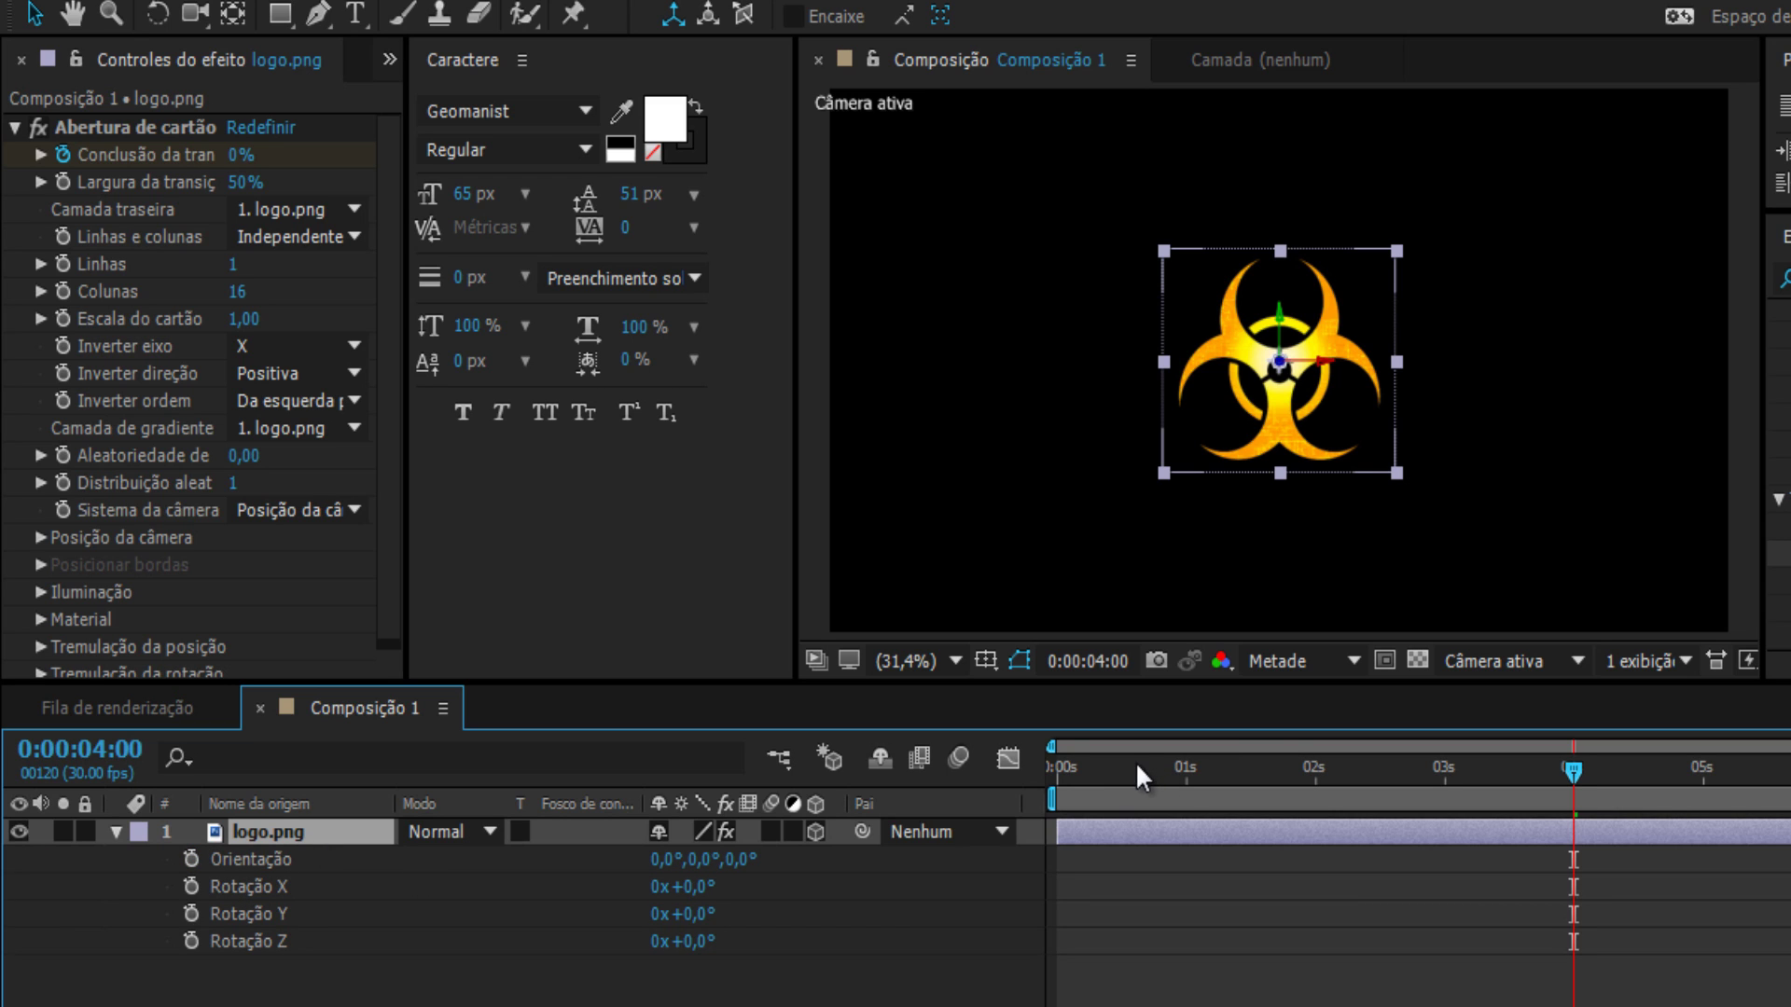
left_click_drag(1134, 761, 780, 814)
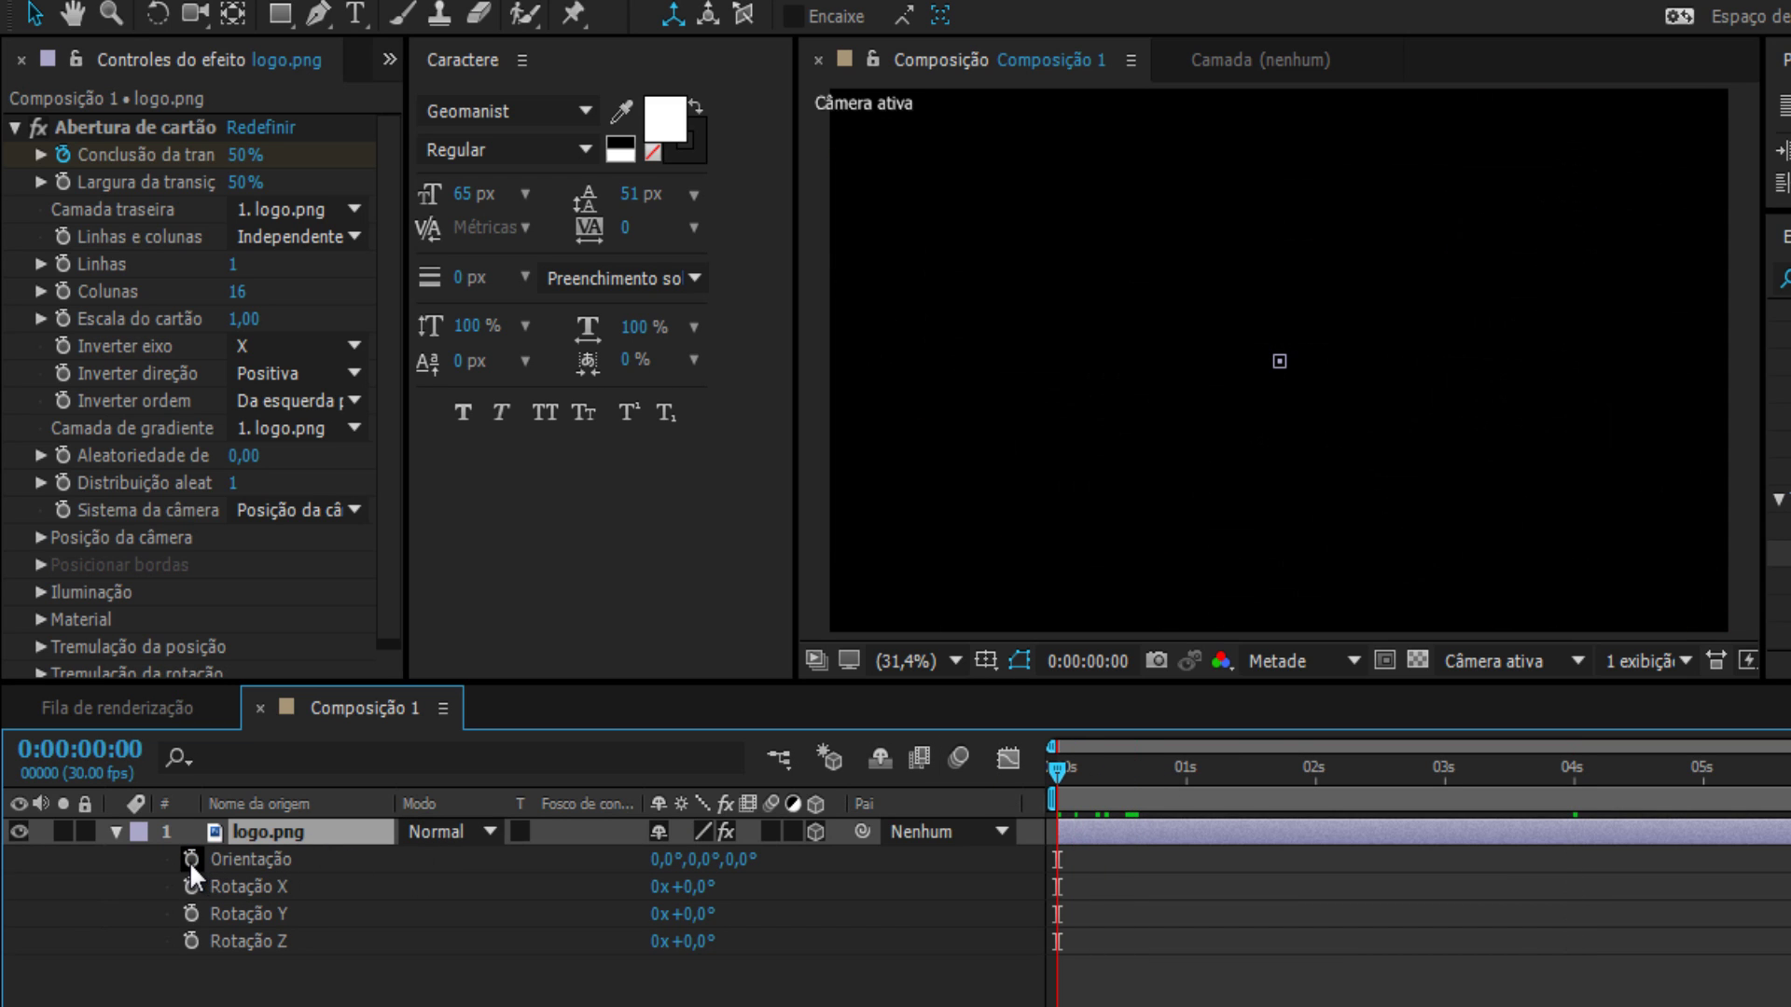
left_click(190, 859)
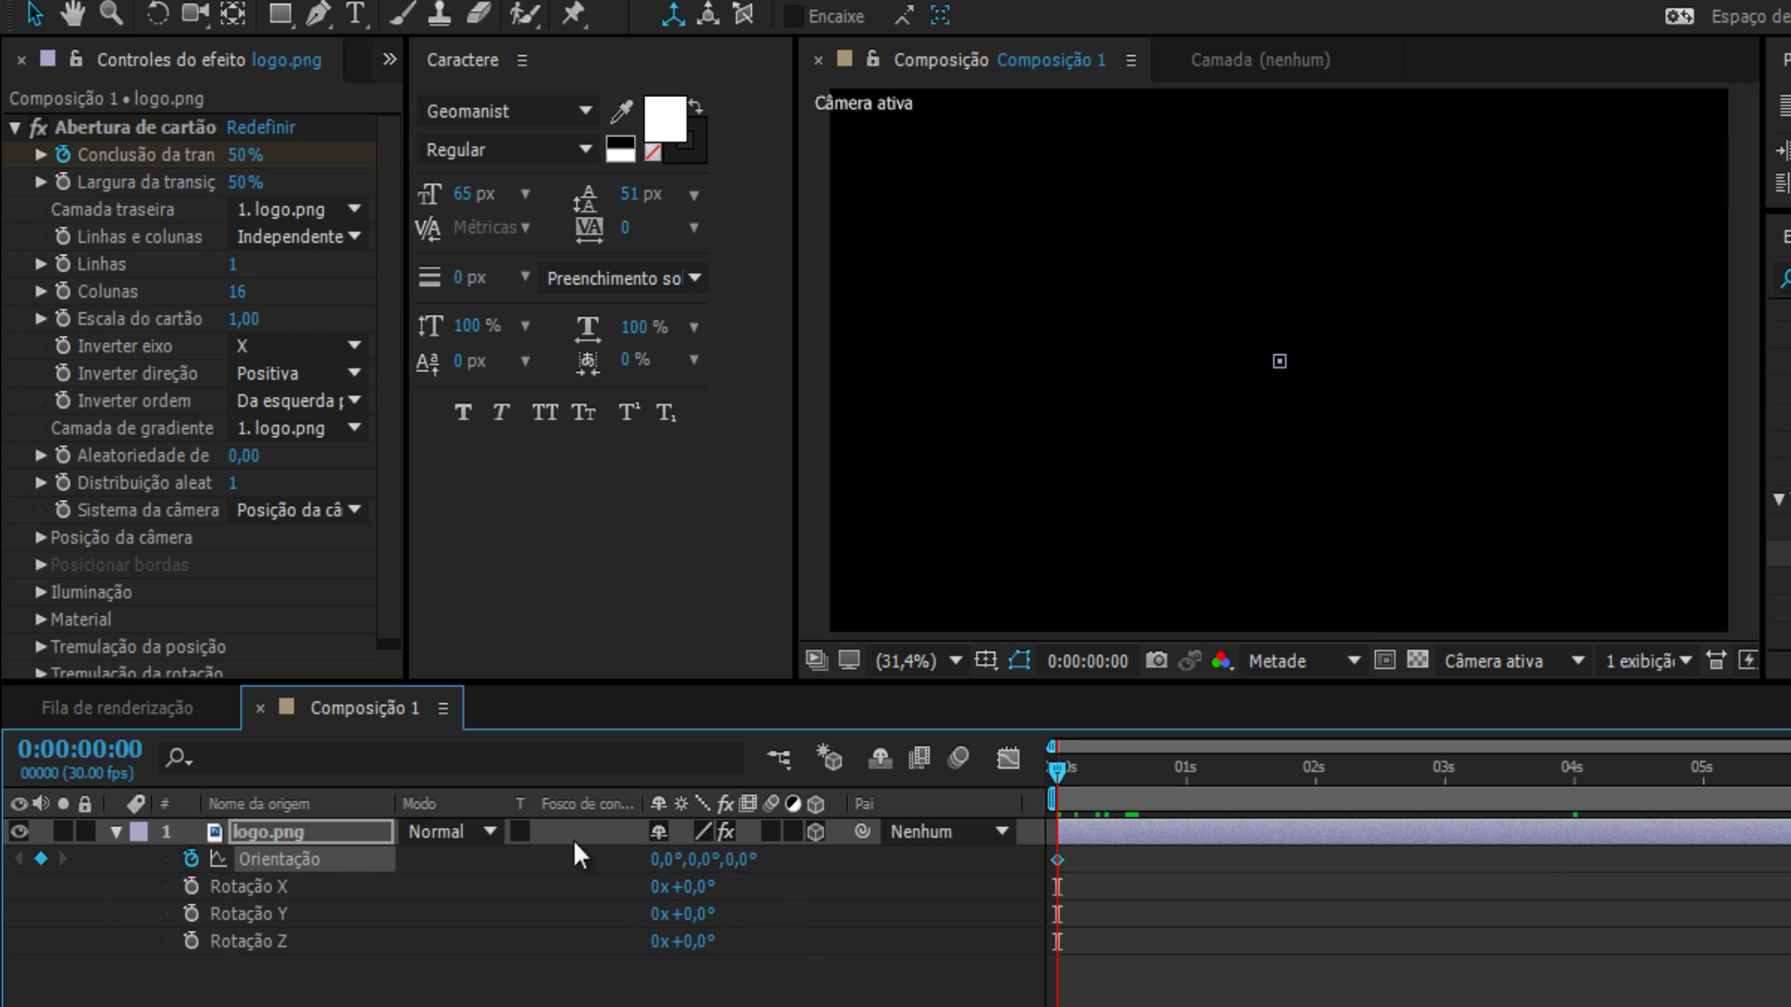
left_click(729, 859)
type("180")
key("Return")
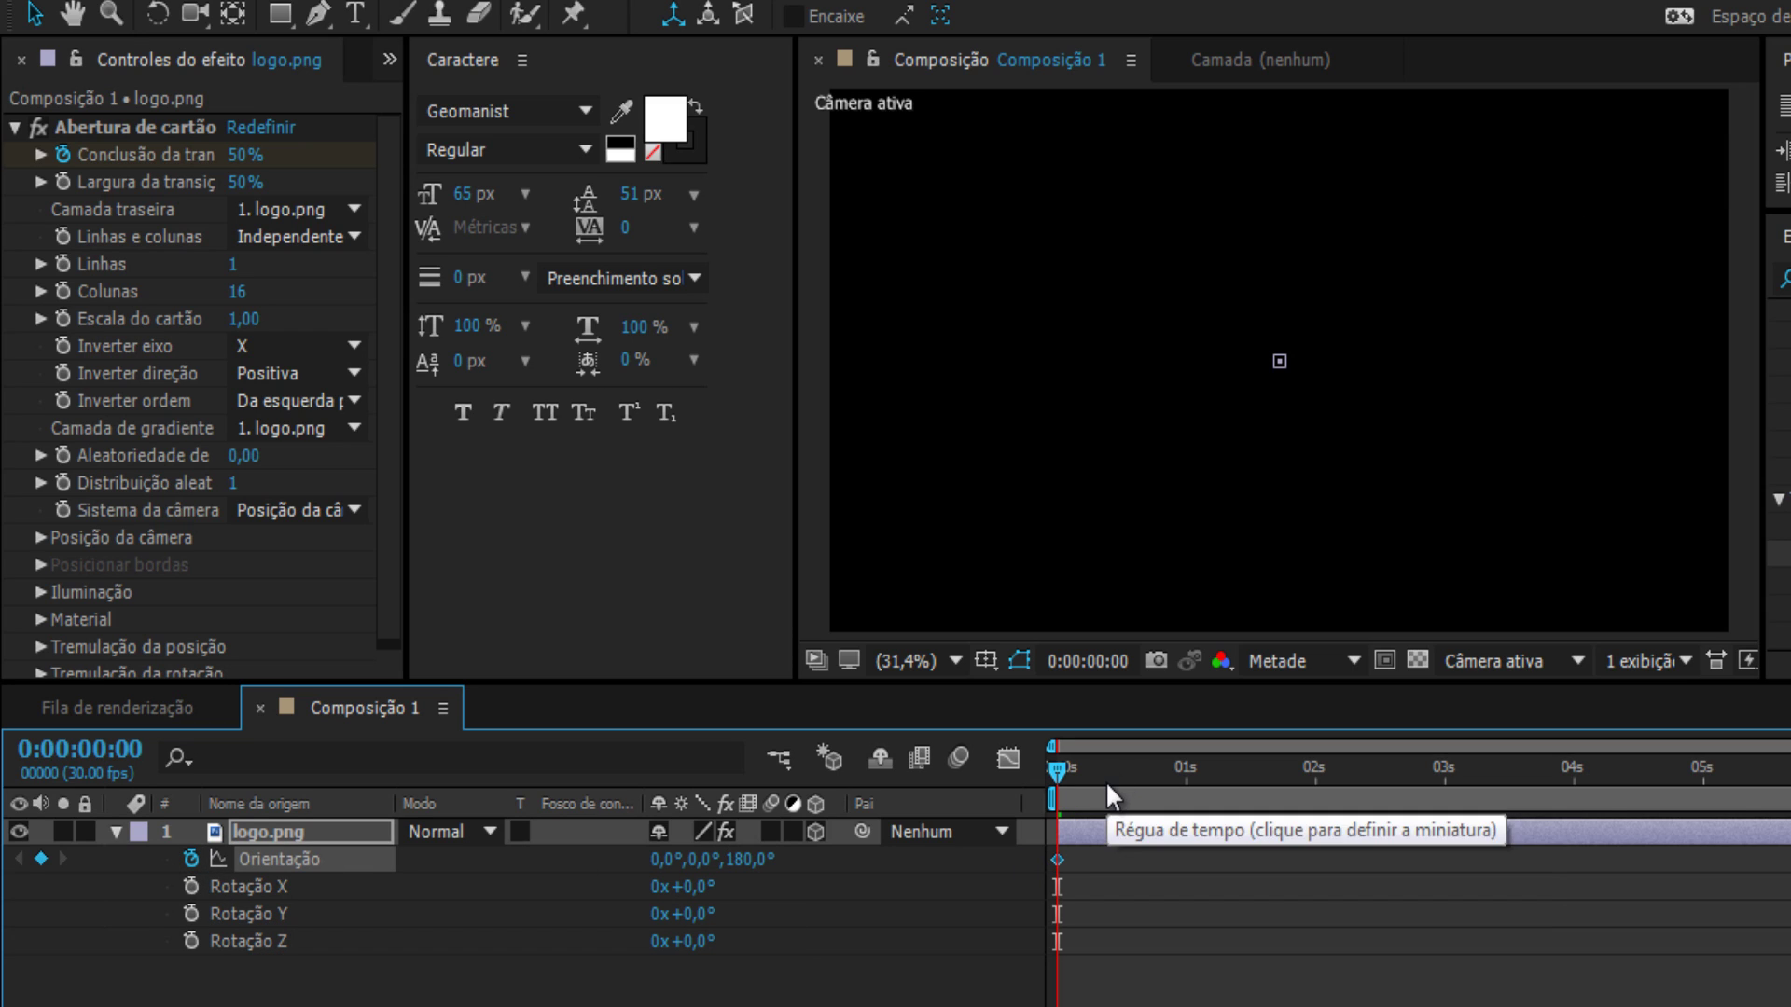
Step: At 4 seconds, set Orientation Z to 0° and show only the keyframed properties
left_click_drag(1107, 789, 1574, 802)
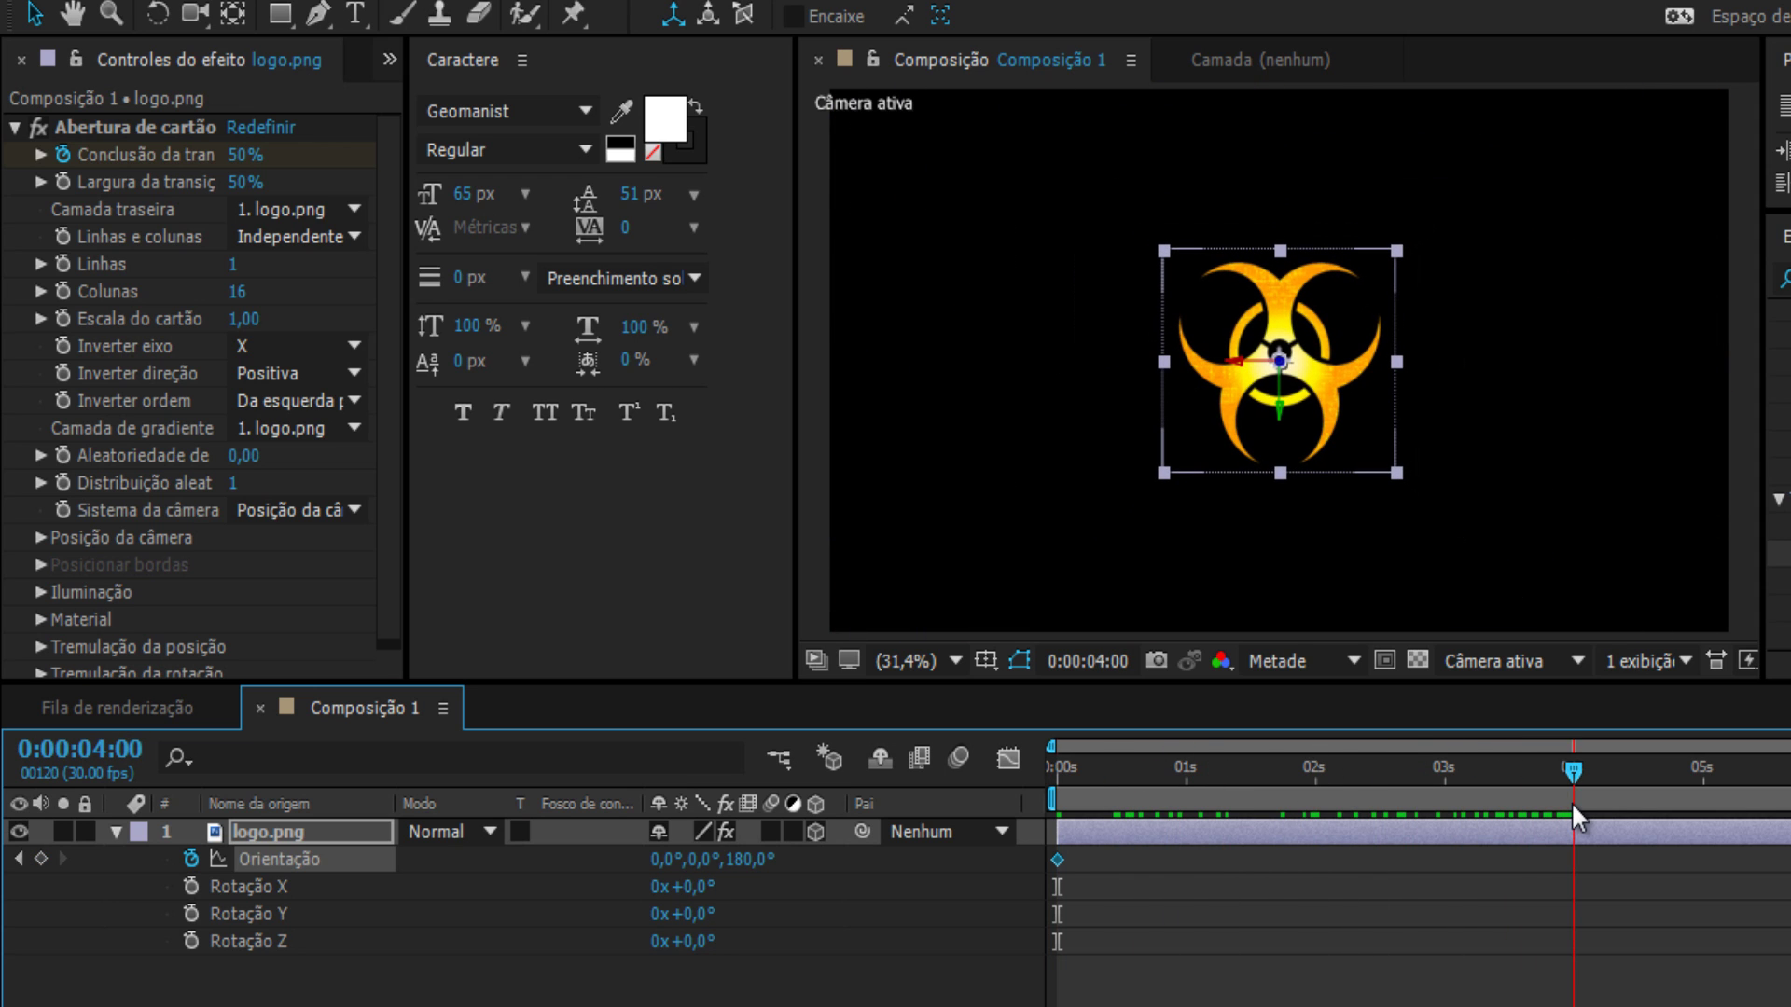
left_click(755, 859)
type("0")
key("Return")
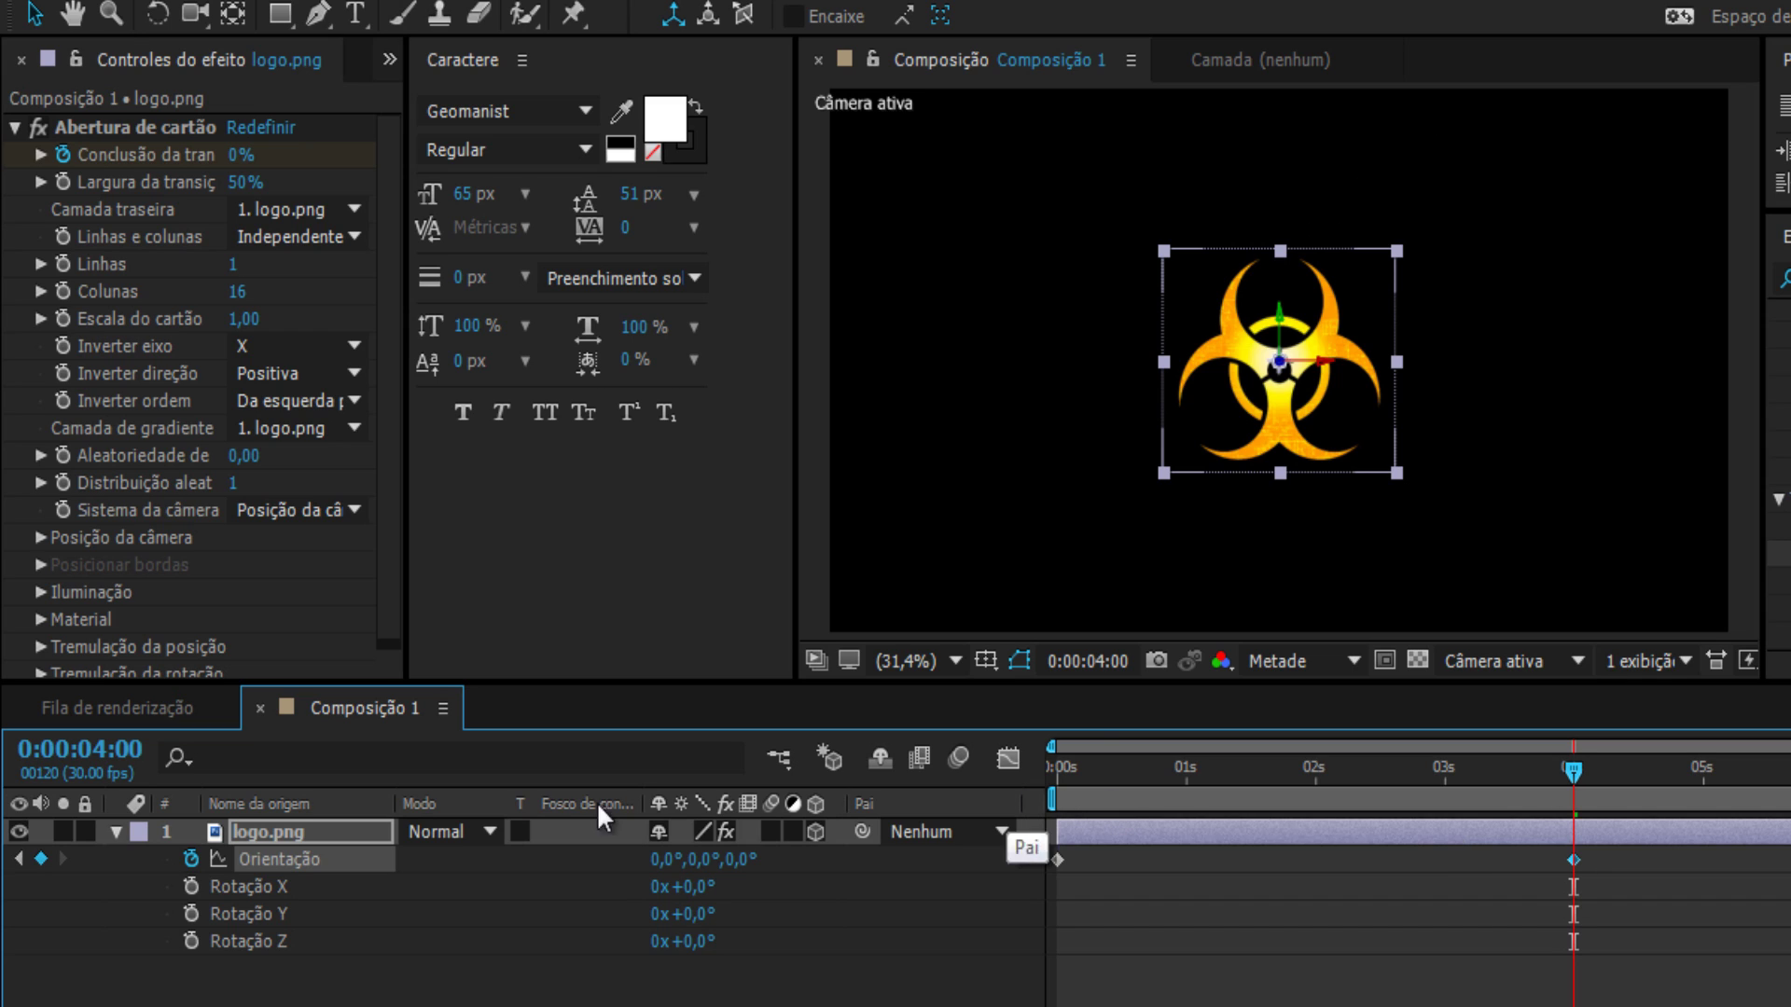
left_click(250, 834)
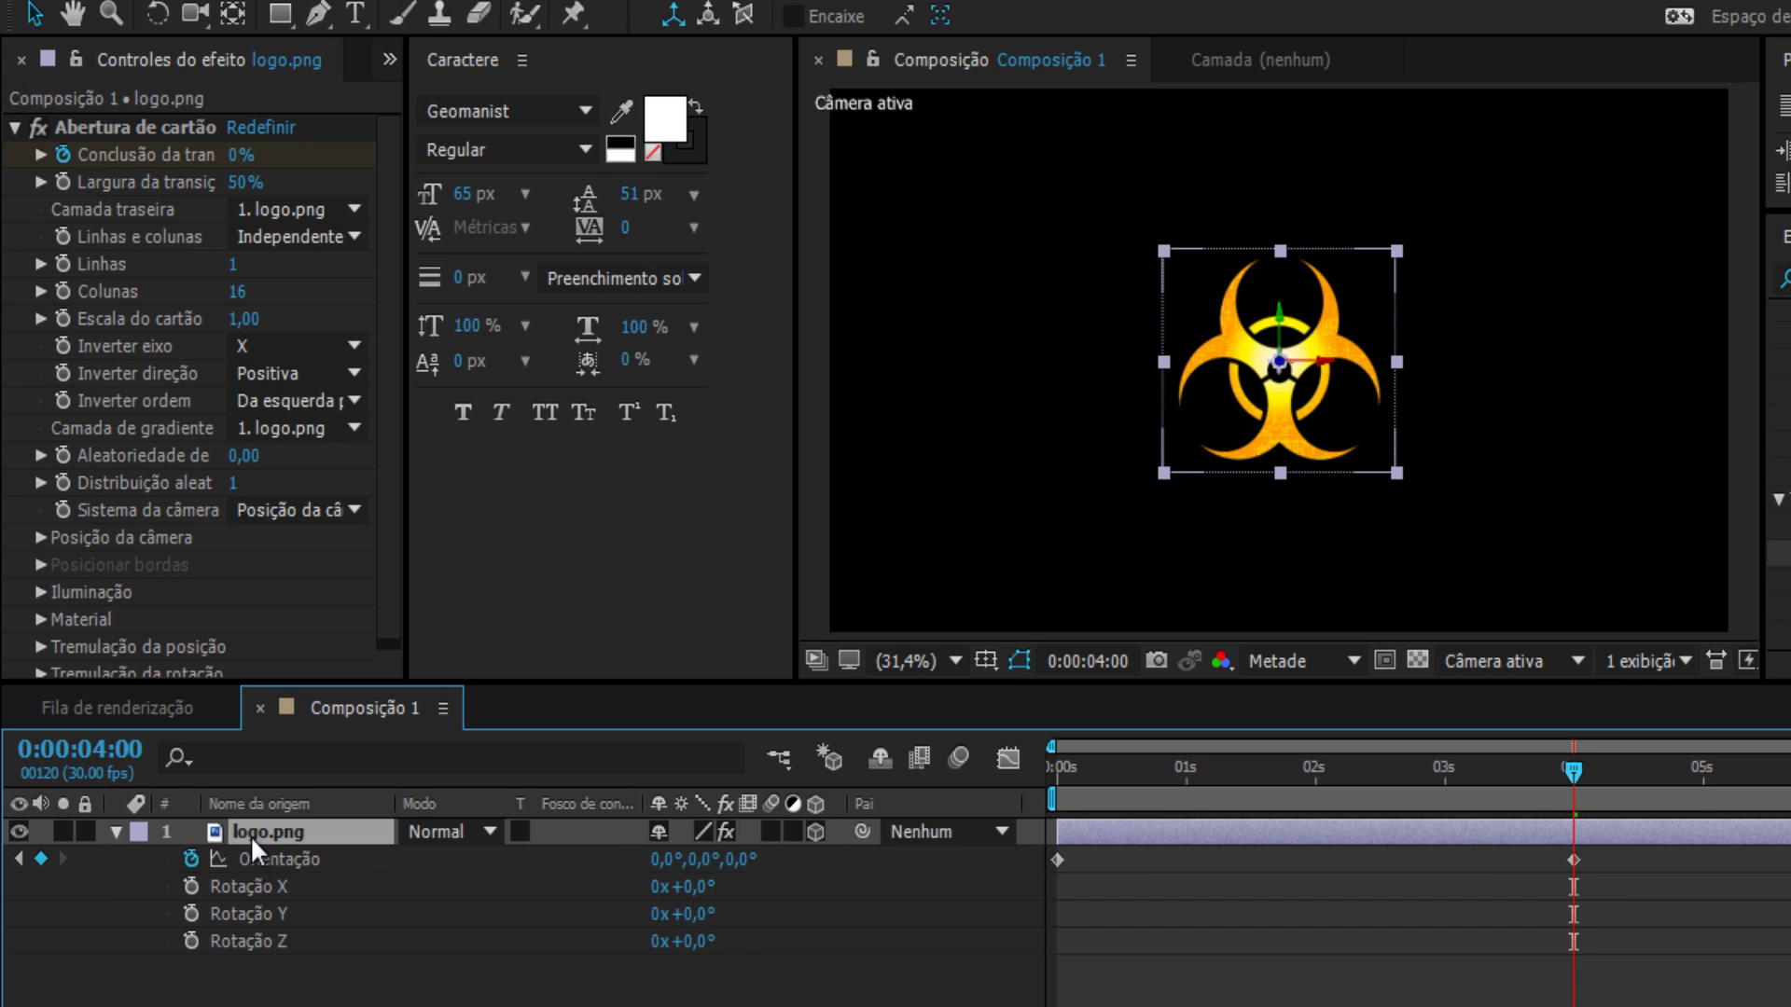
key("u")
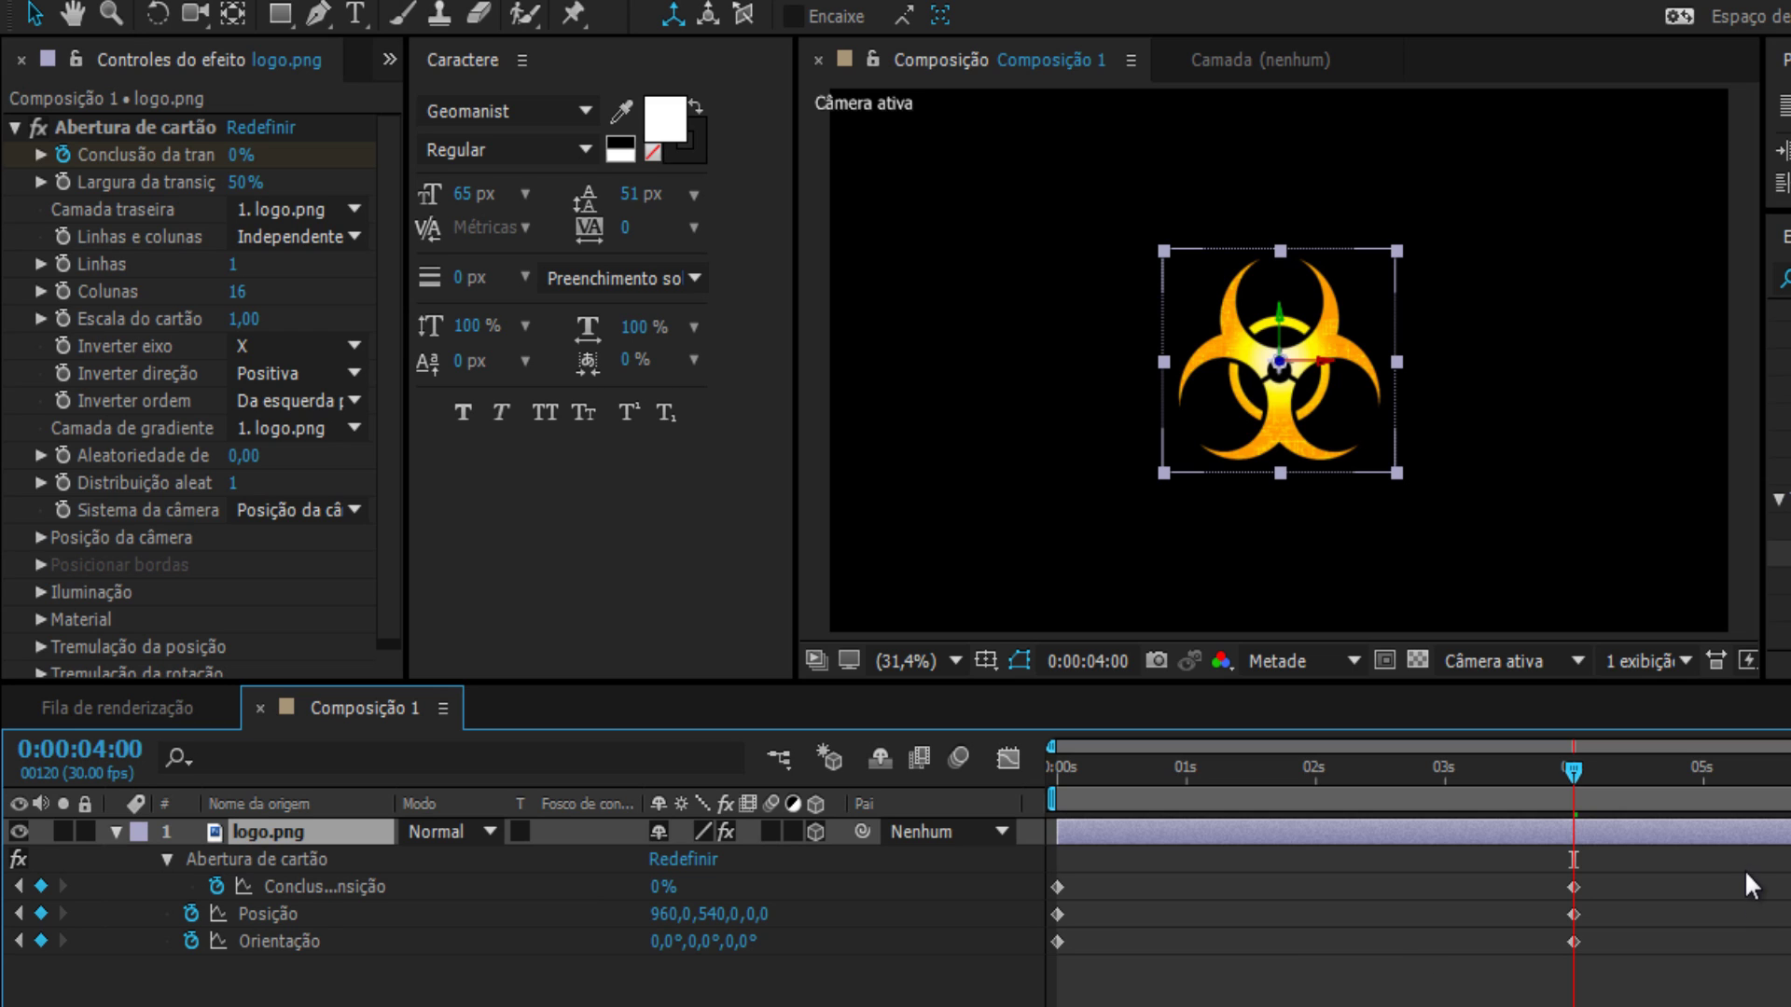
Step: Apply Easy Ease to all logo keyframes and preview the animation from the start
left_click_drag(1744, 862, 946, 1003)
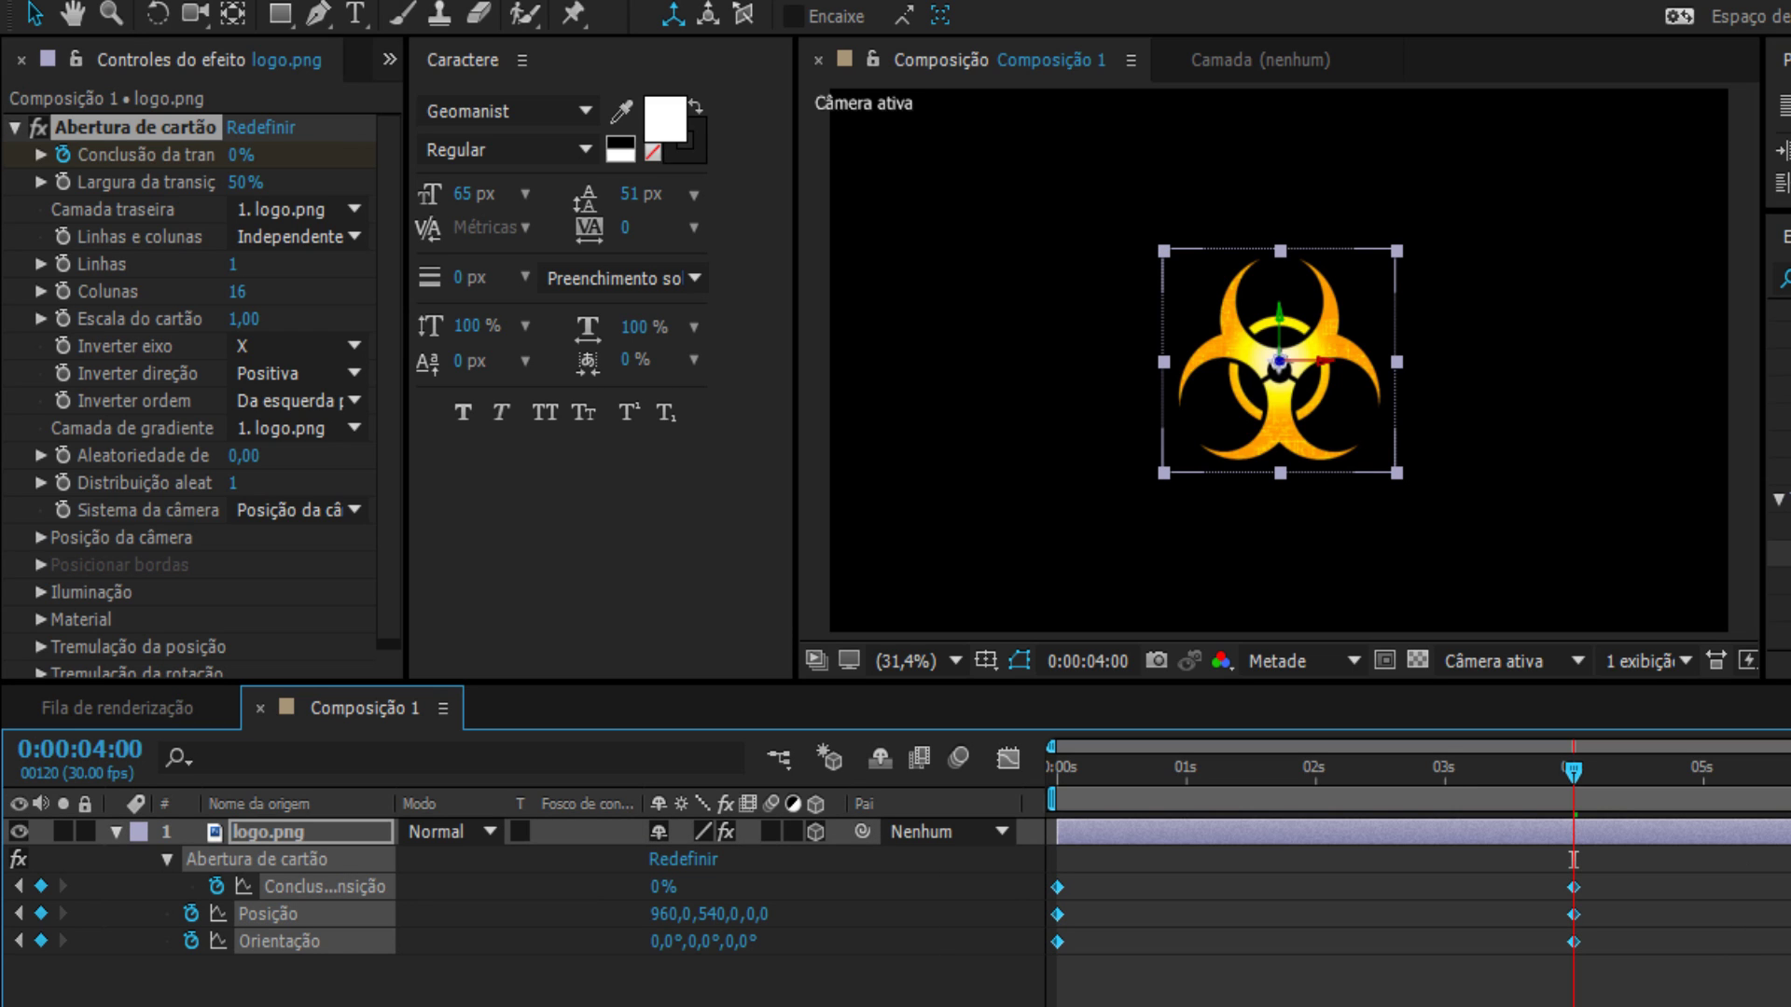
key("F9")
key("Home")
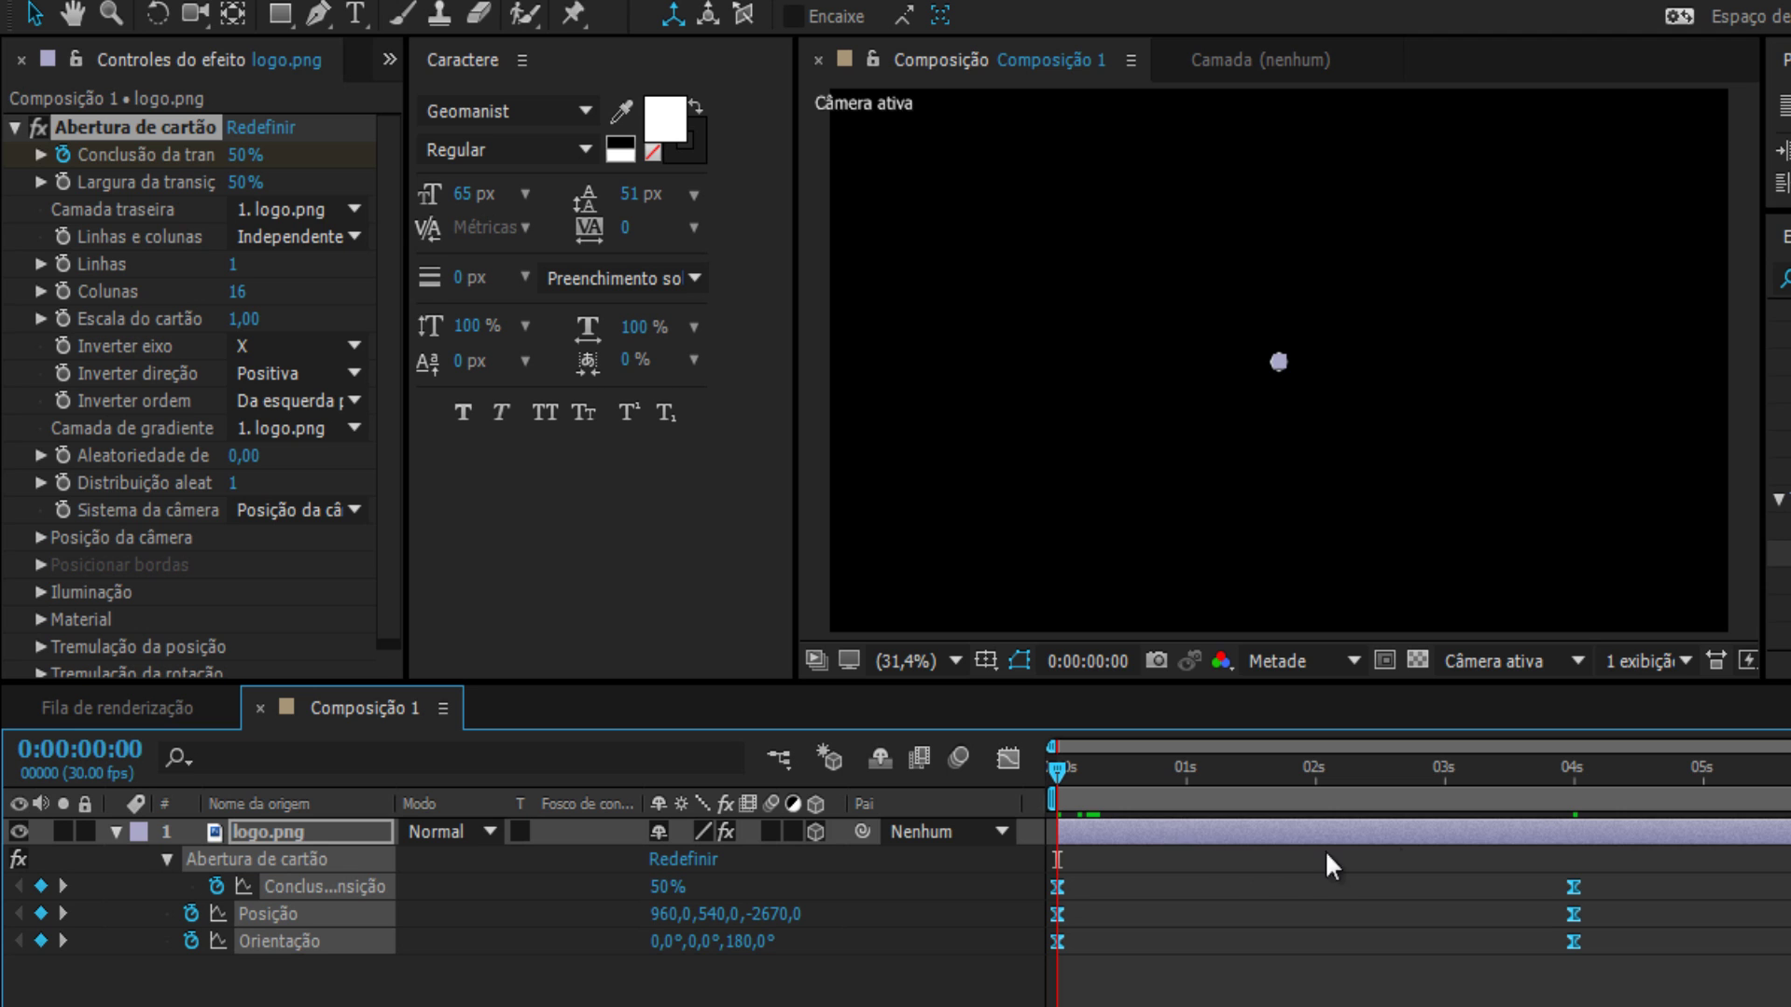
key("u")
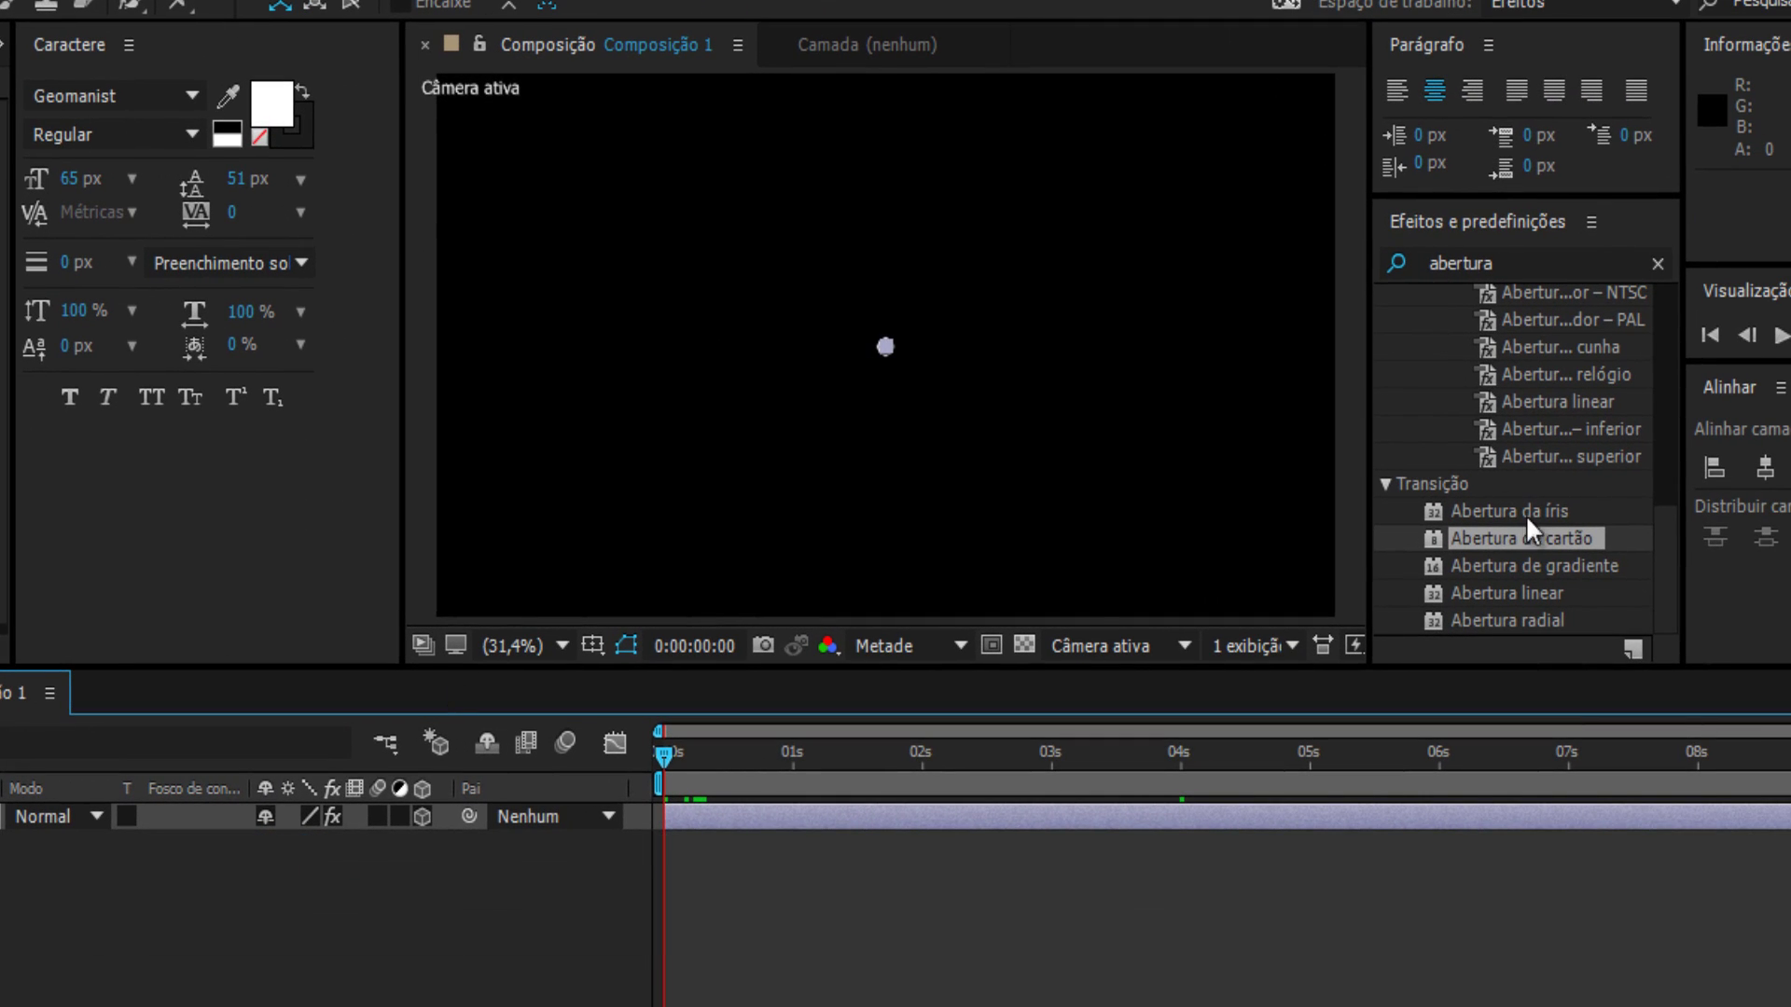
left_click(1767, 334)
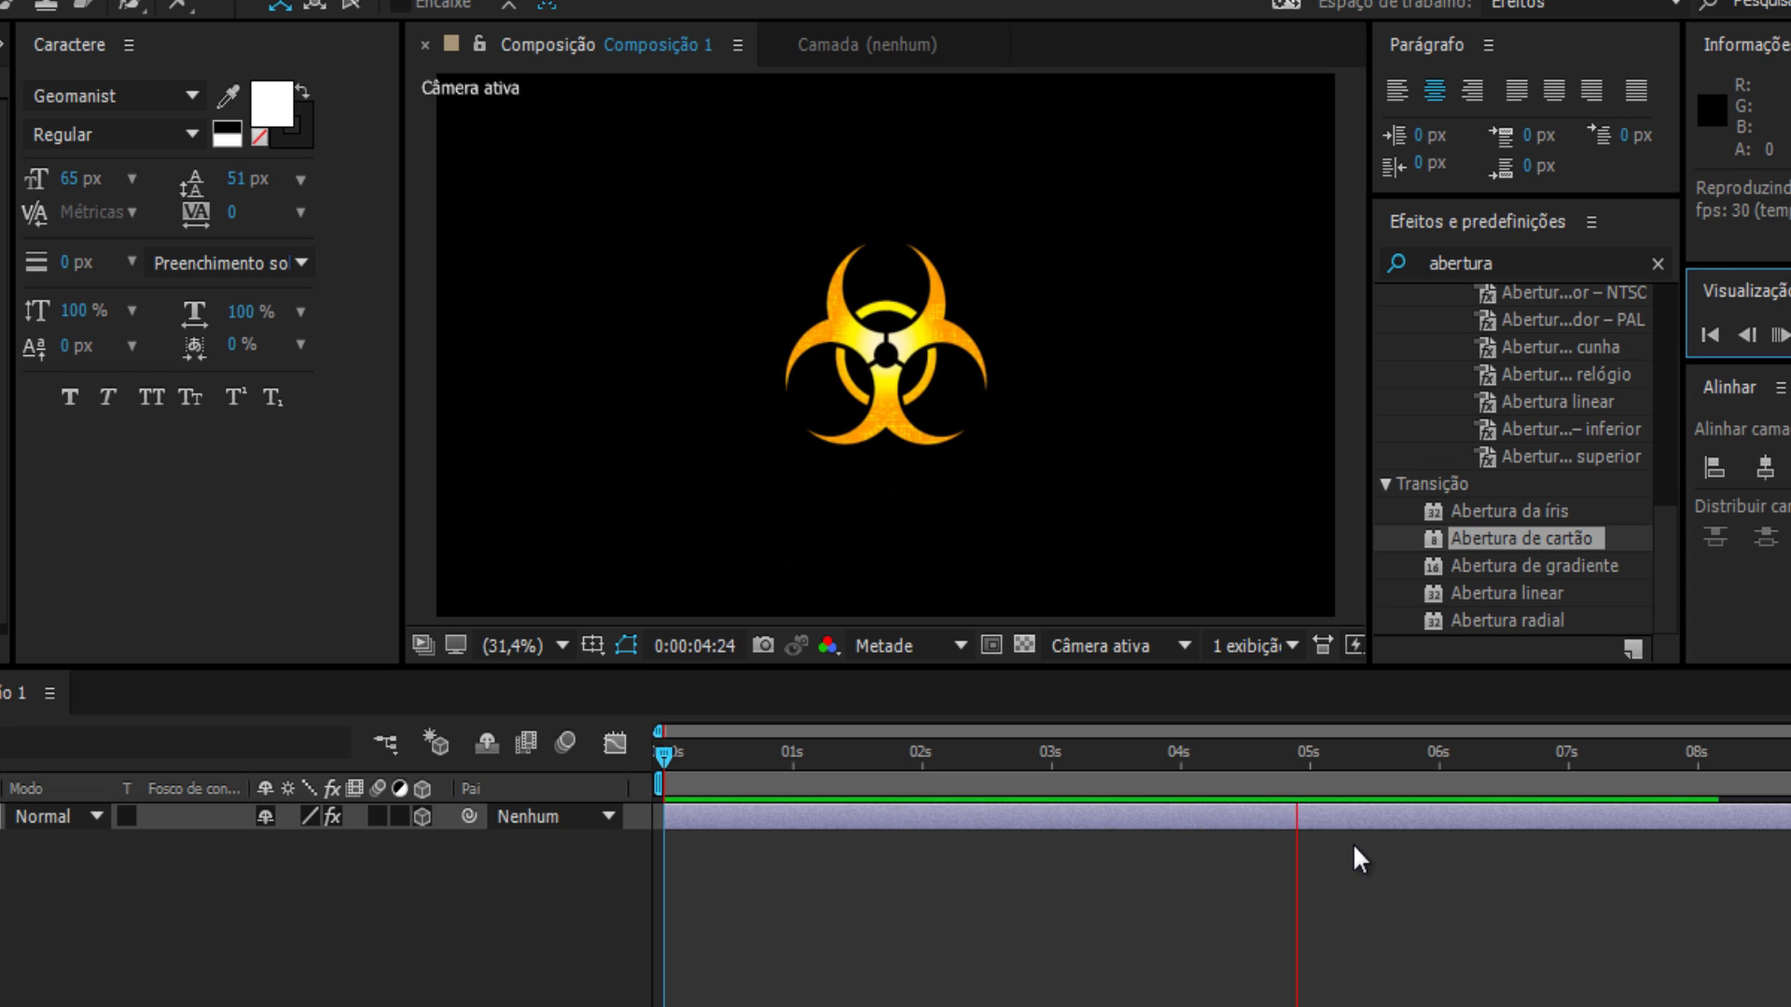
left_click_drag(871, 756, 1250, 793)
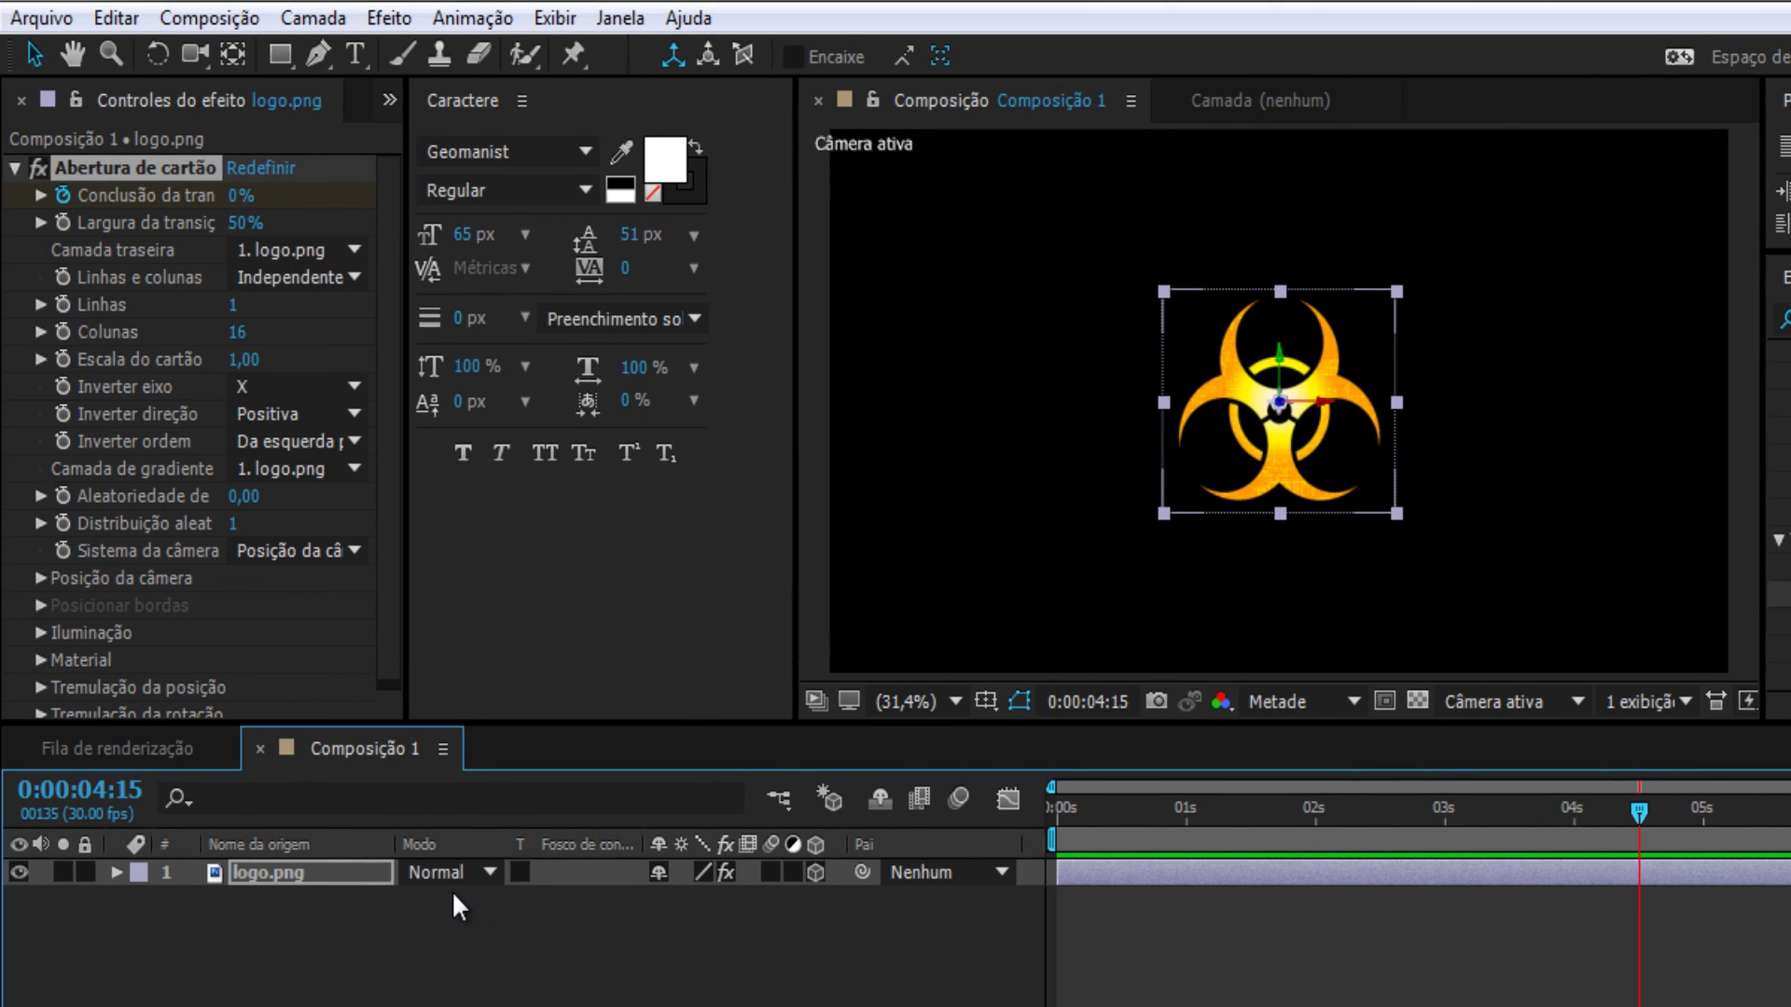
Step: At the 4-second keyframe, raise the logo to Position Y 470, then scrub through 4:07
key("p")
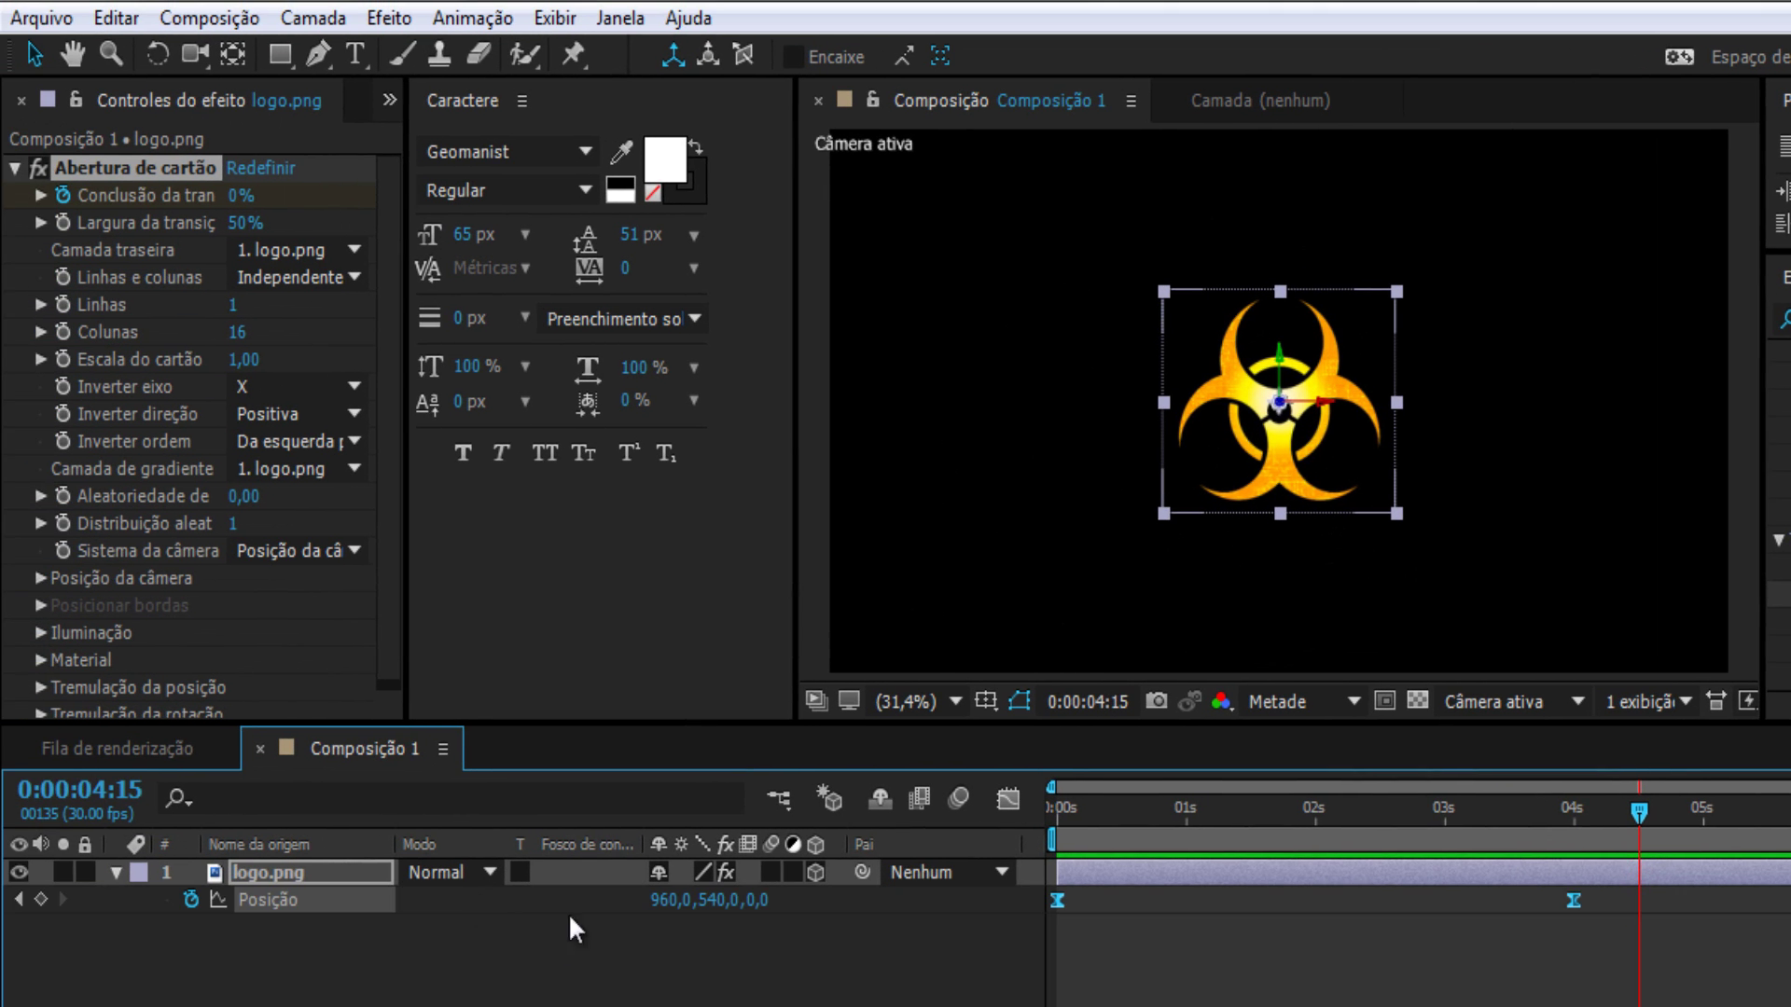
left_click(266, 921)
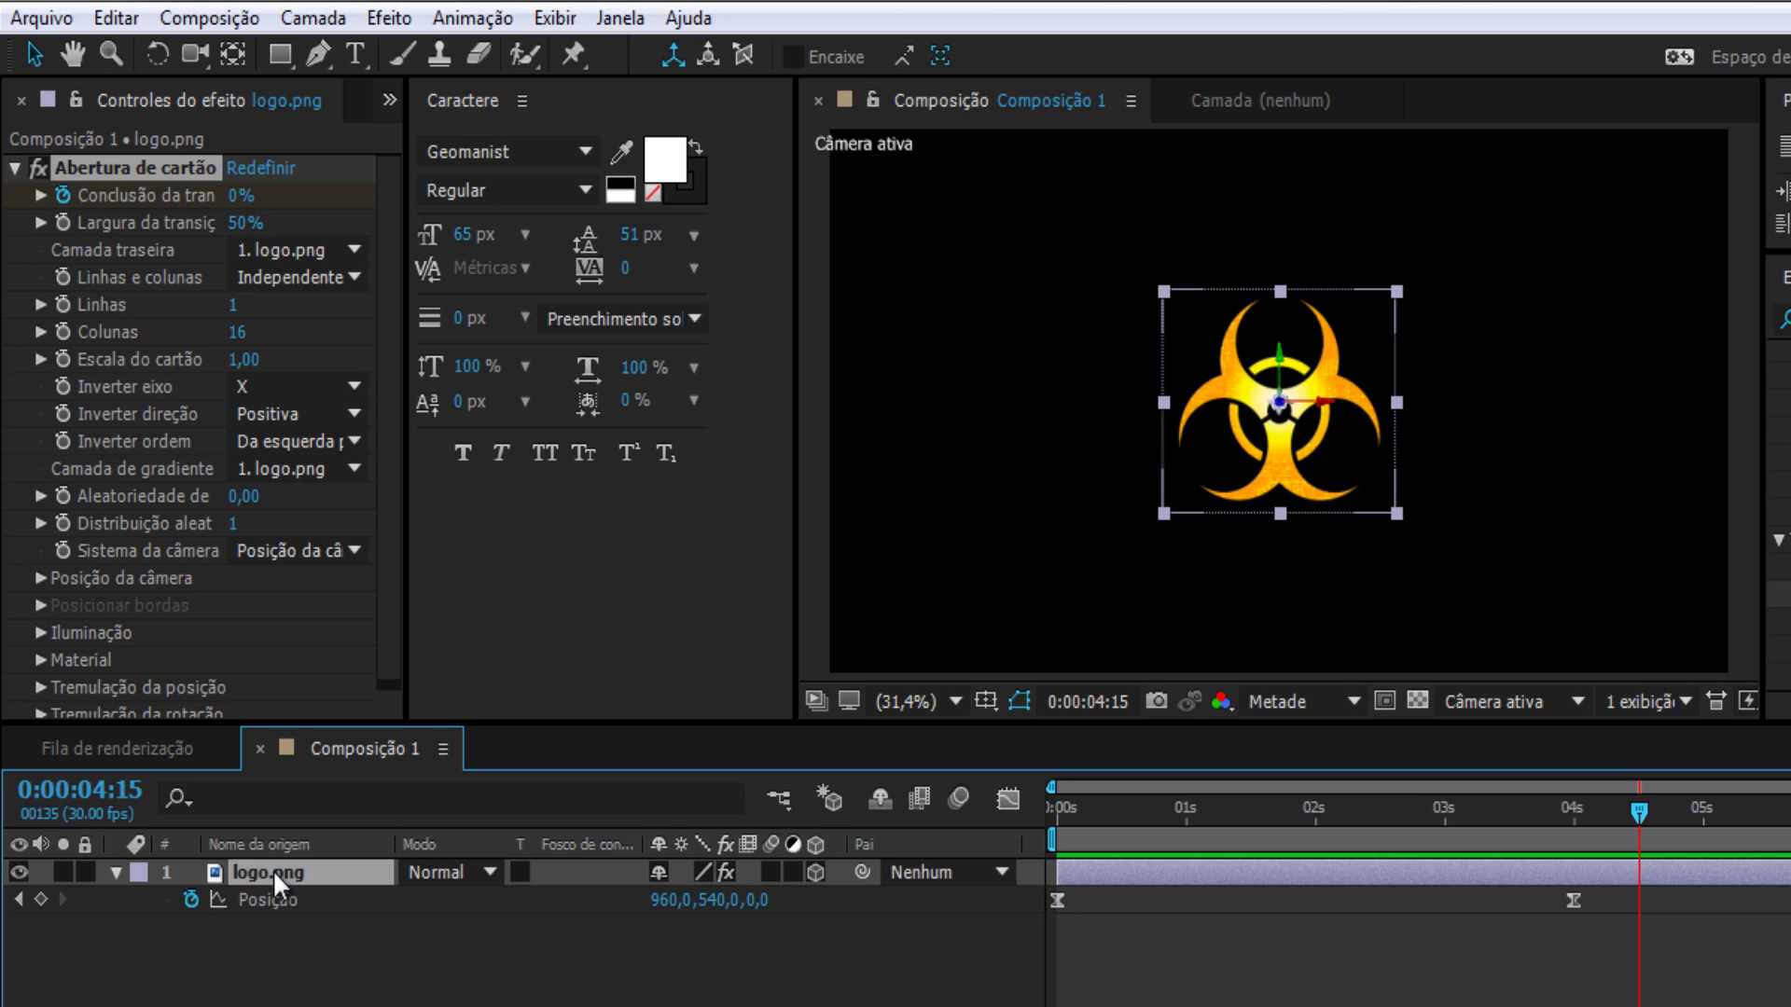
left_click_drag(1557, 814, 1574, 813)
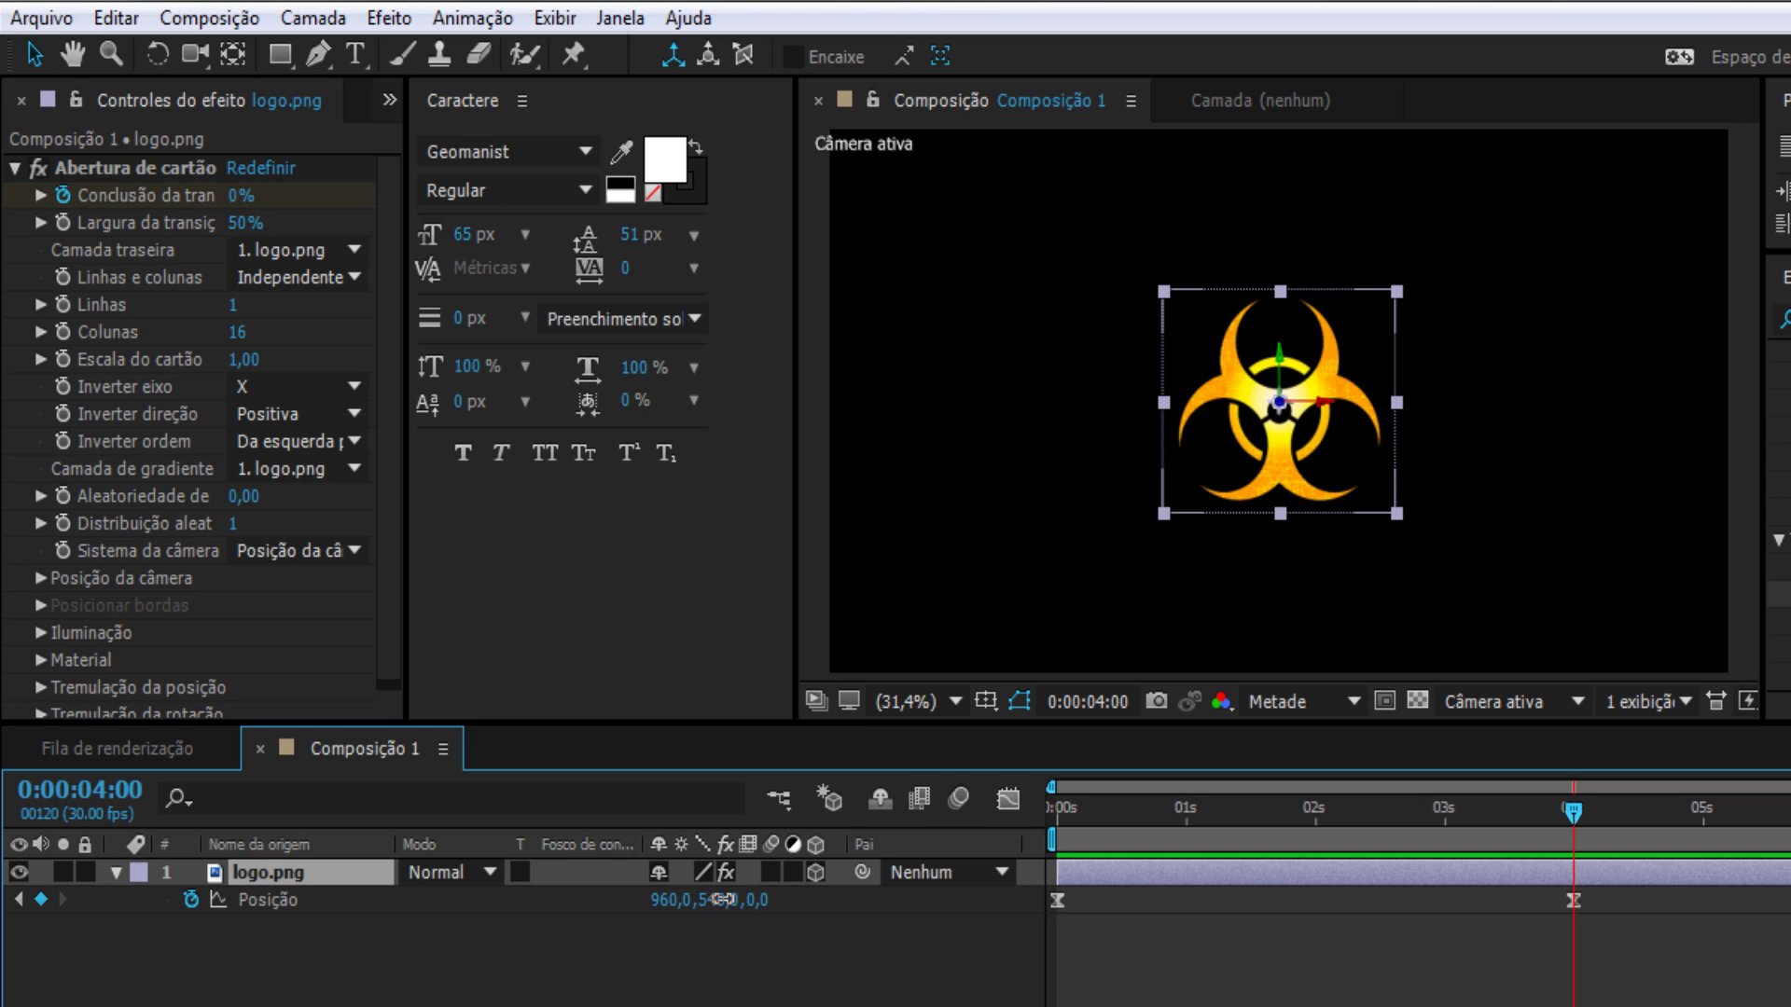
left_click_drag(721, 900, 642, 912)
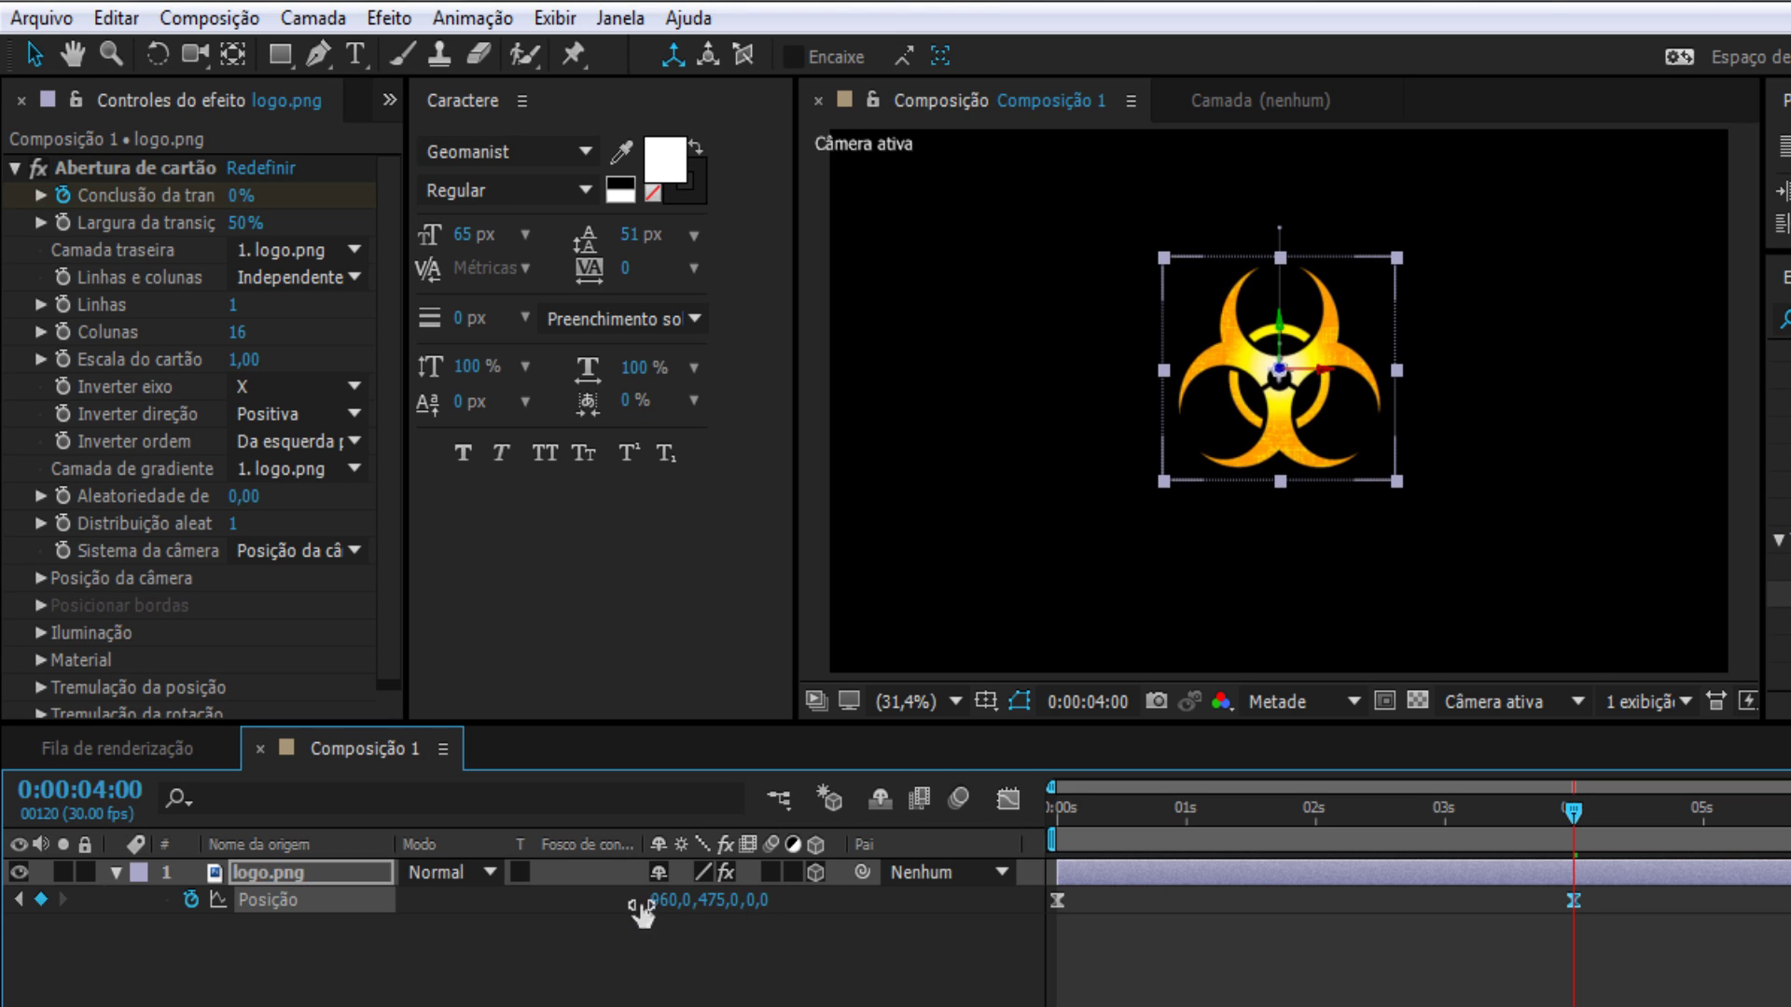
left_click(718, 901)
type("470")
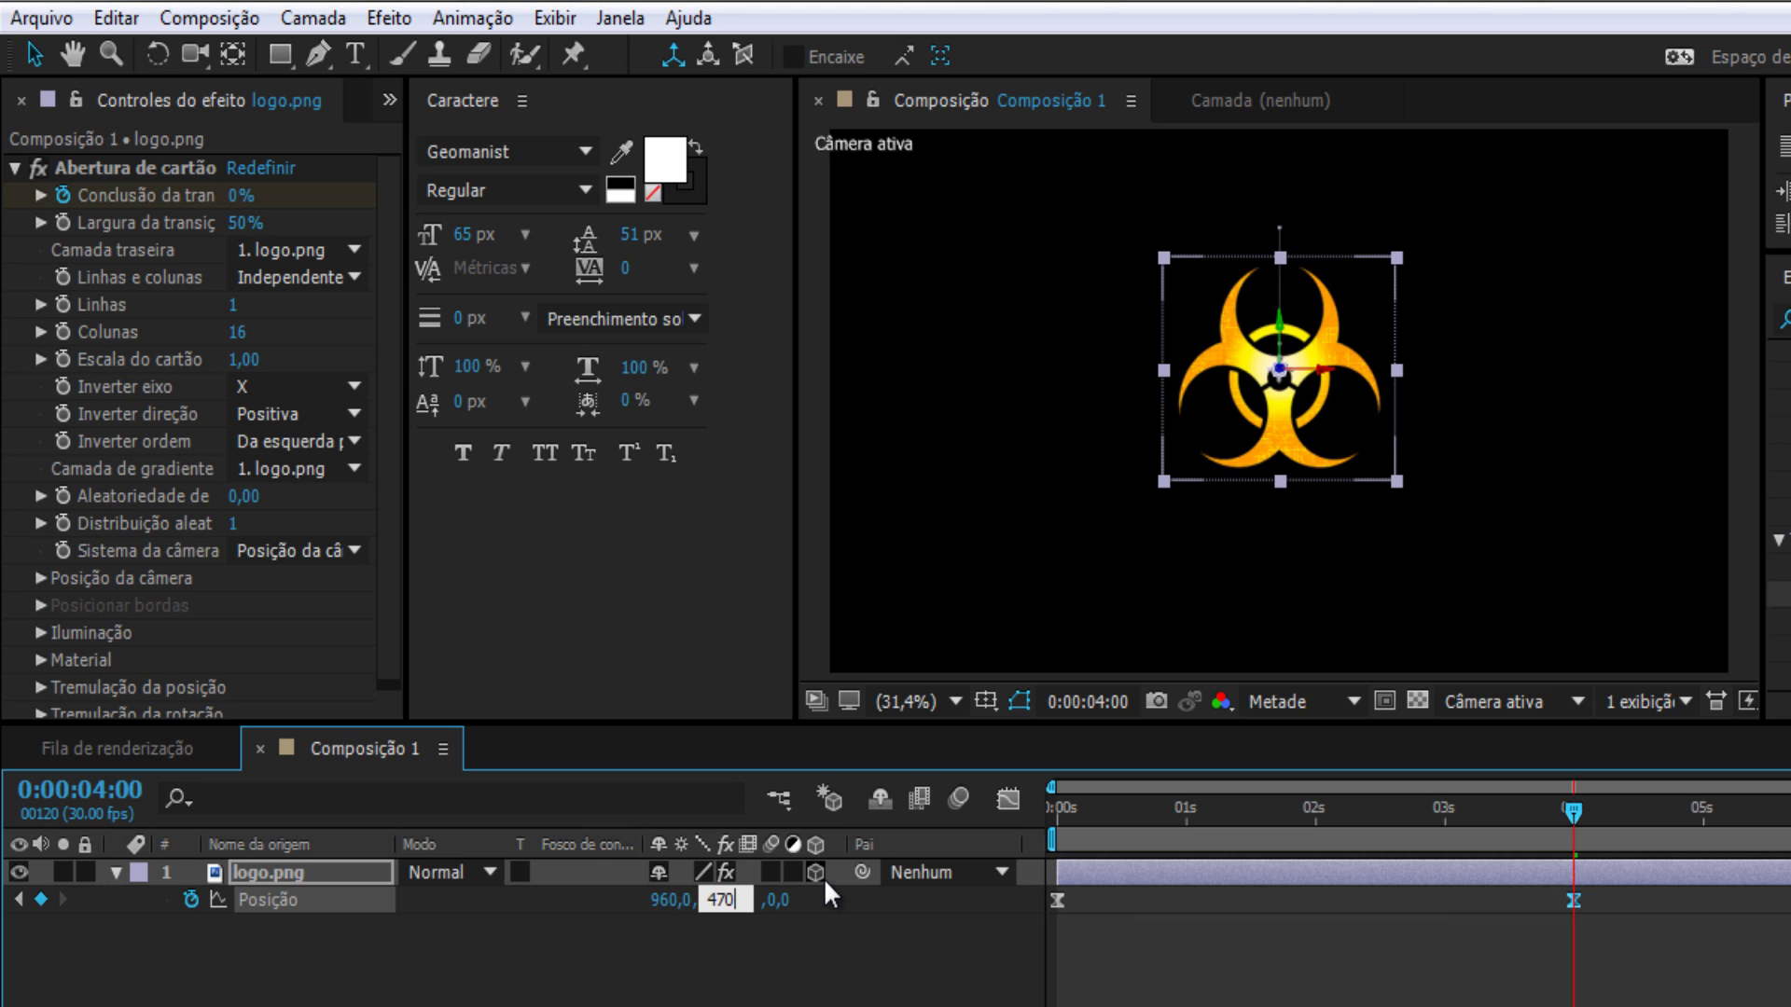
key("Return")
left_click_drag(1100, 813, 1606, 858)
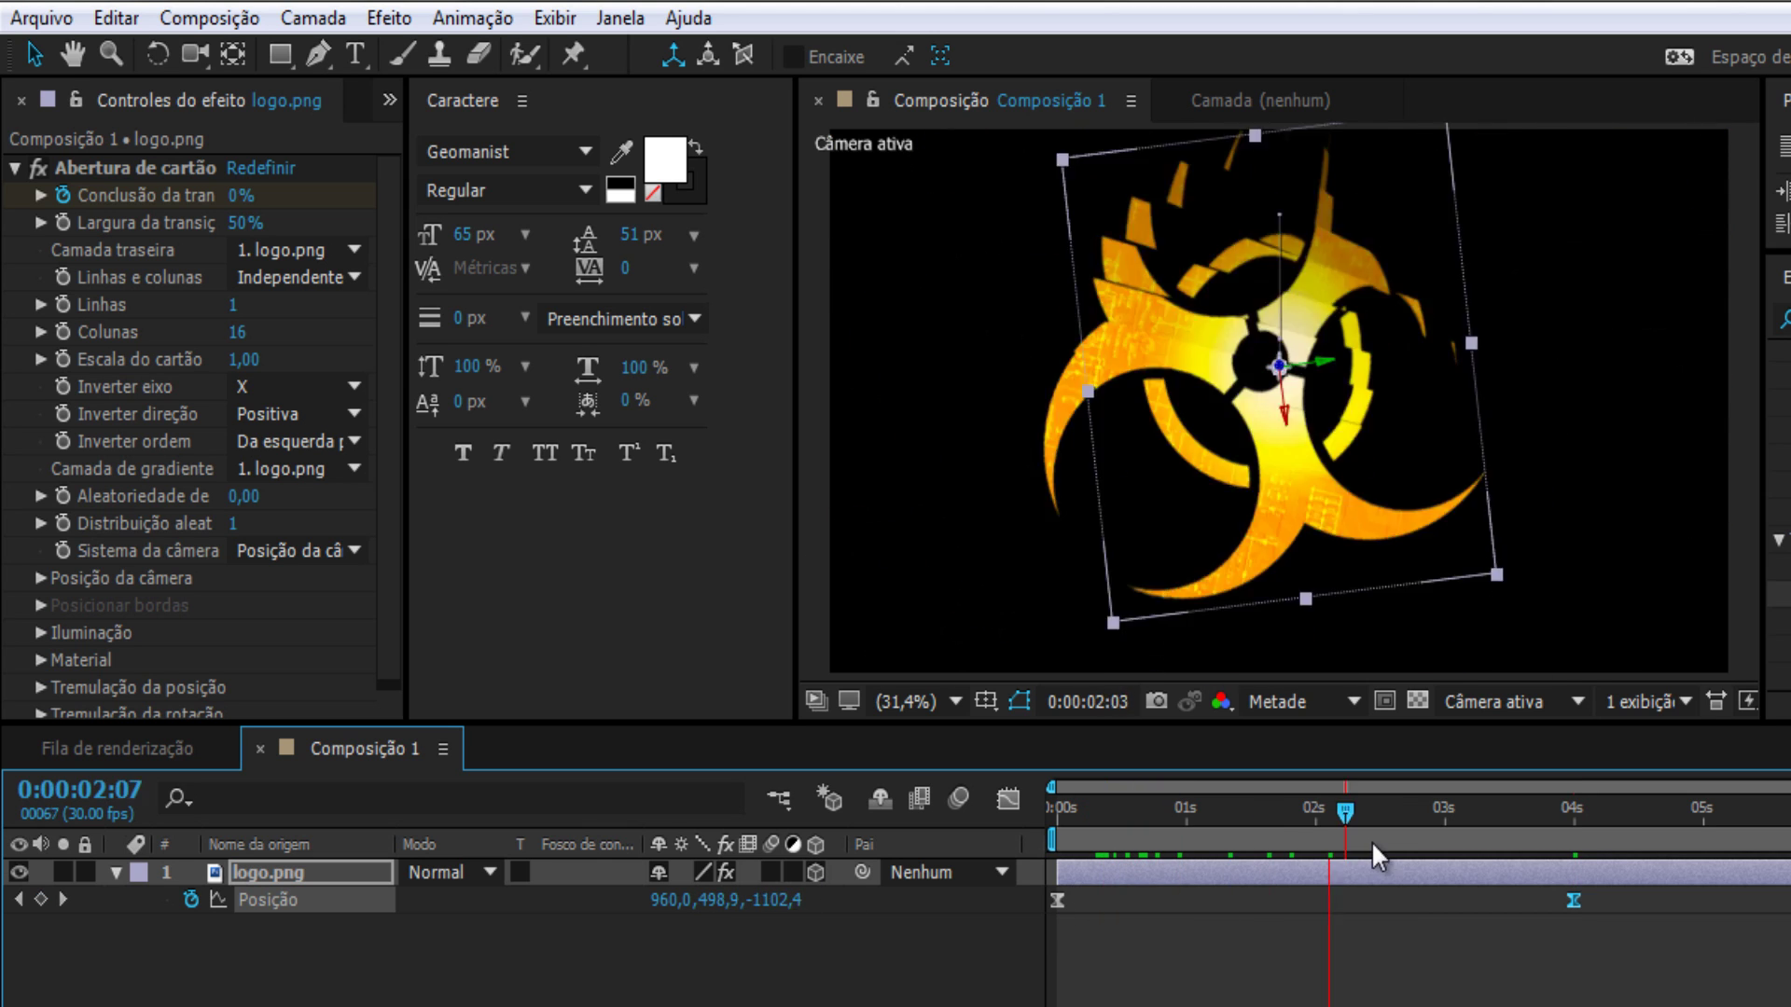
key("ctrl+shift+a")
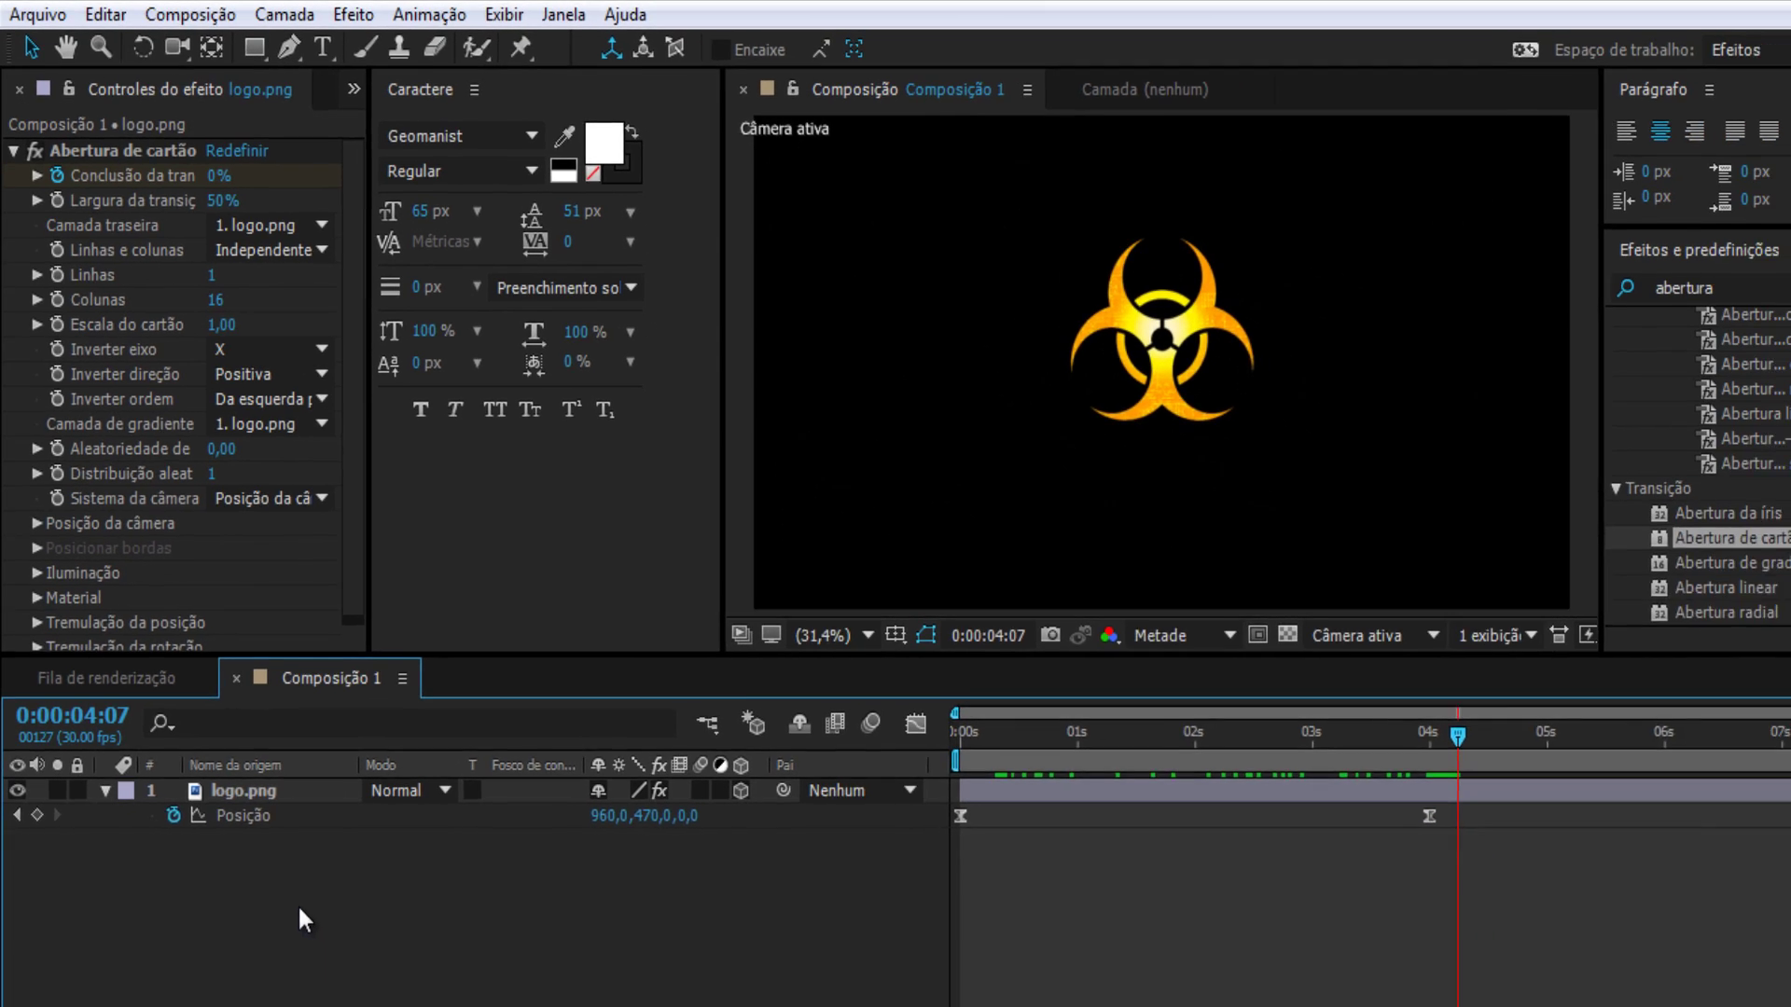
Step: Create a text layer reading 'SEU LOGO AQUI' and move it down beneath the logo
right_click(246, 746)
mouse_move(344, 753)
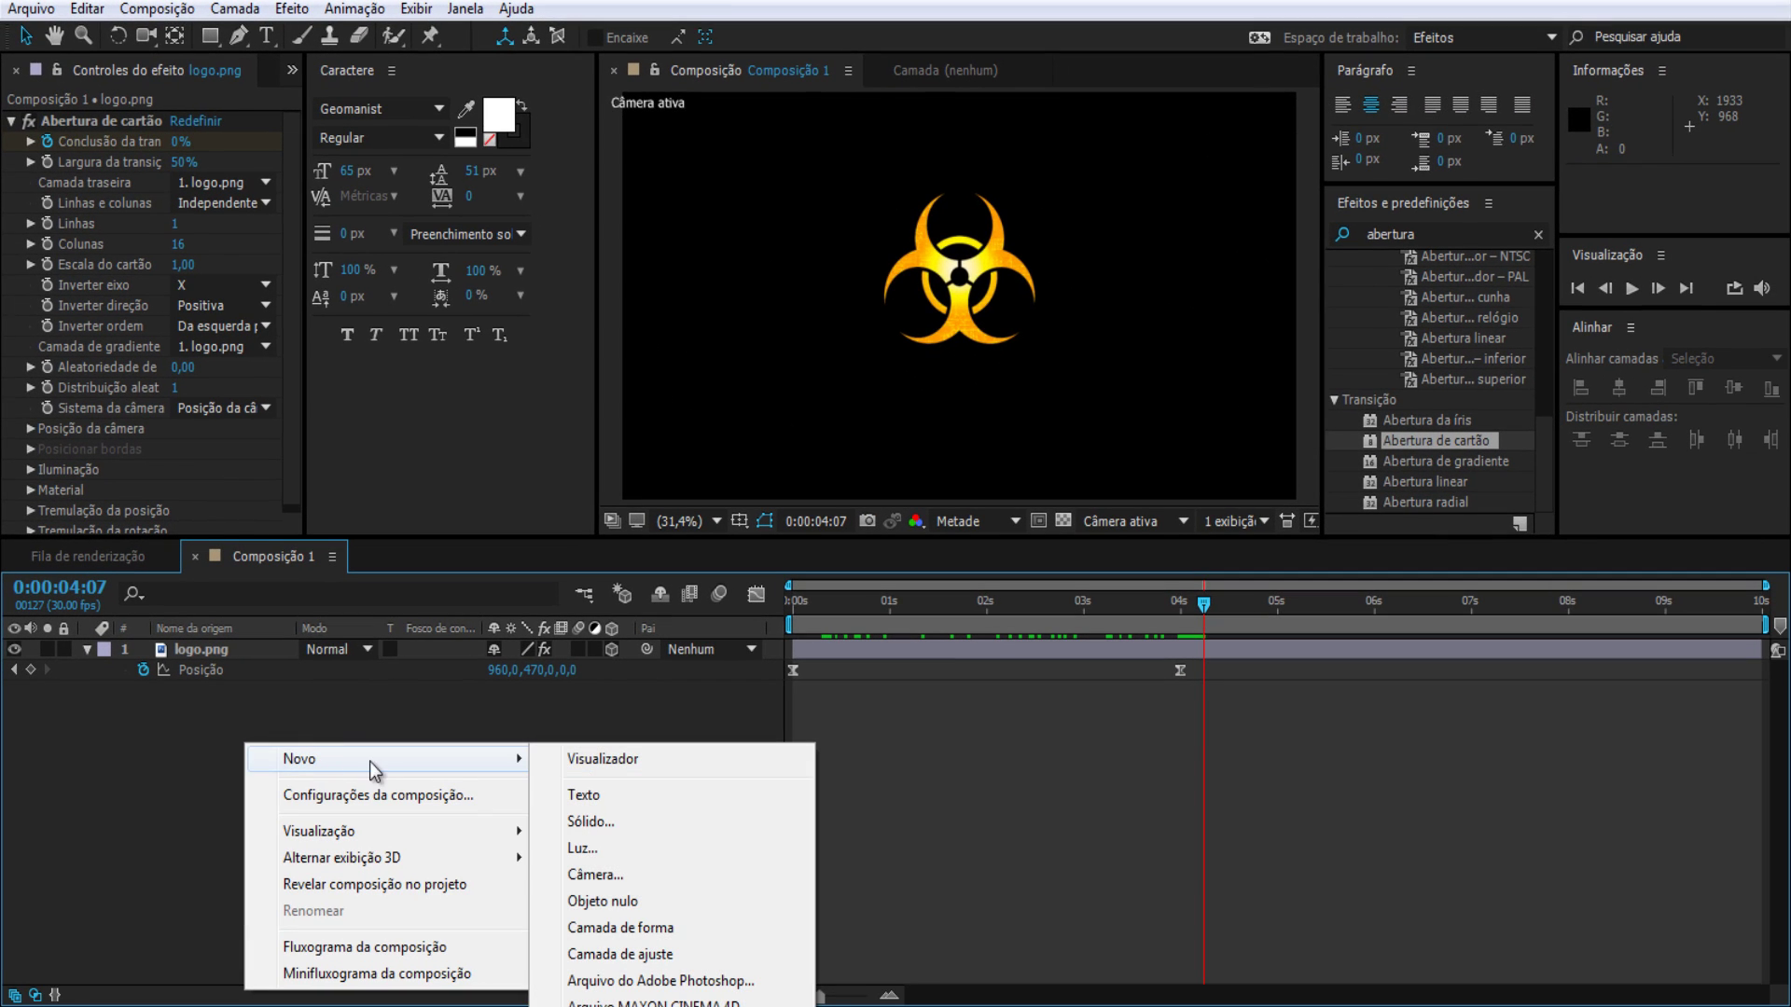
left_click(614, 796)
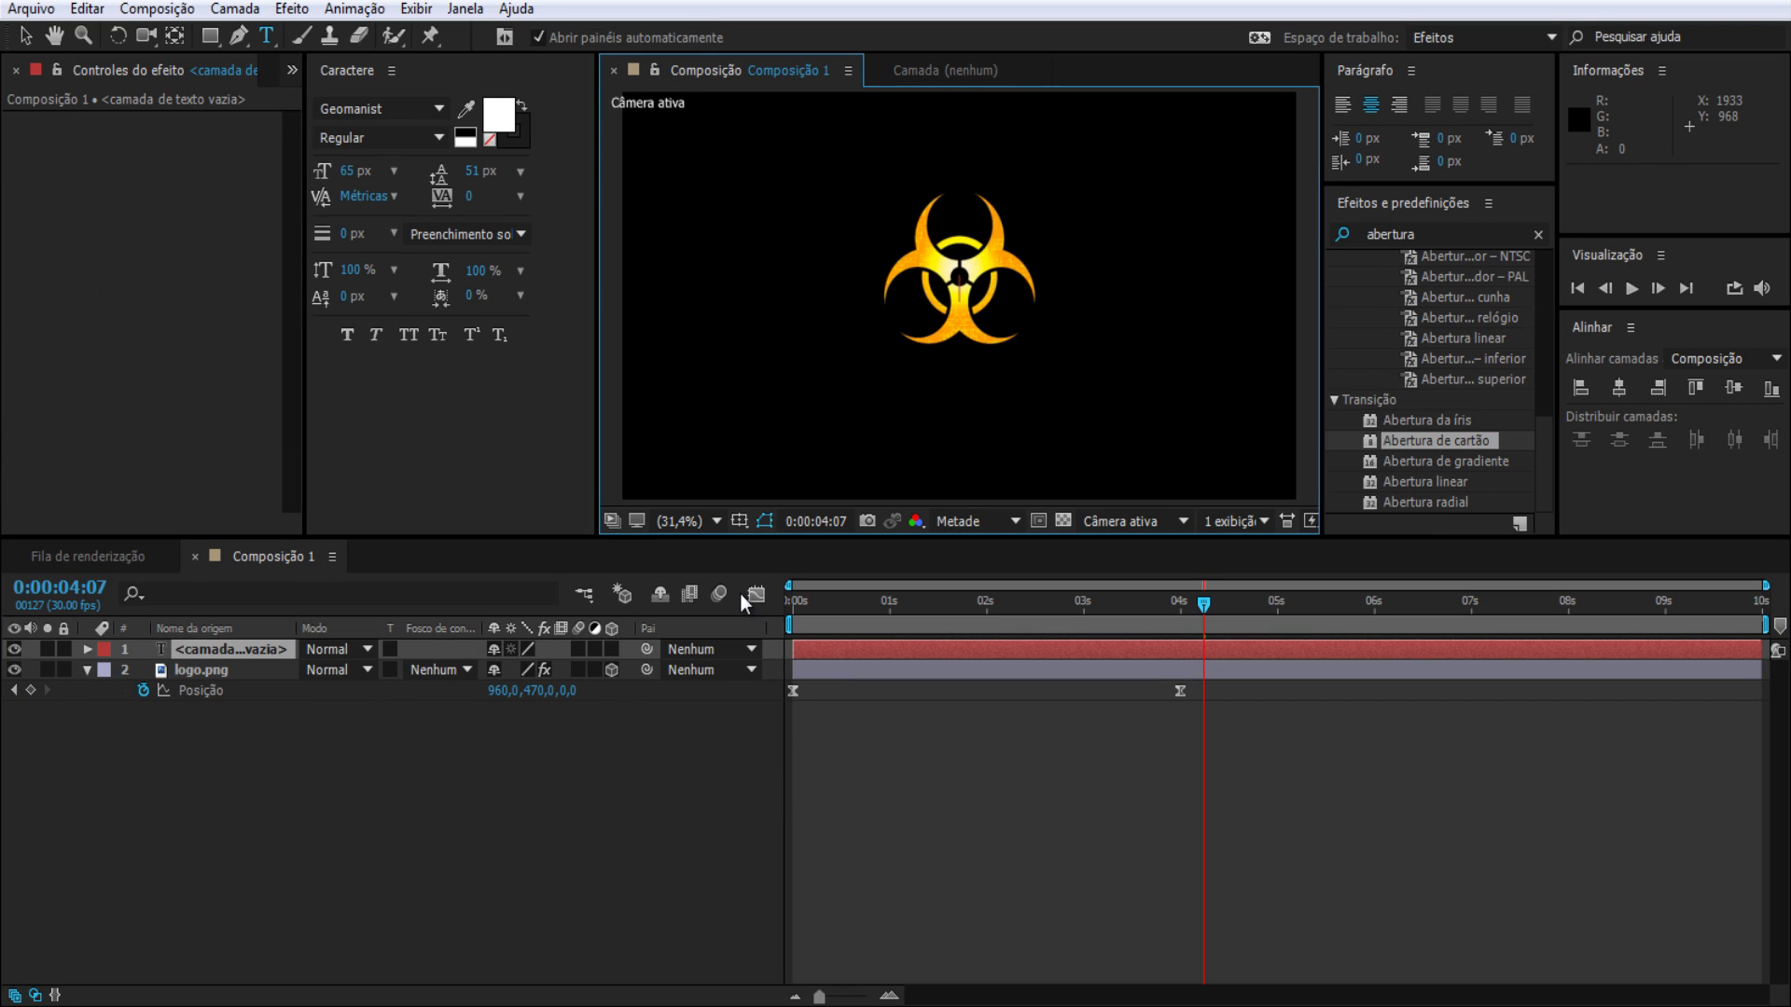
type("S")
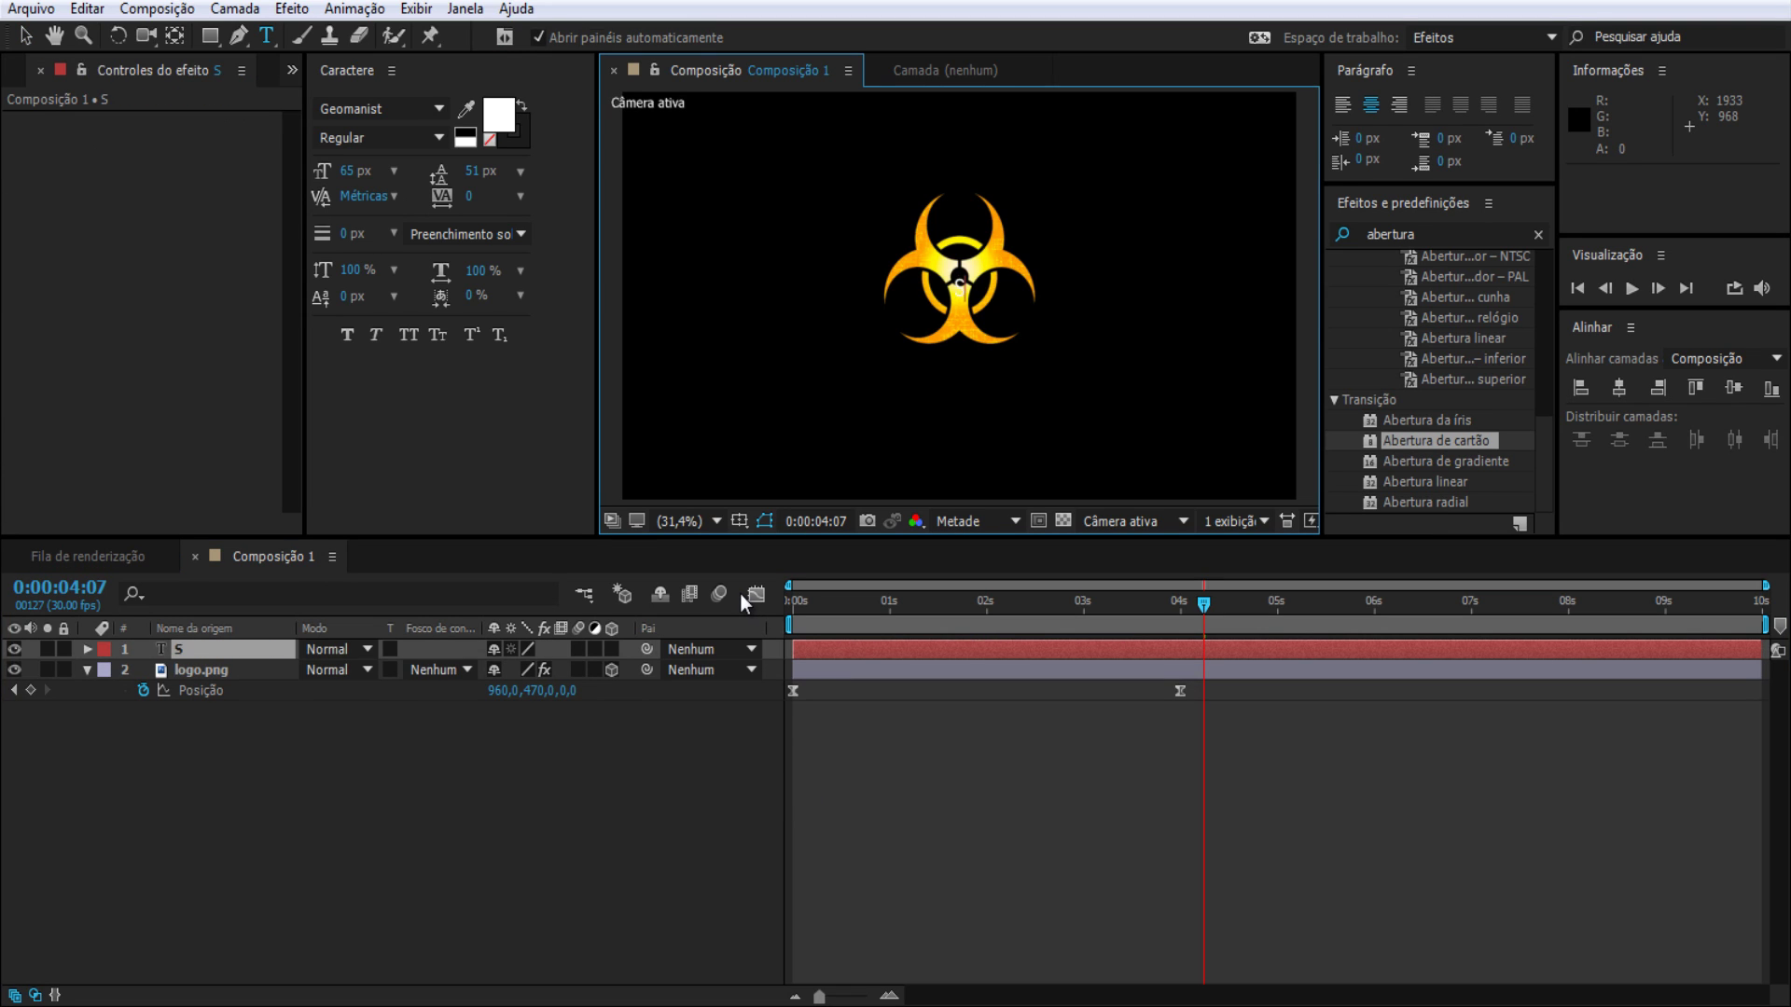
type("EU")
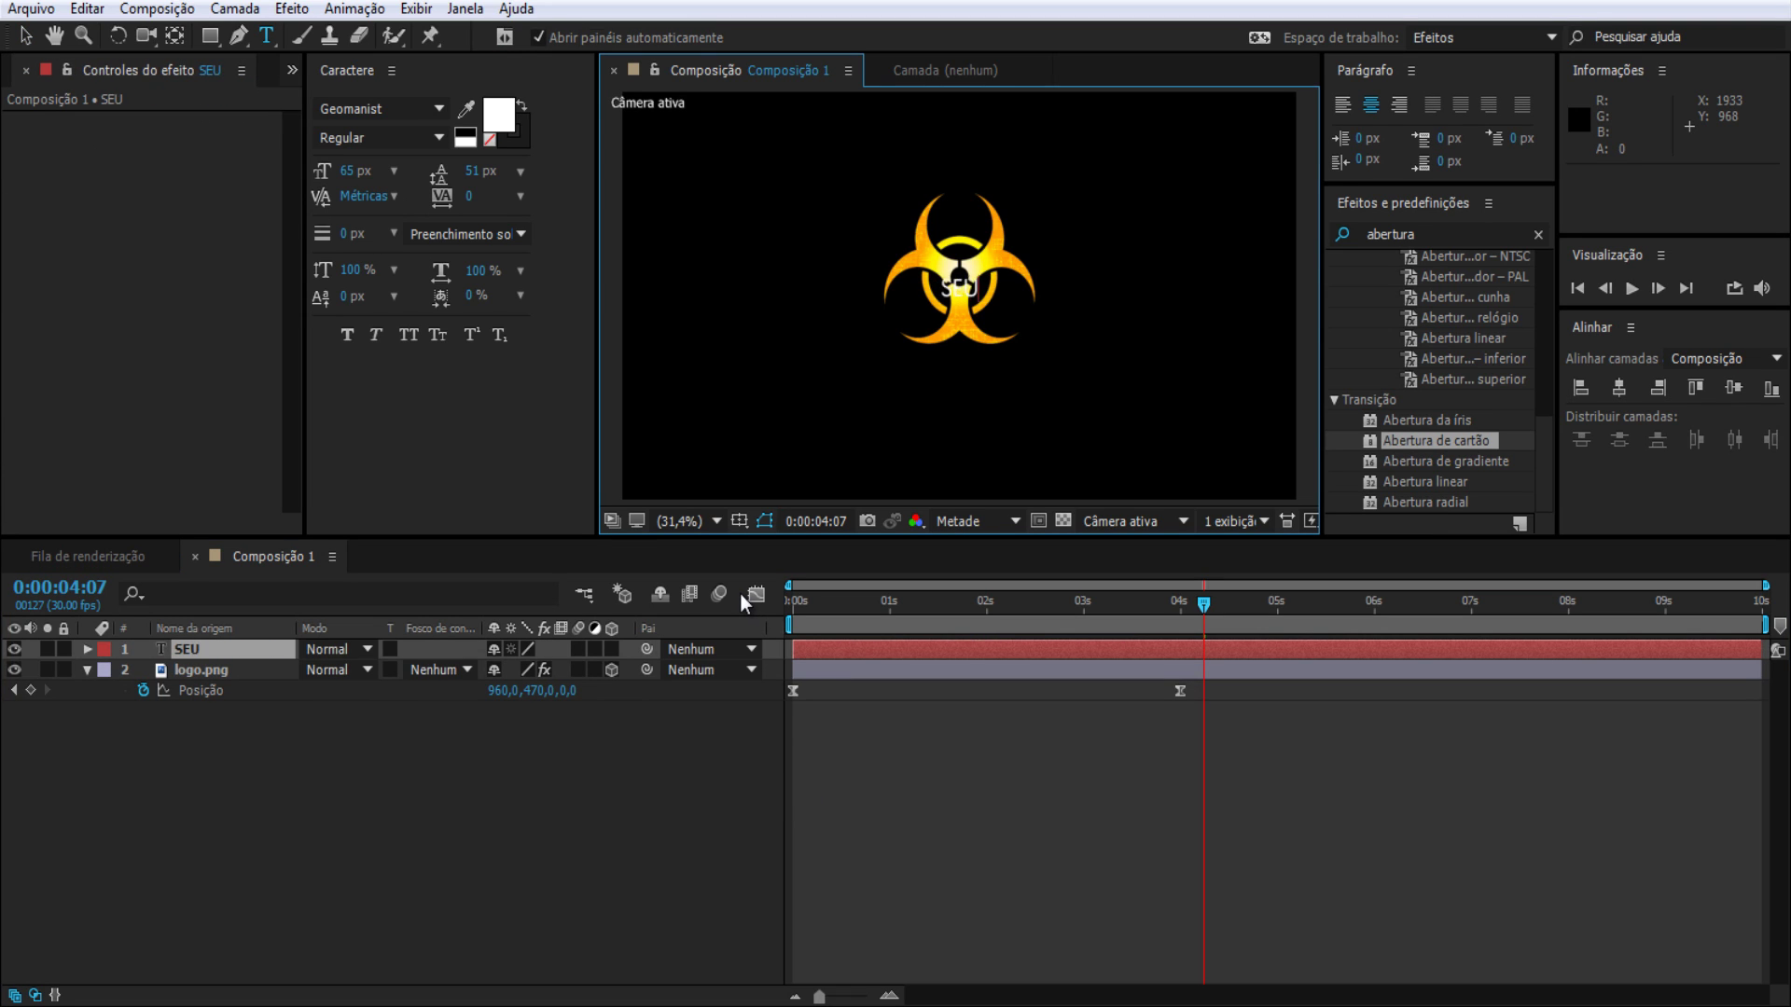
type(" LOGO AQ")
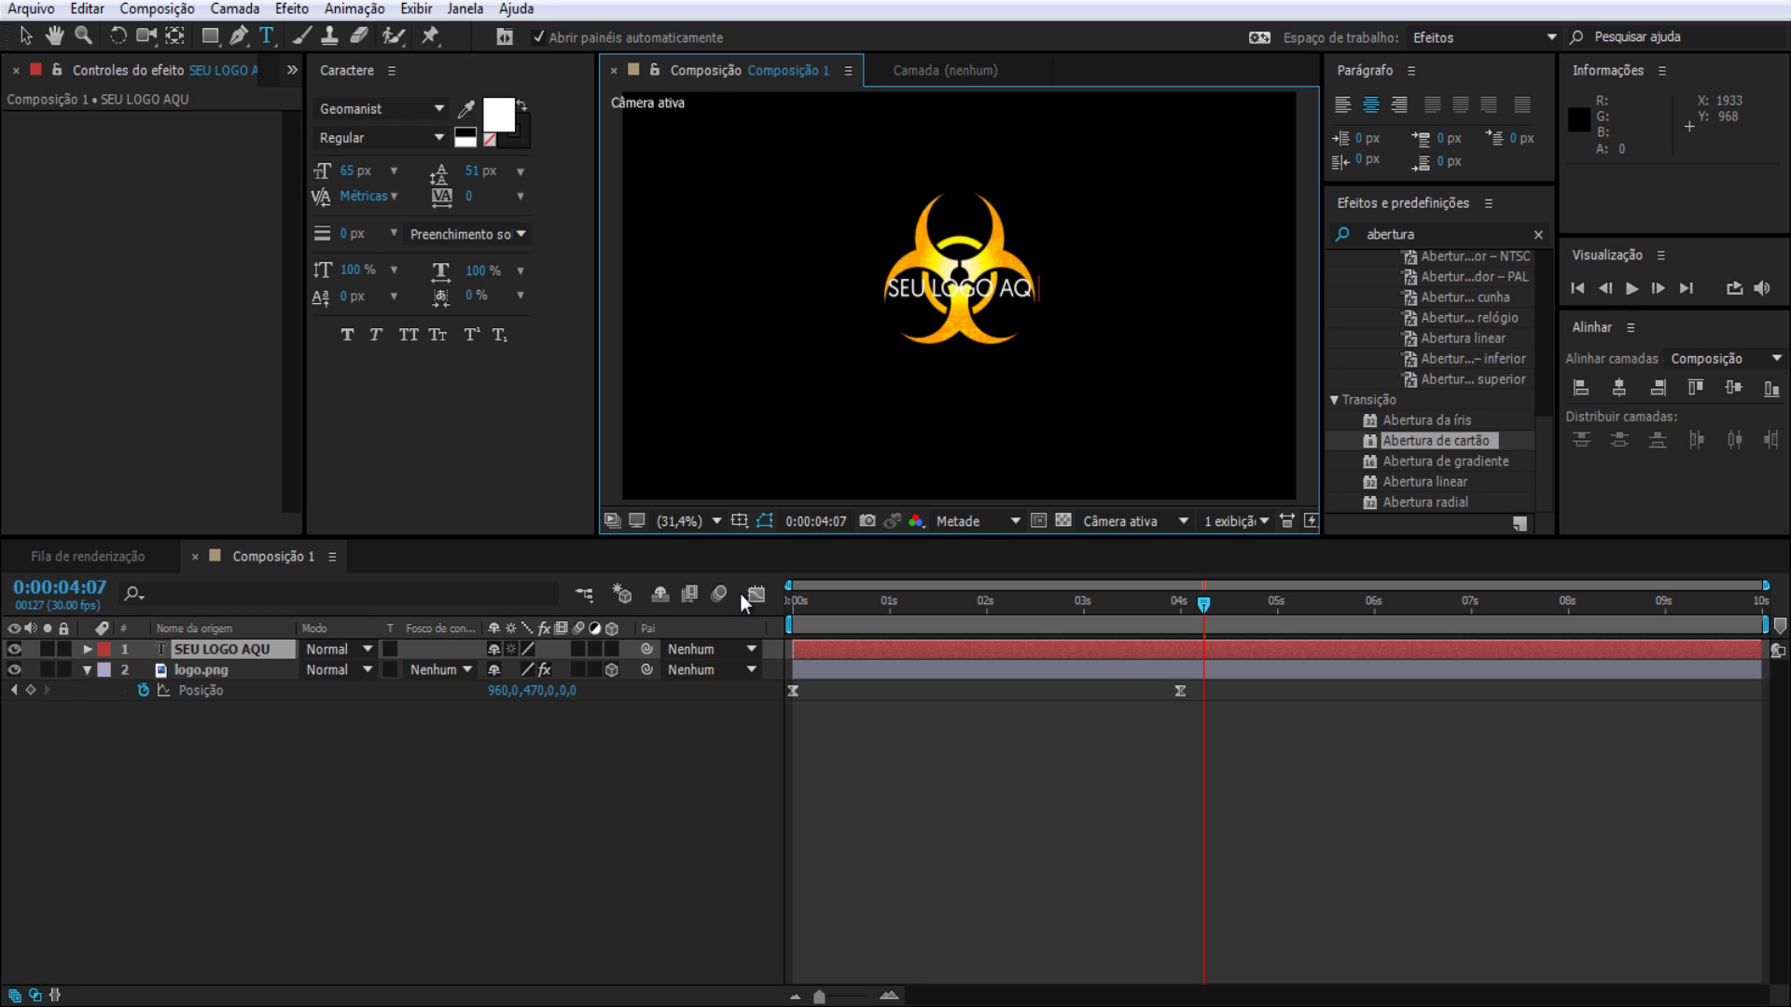
type("UI")
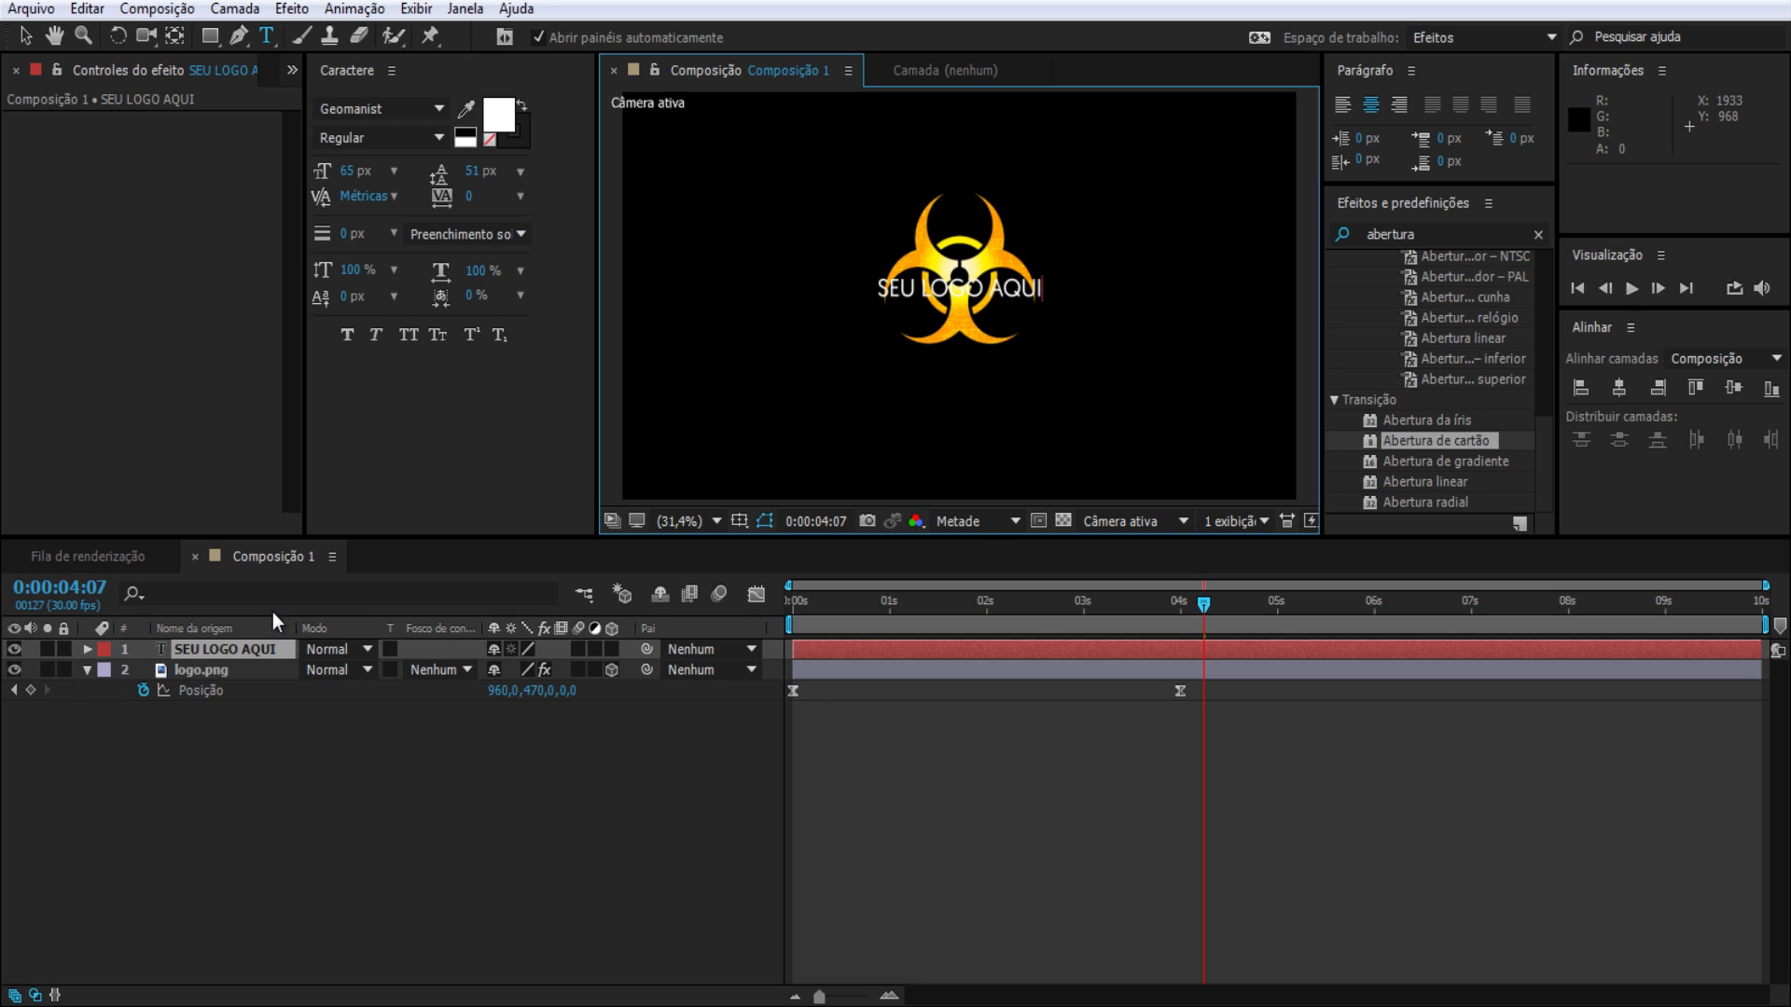
left_click(257, 650)
key("p")
left_click_drag(539, 670, 681, 766)
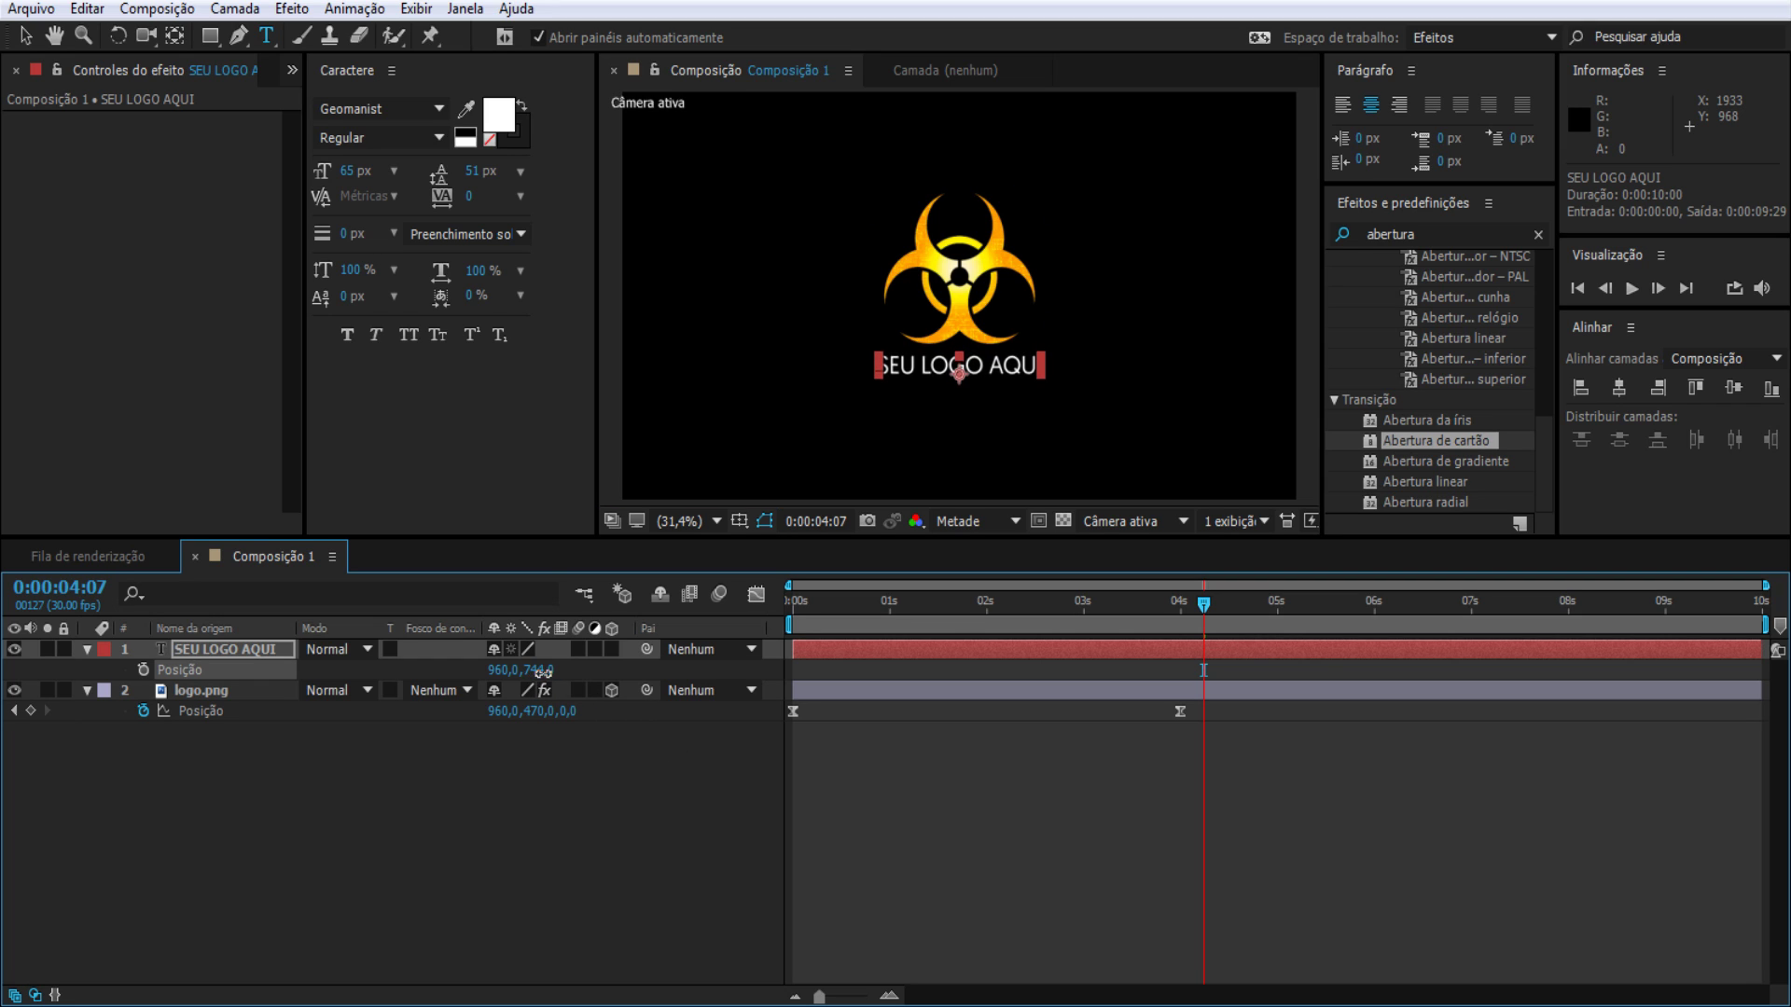
Step: Lower the SEU LOGO AQUI text layer's Posição Y to 769
left_click_drag(541, 671, 552, 674)
left_click(556, 907)
left_click(511, 856)
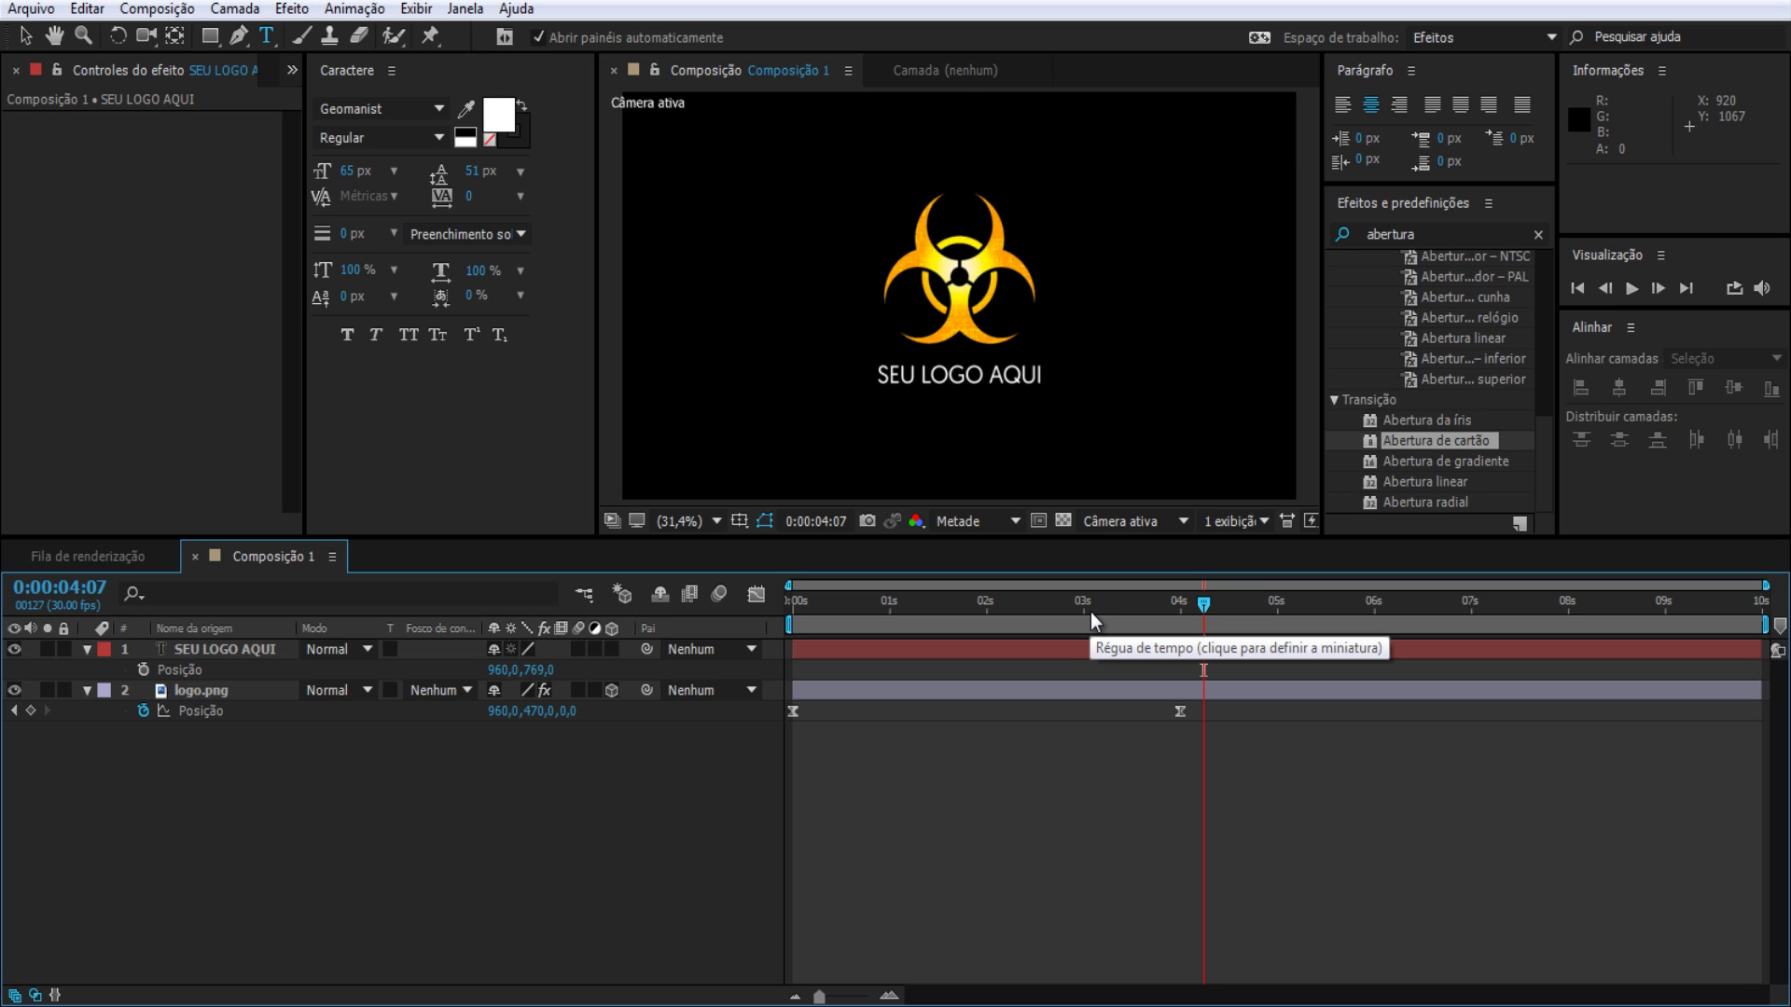
Step: Scrub through the logo's entrance to check the animation, then collapse logo.png's properties
left_click_drag(1091, 613, 1134, 620)
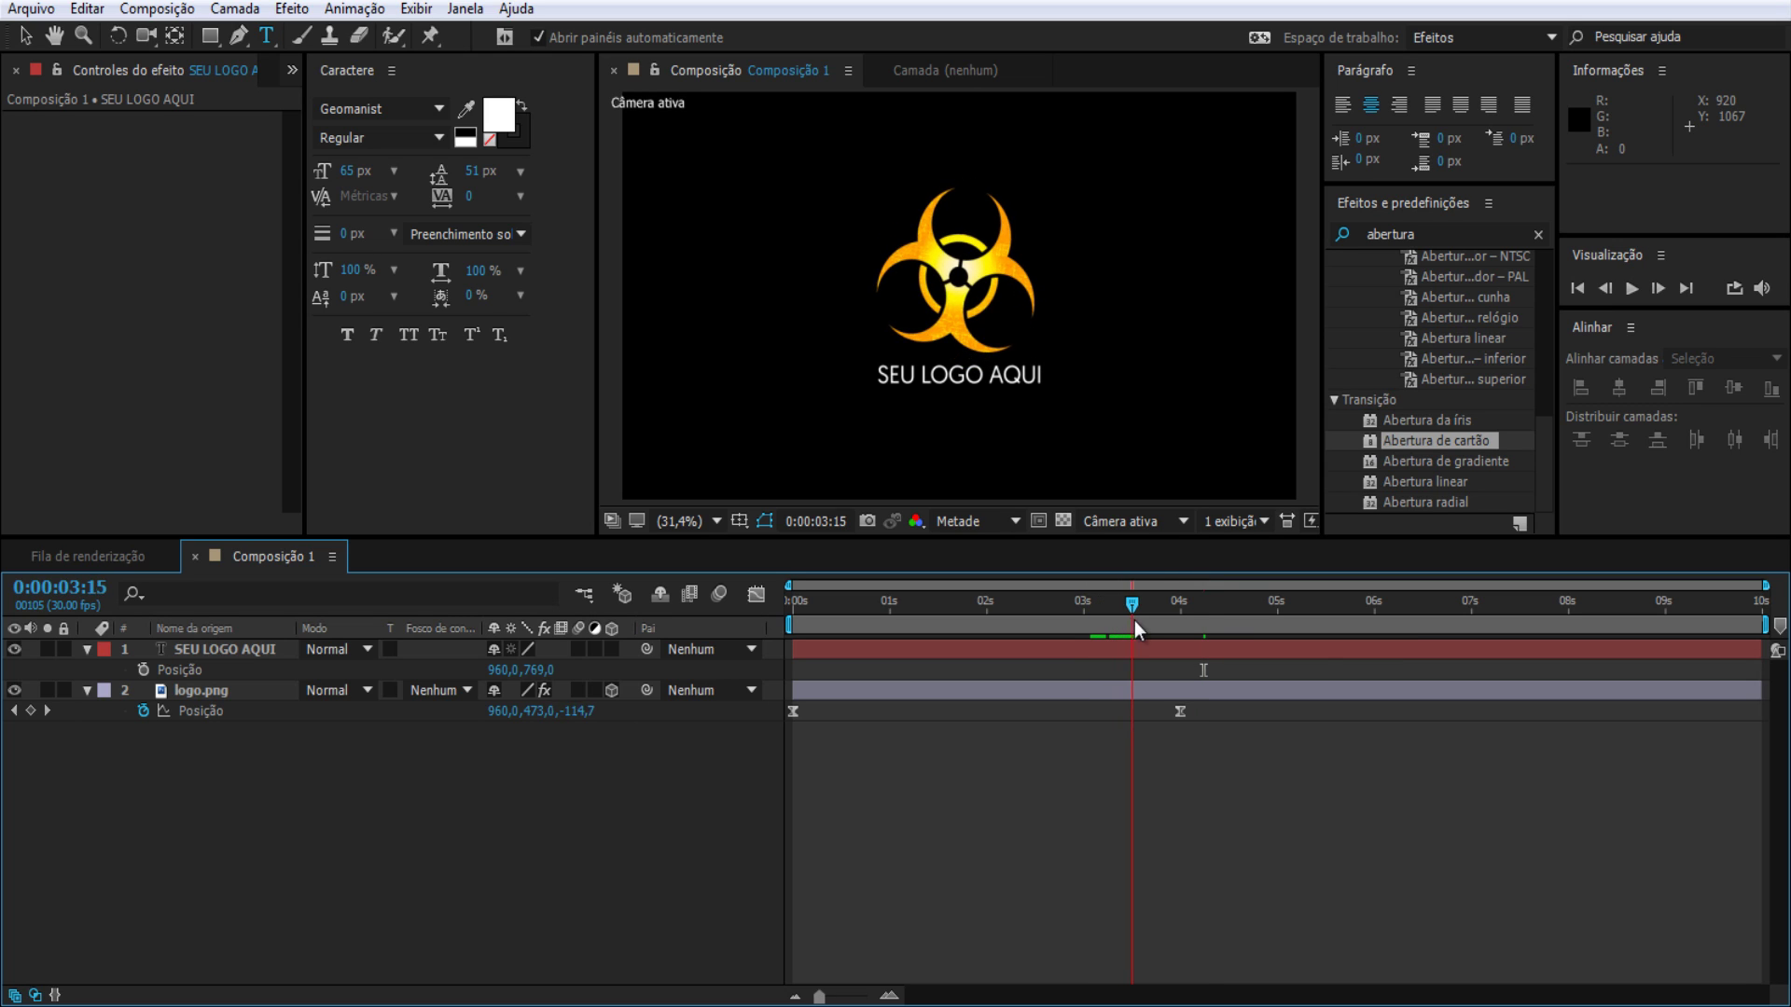
mouse_move(1134, 620)
left_mouse_down()
mouse_move(802, 624)
mouse_move(1181, 630)
left_mouse_up()
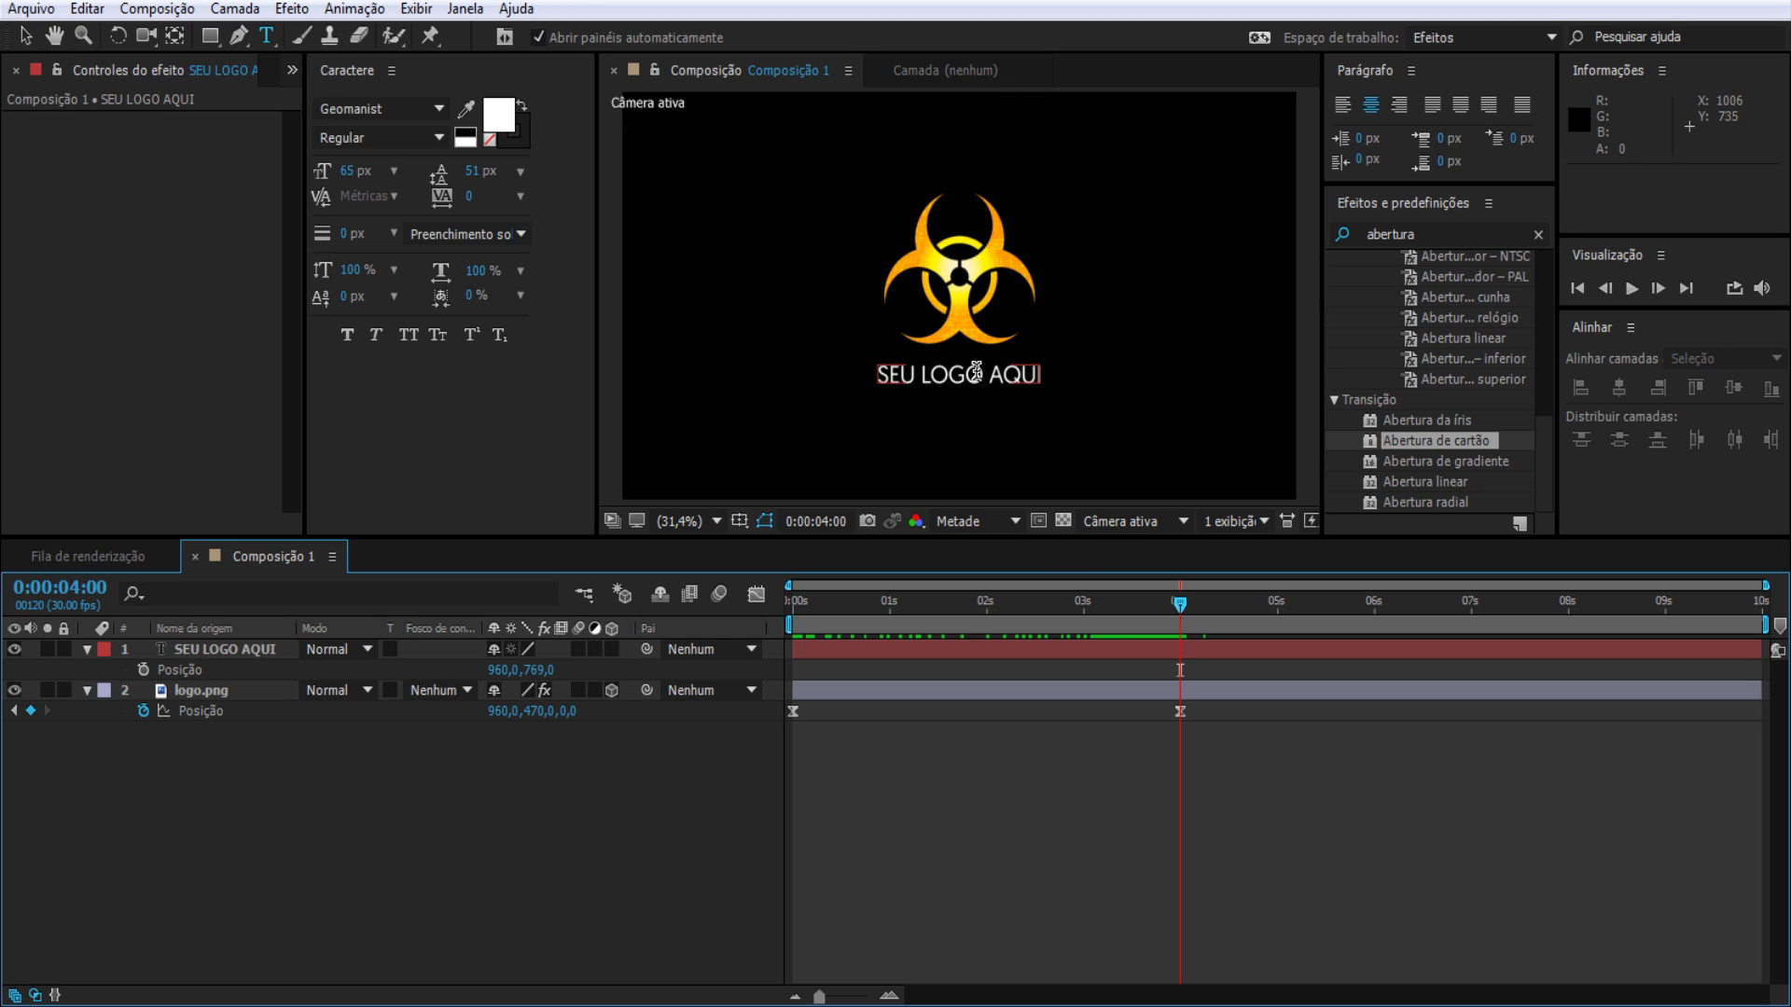
left_click(88, 691)
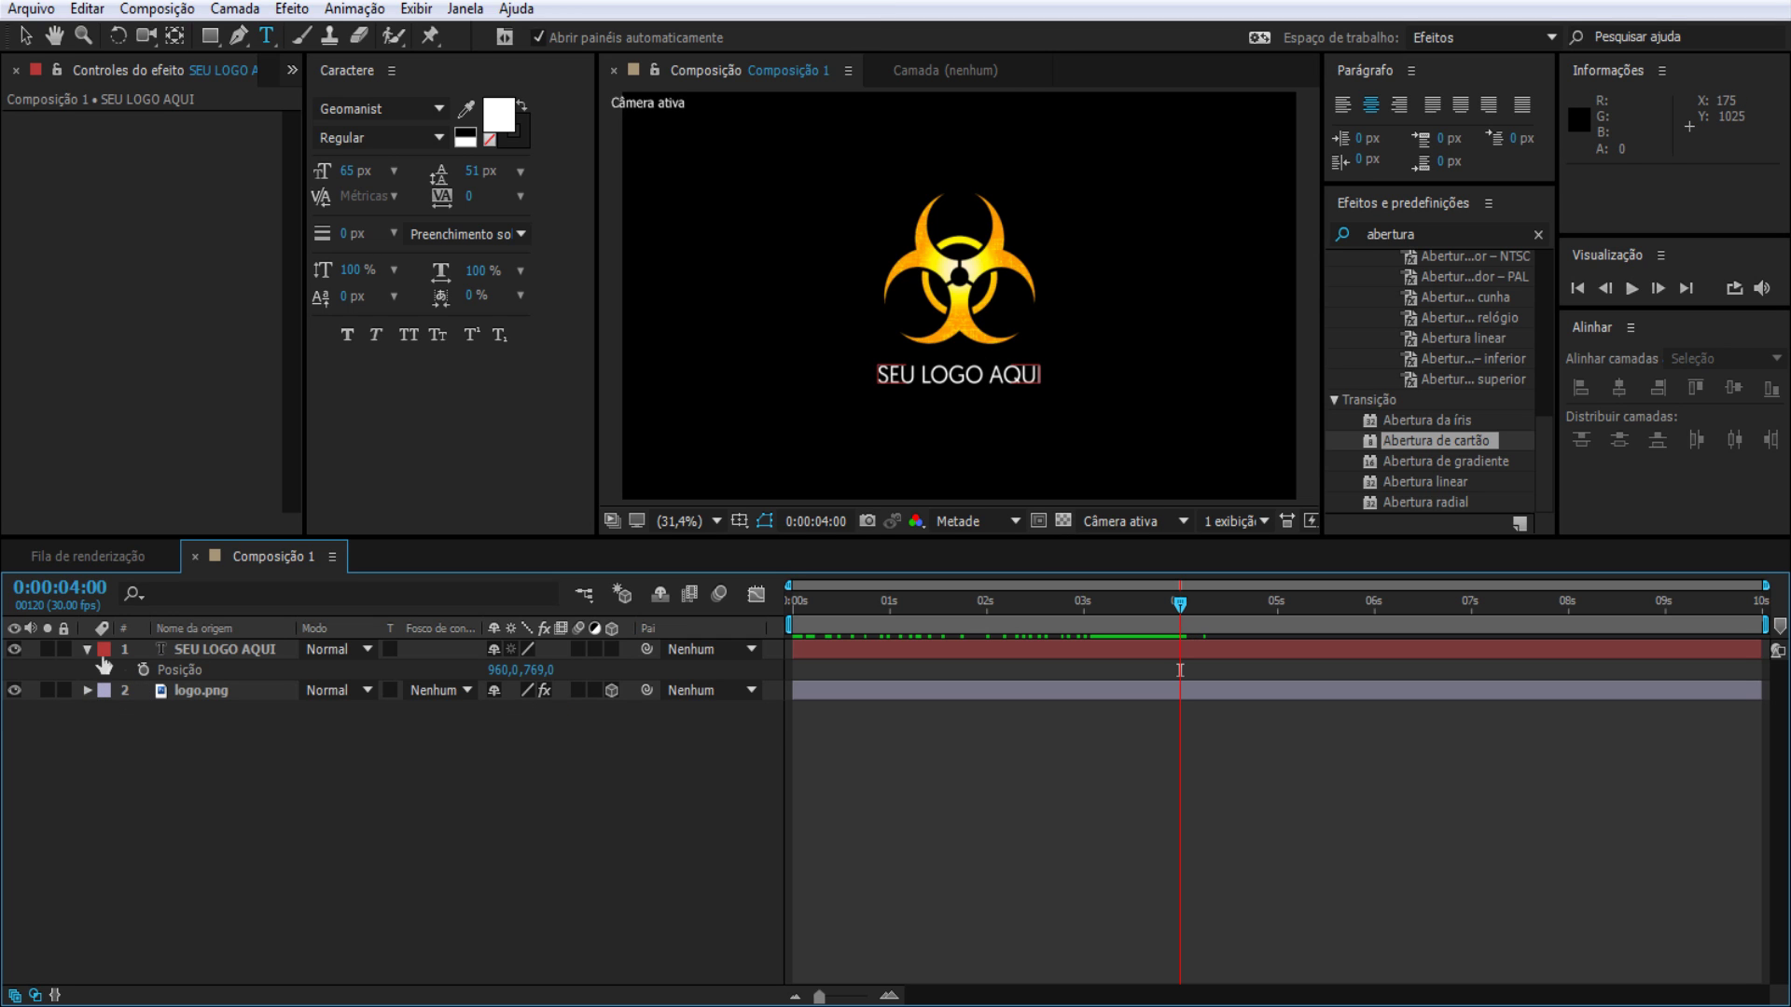
Step: Collapse the text layer's Position and search Effects & Presets for the Cascata Y preset
left_click(87, 651)
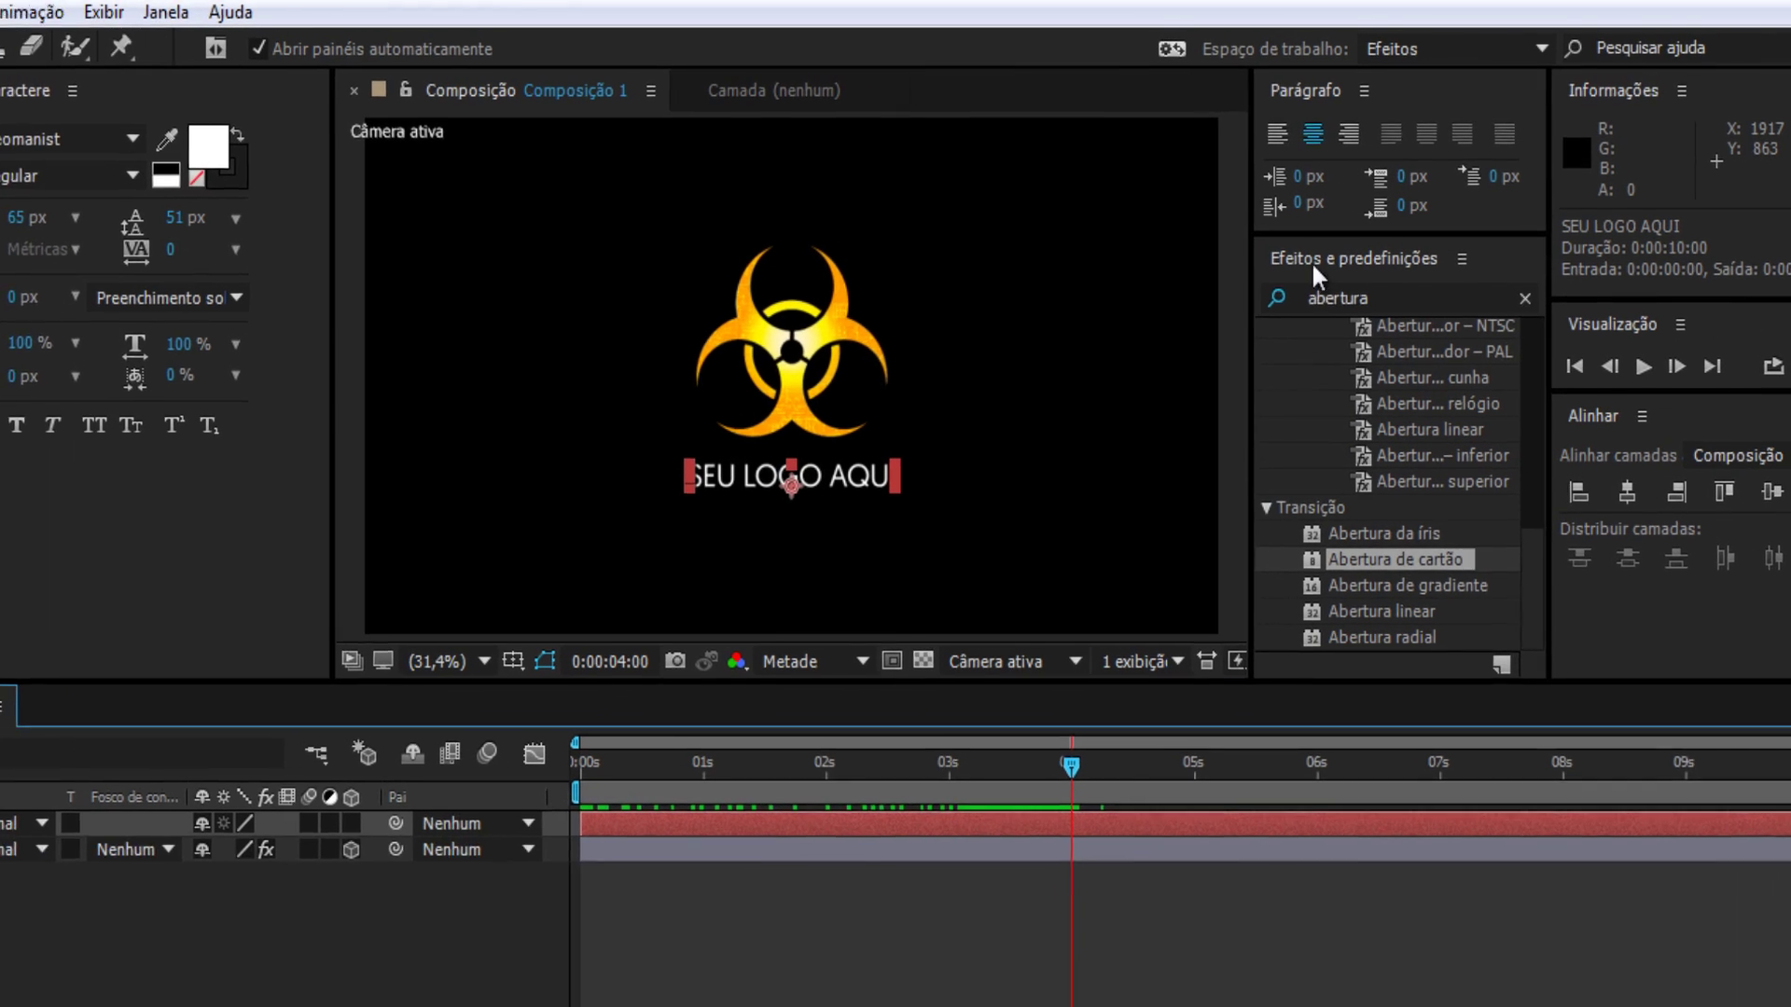
left_click(1417, 224)
double_click(1359, 301)
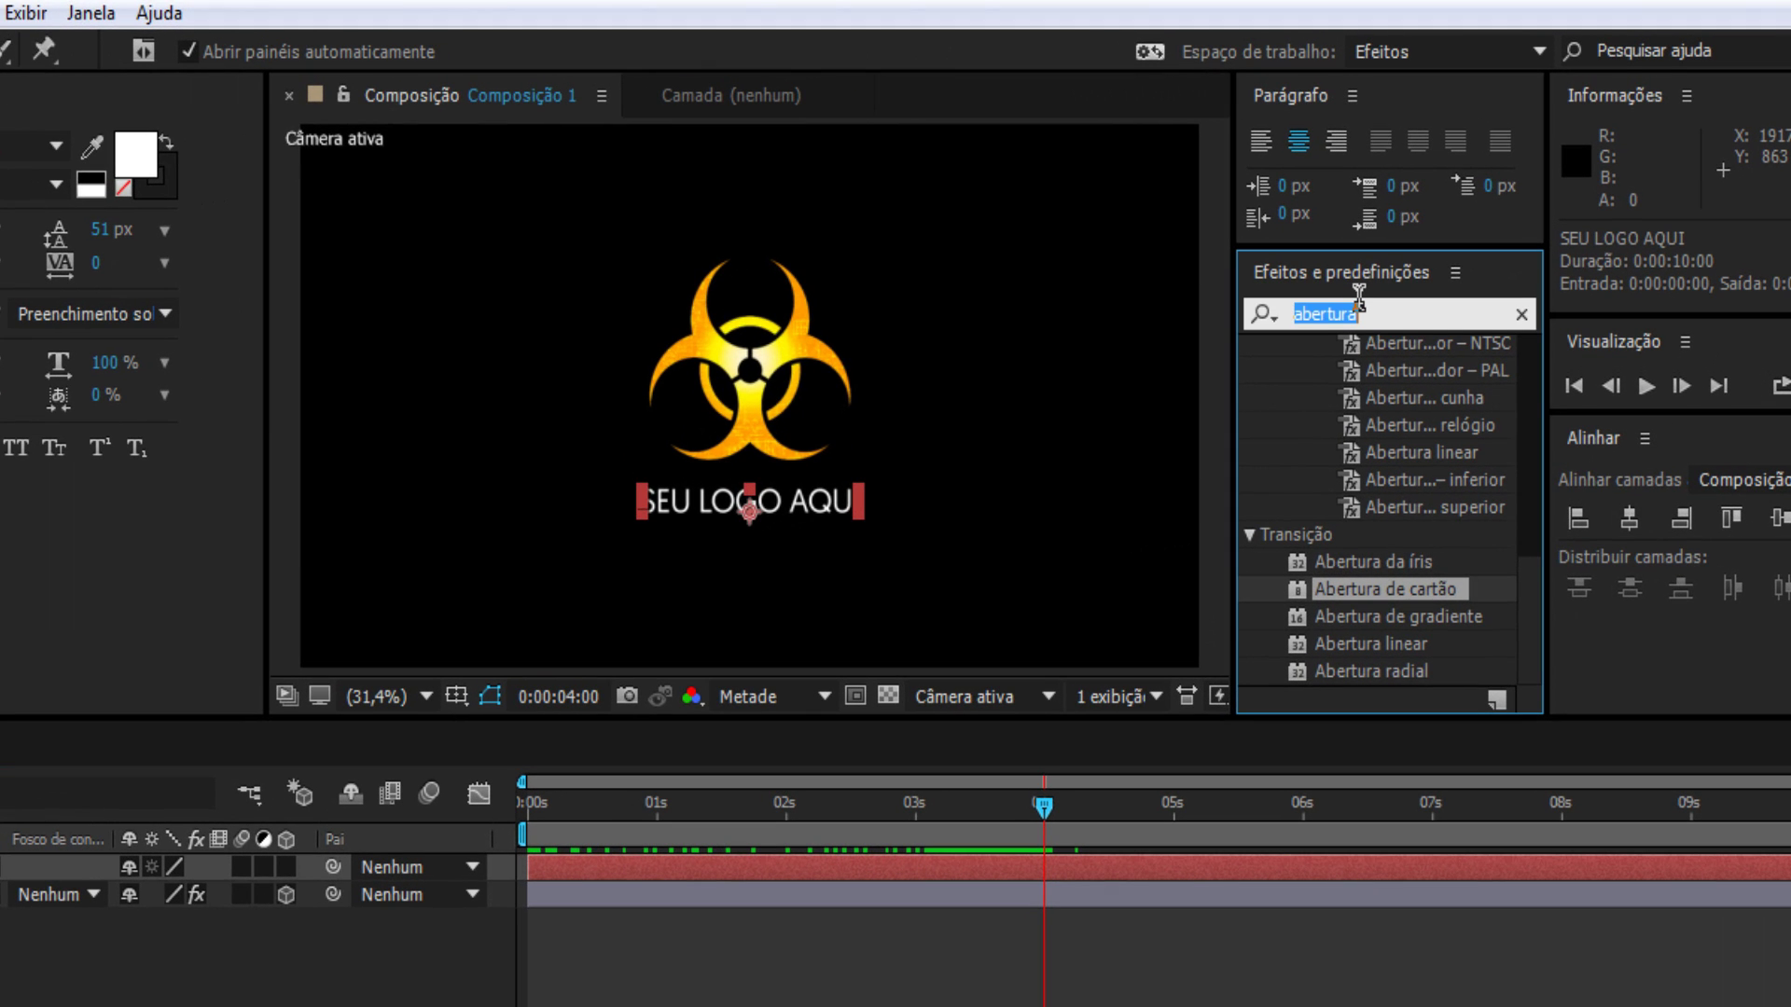
type("cas")
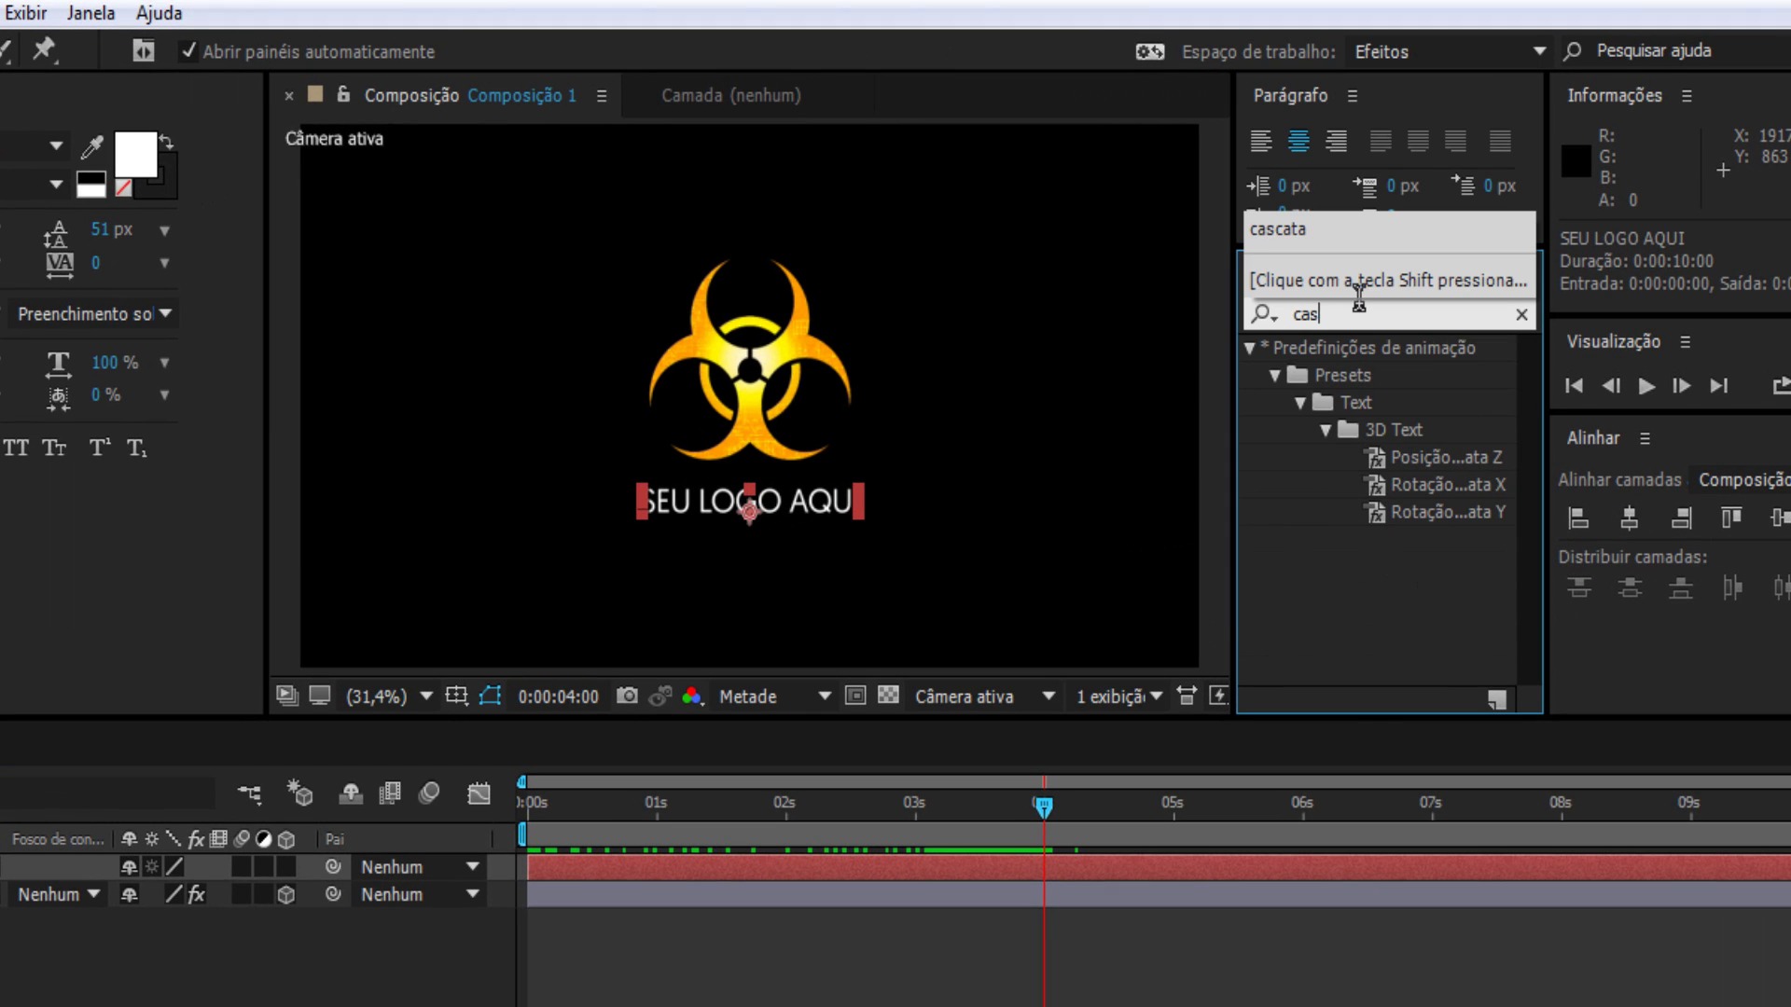
type("cata y")
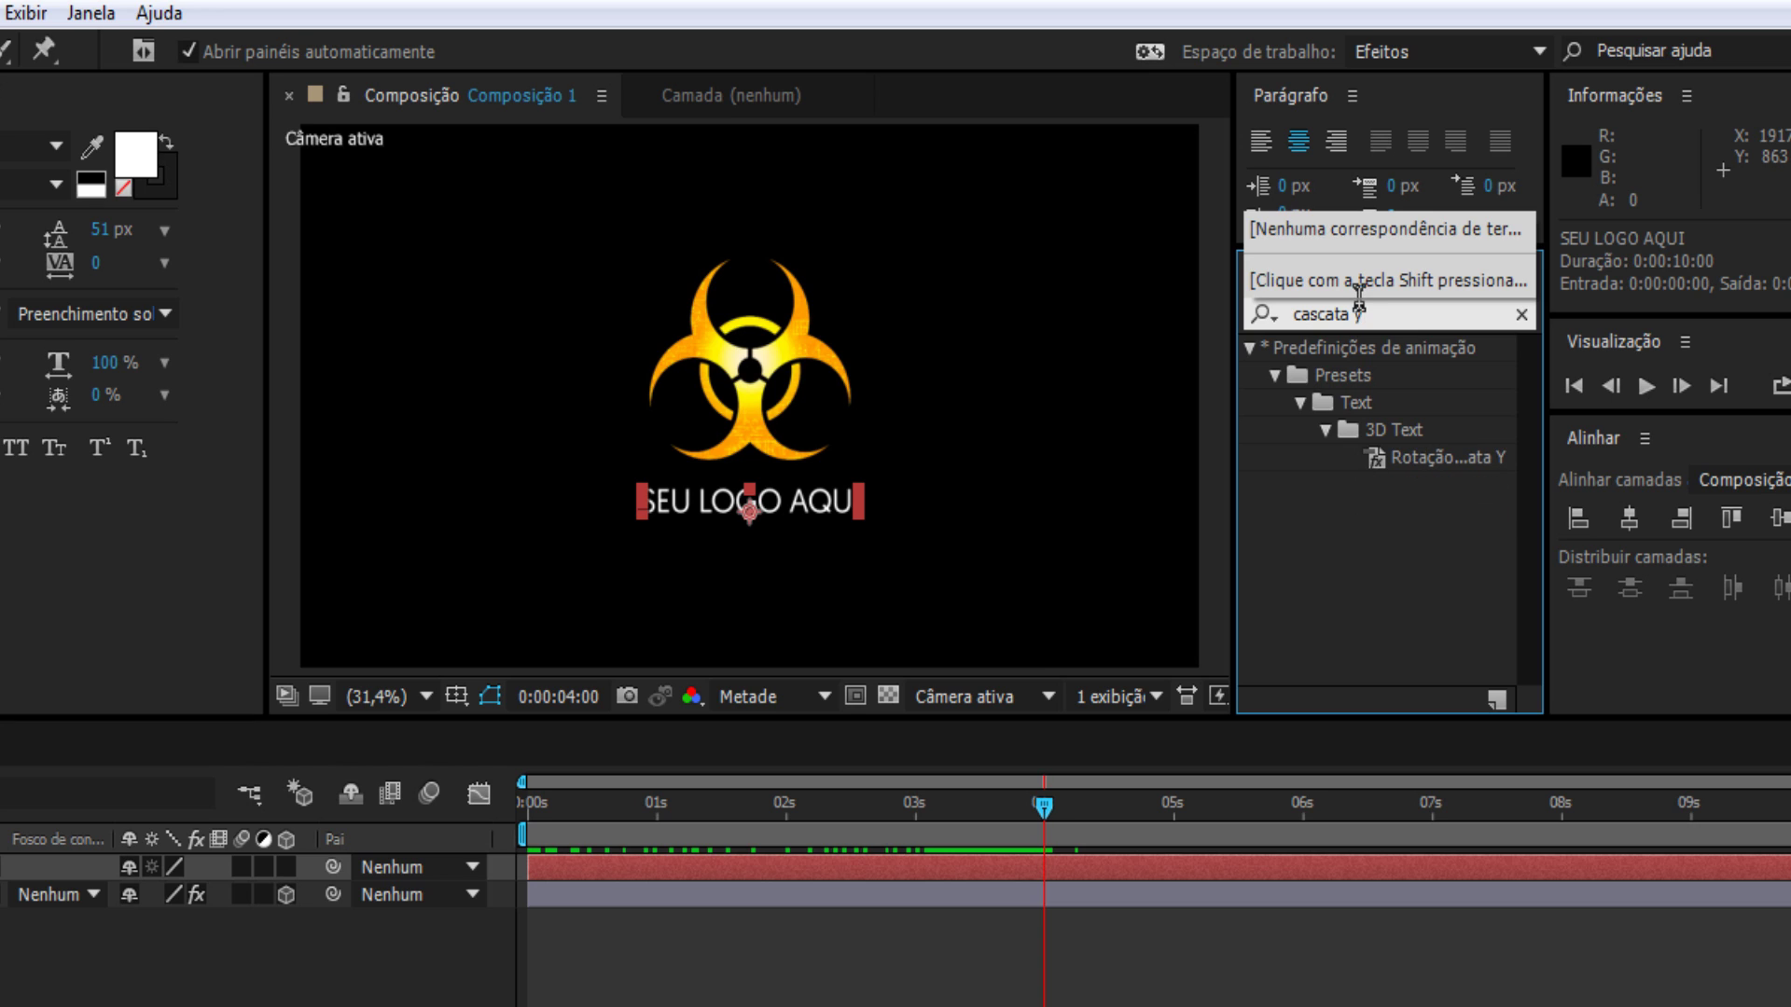
left_click_drag(1237, 455, 1072, 455)
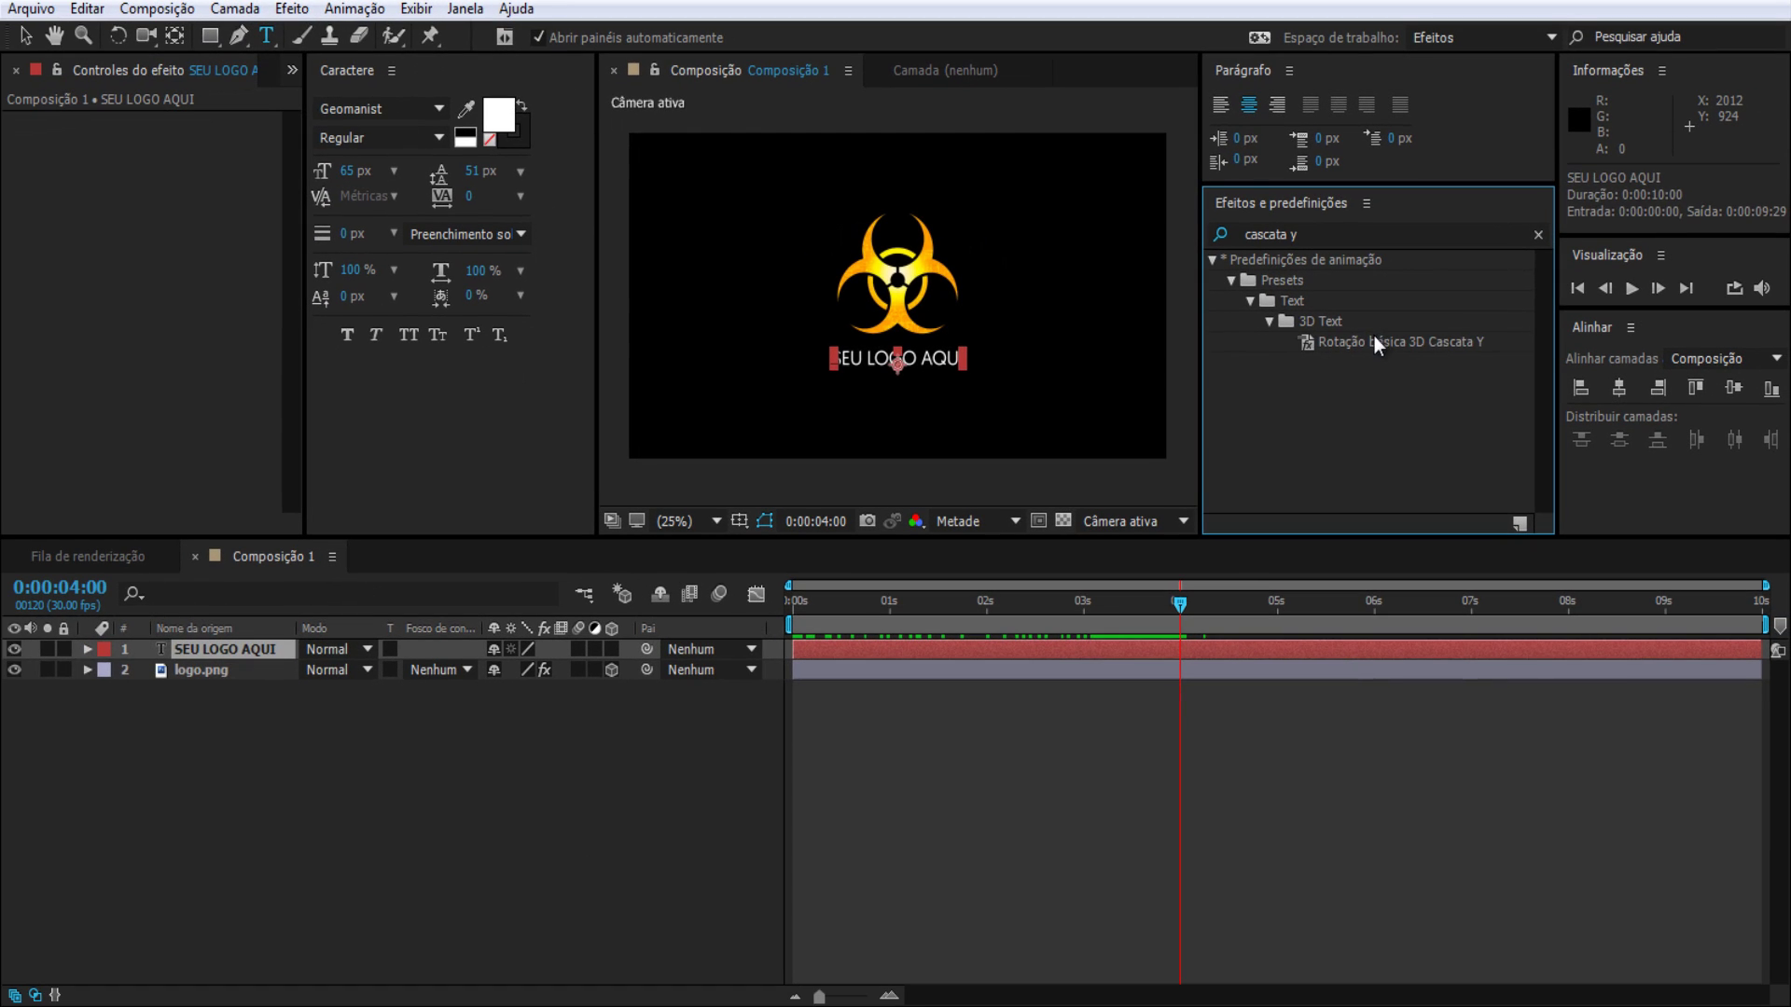
Step: Apply Rotação básica 3D Cascata Y to SEU LOGO AQUI and preview from the start
left_click_drag(1348, 378, 60, 730)
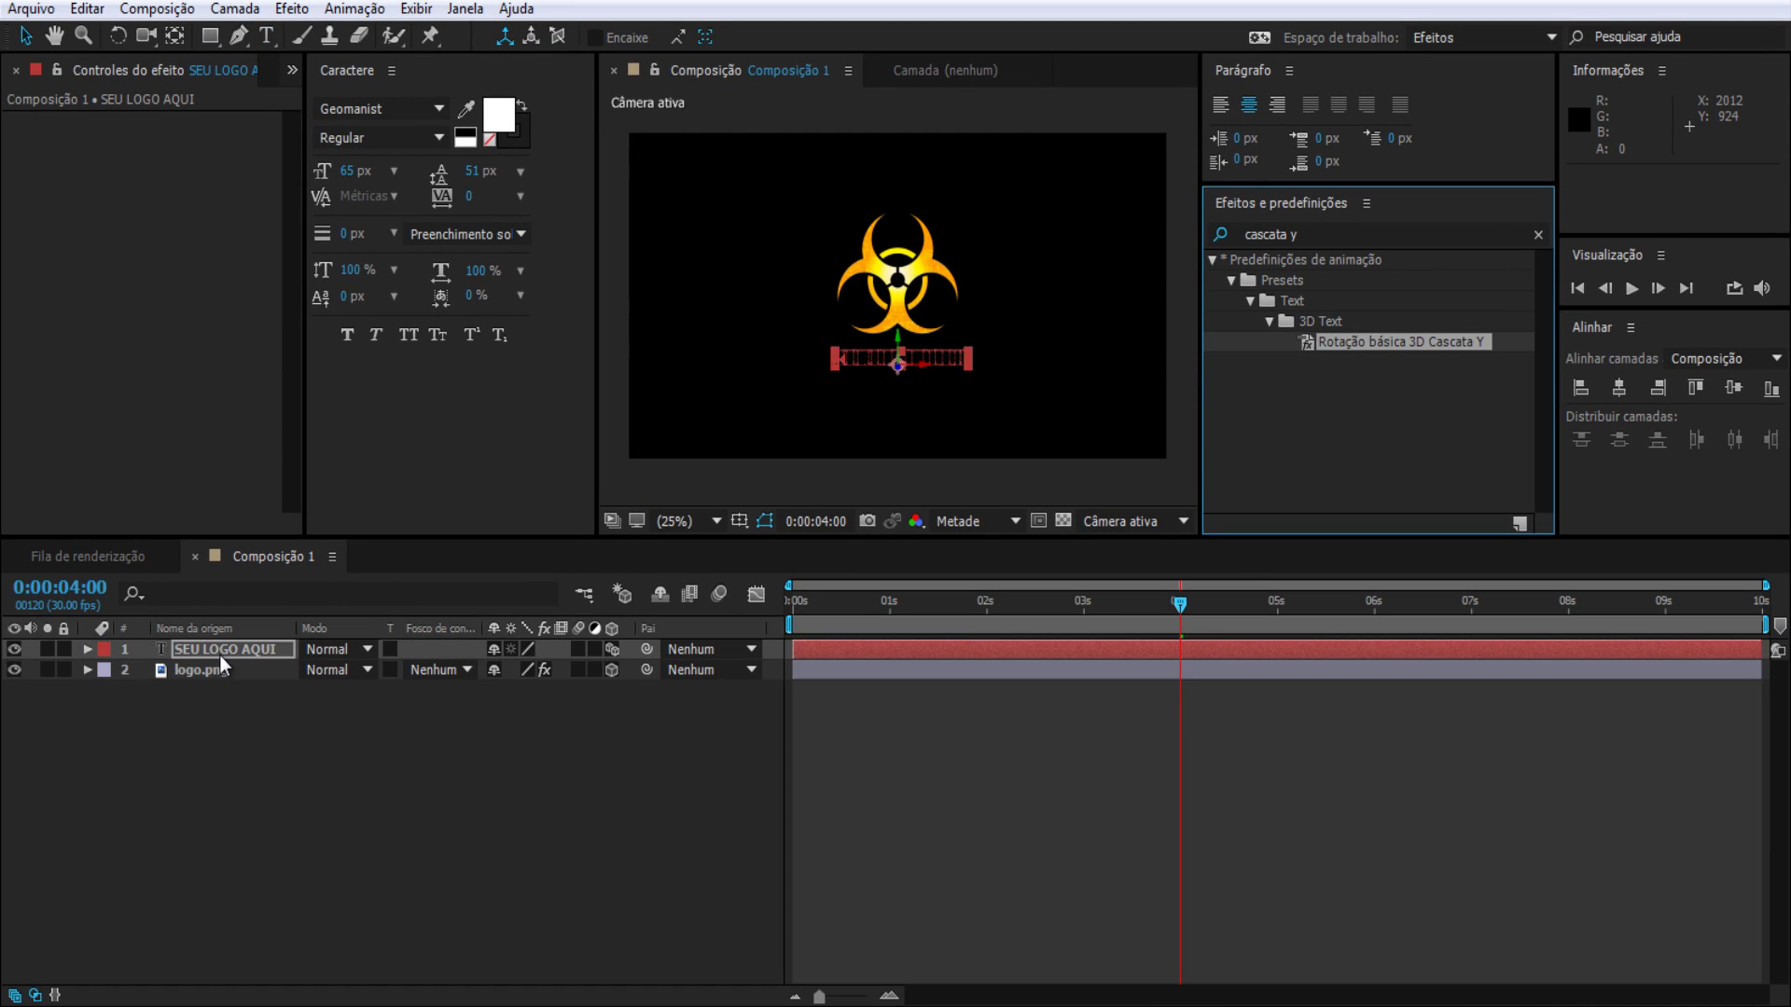
left_click_drag(1202, 289, 1309, 306)
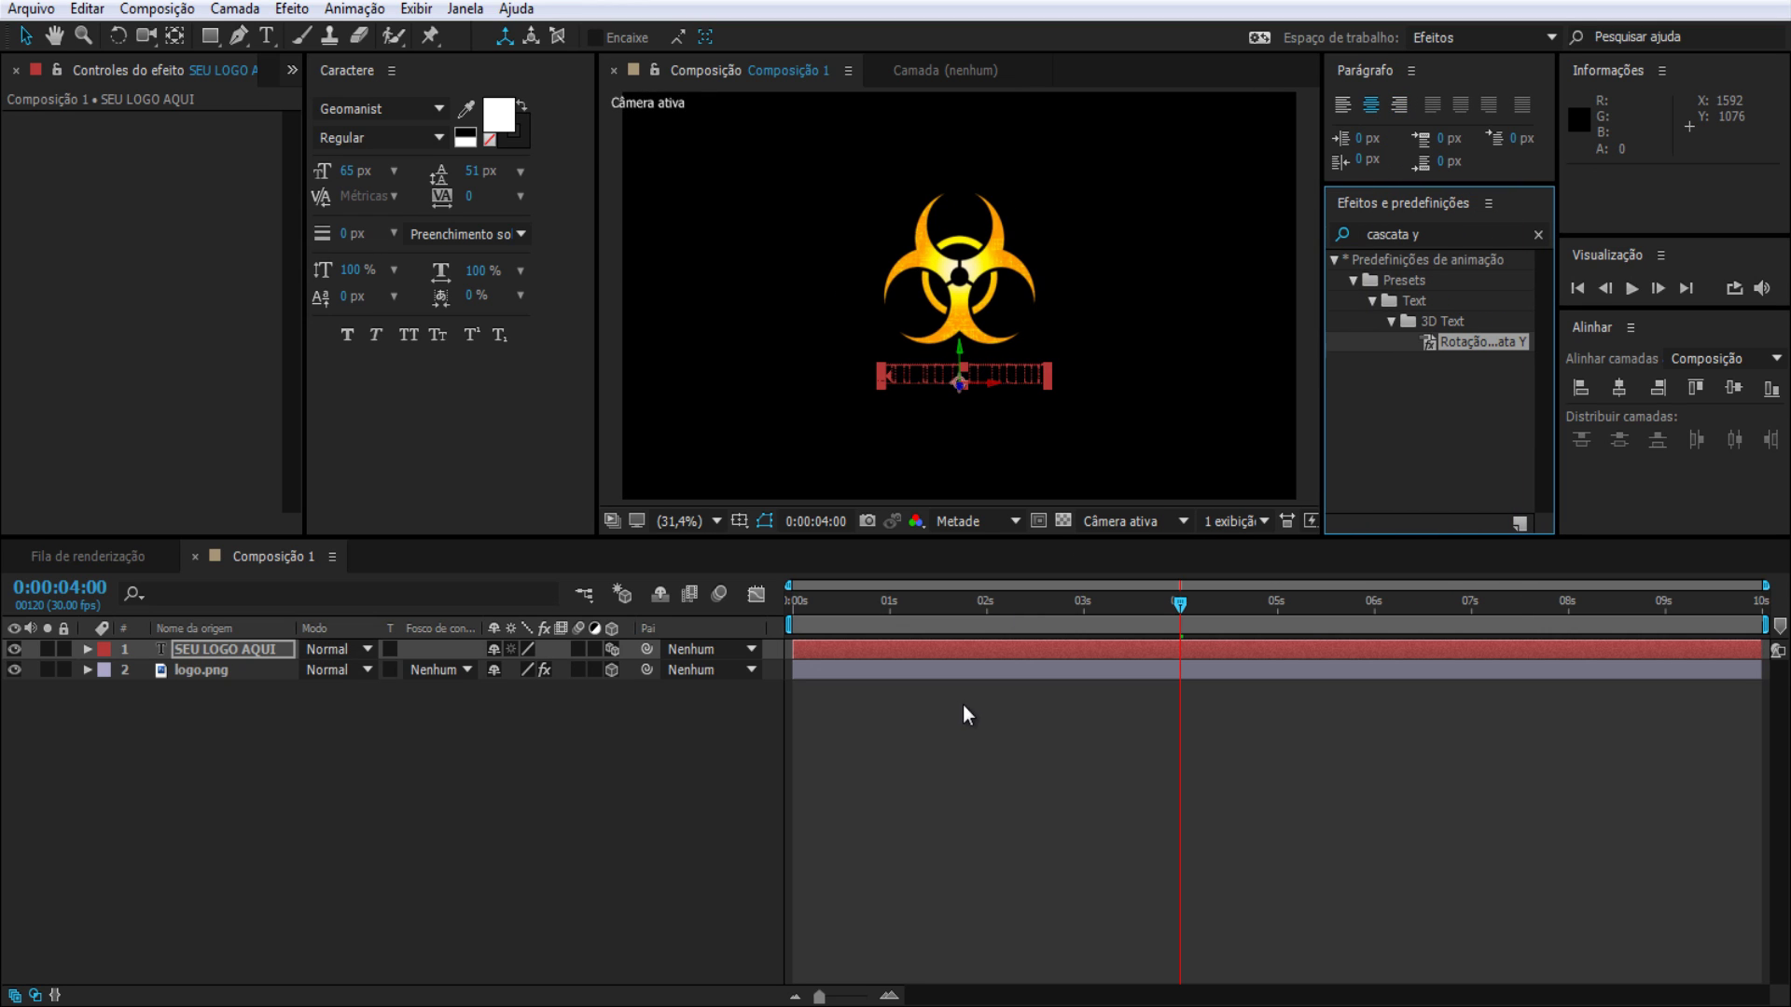
left_click_drag(911, 602, 792, 602)
left_click(1628, 289)
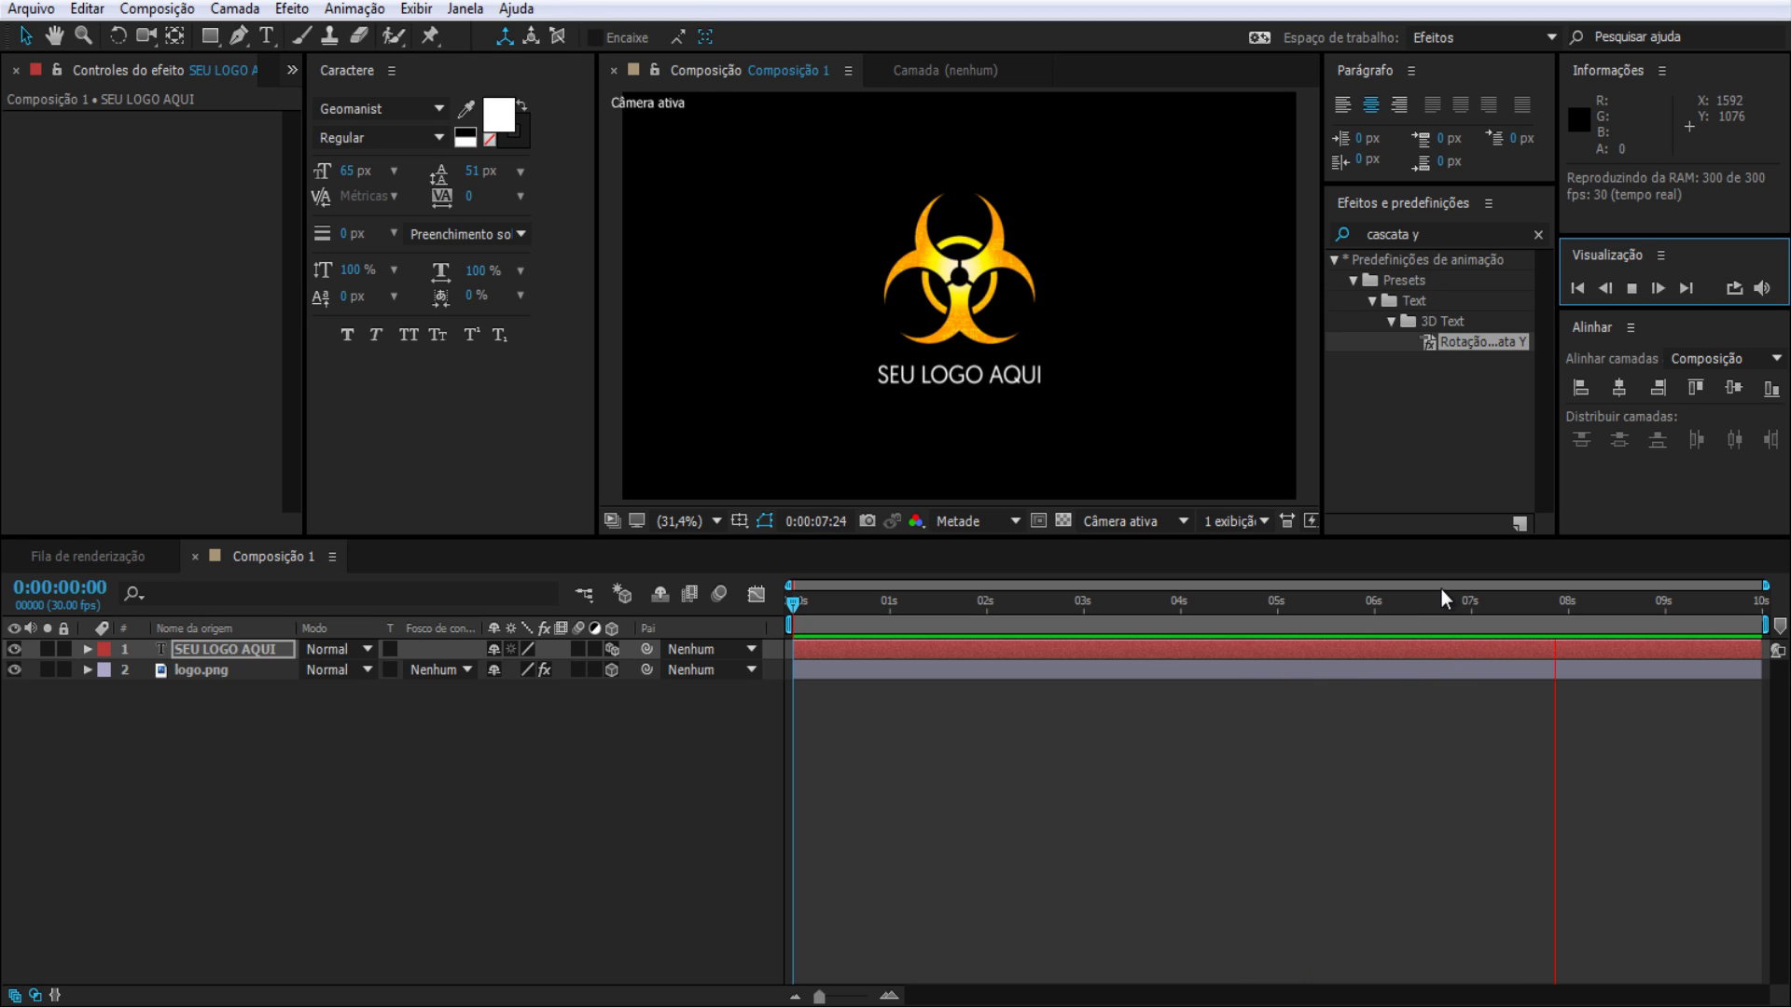
Step: Easy-ease the text's two Deslocamento keyframes at 4 s and 6 s, then scrub ahead to review
left_click(944, 612)
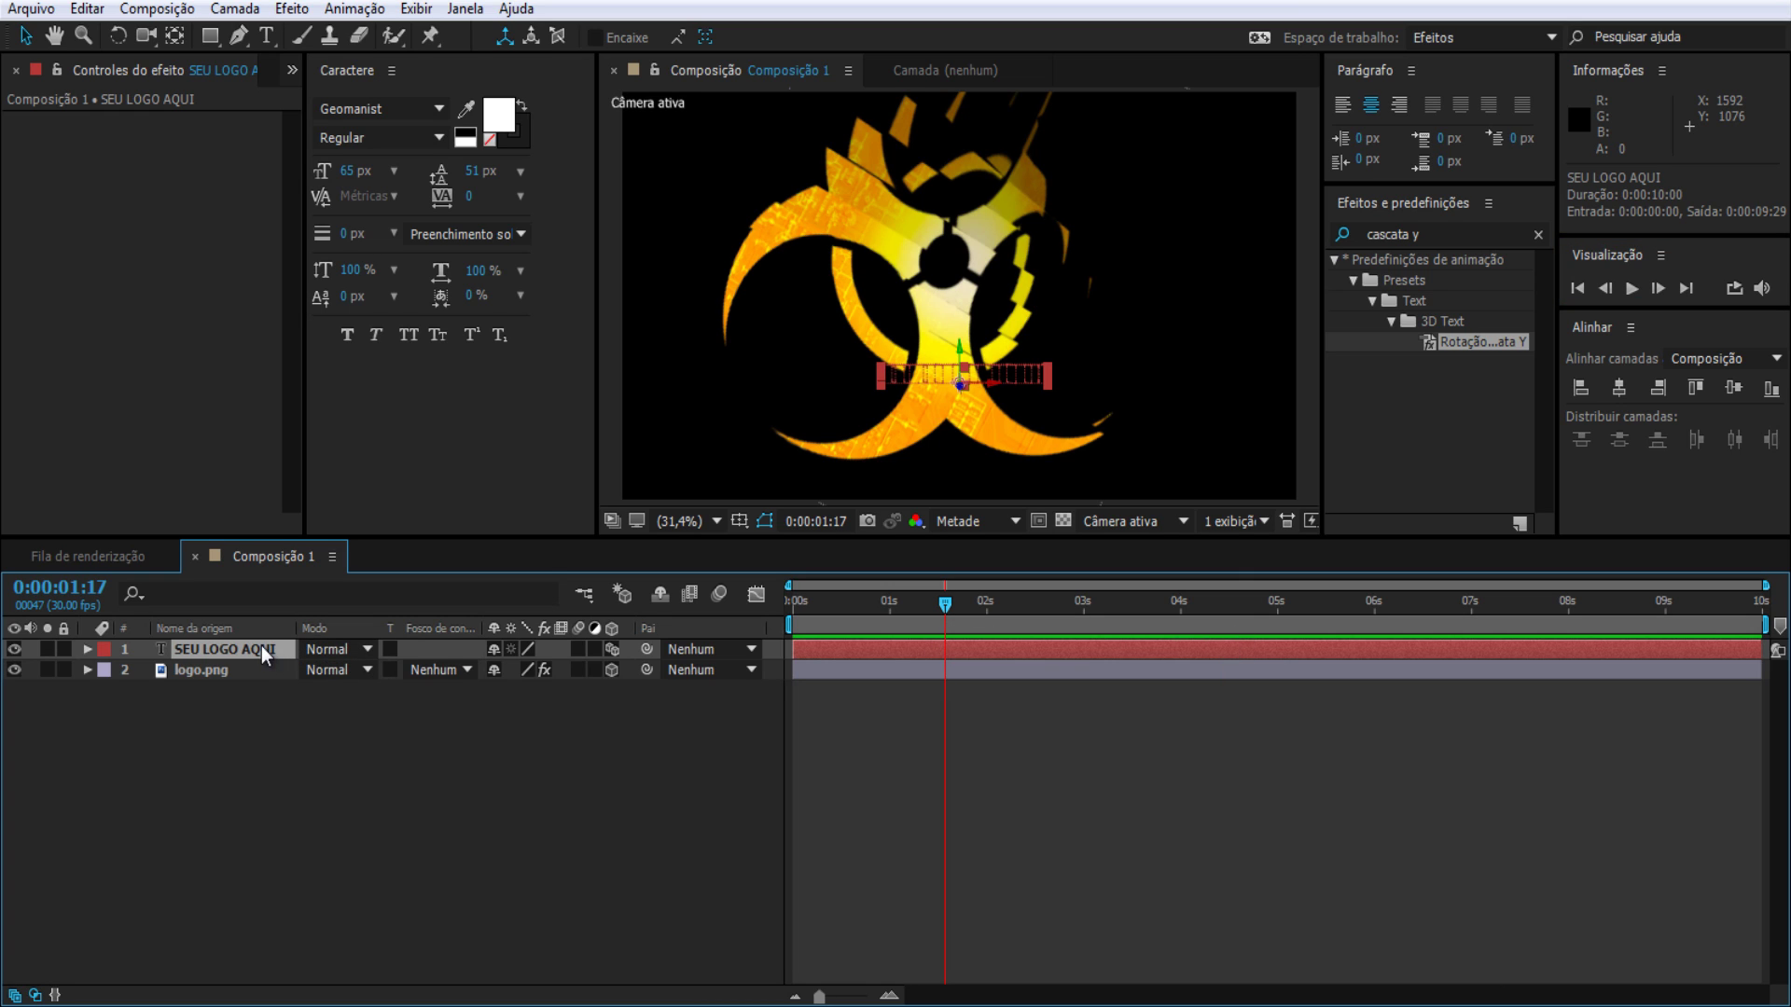
key("u")
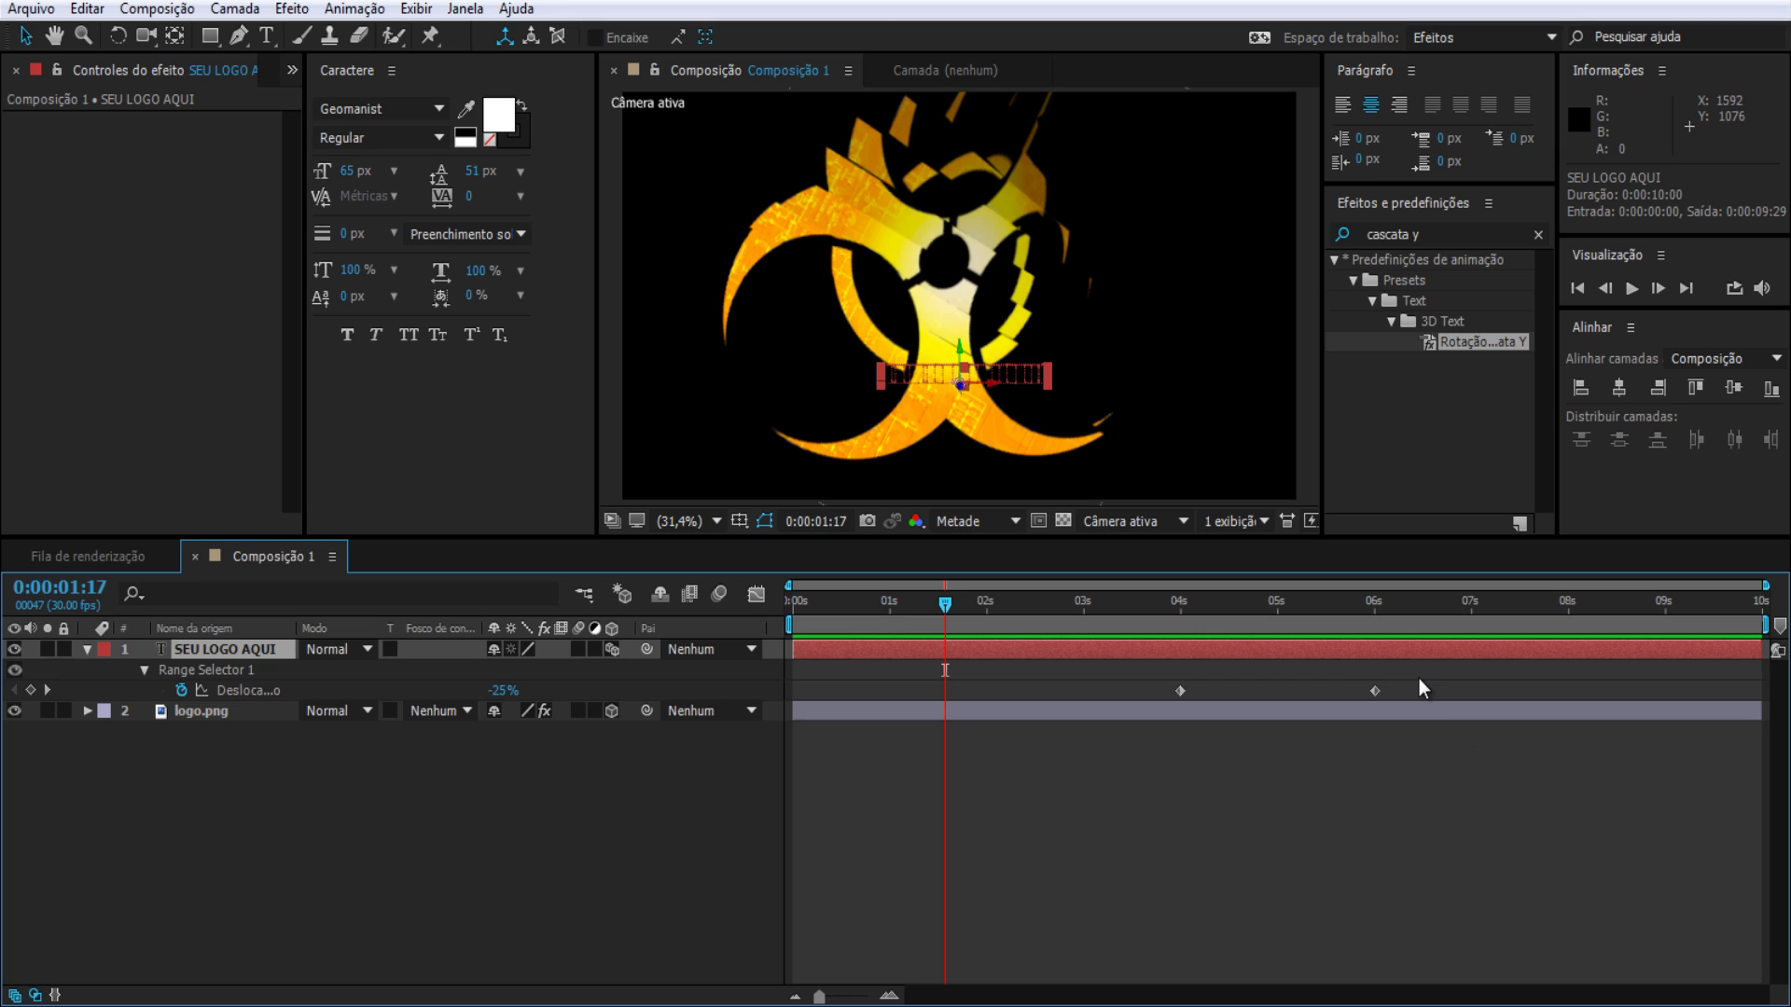
left_click_drag(1419, 679, 1111, 753)
key("F9")
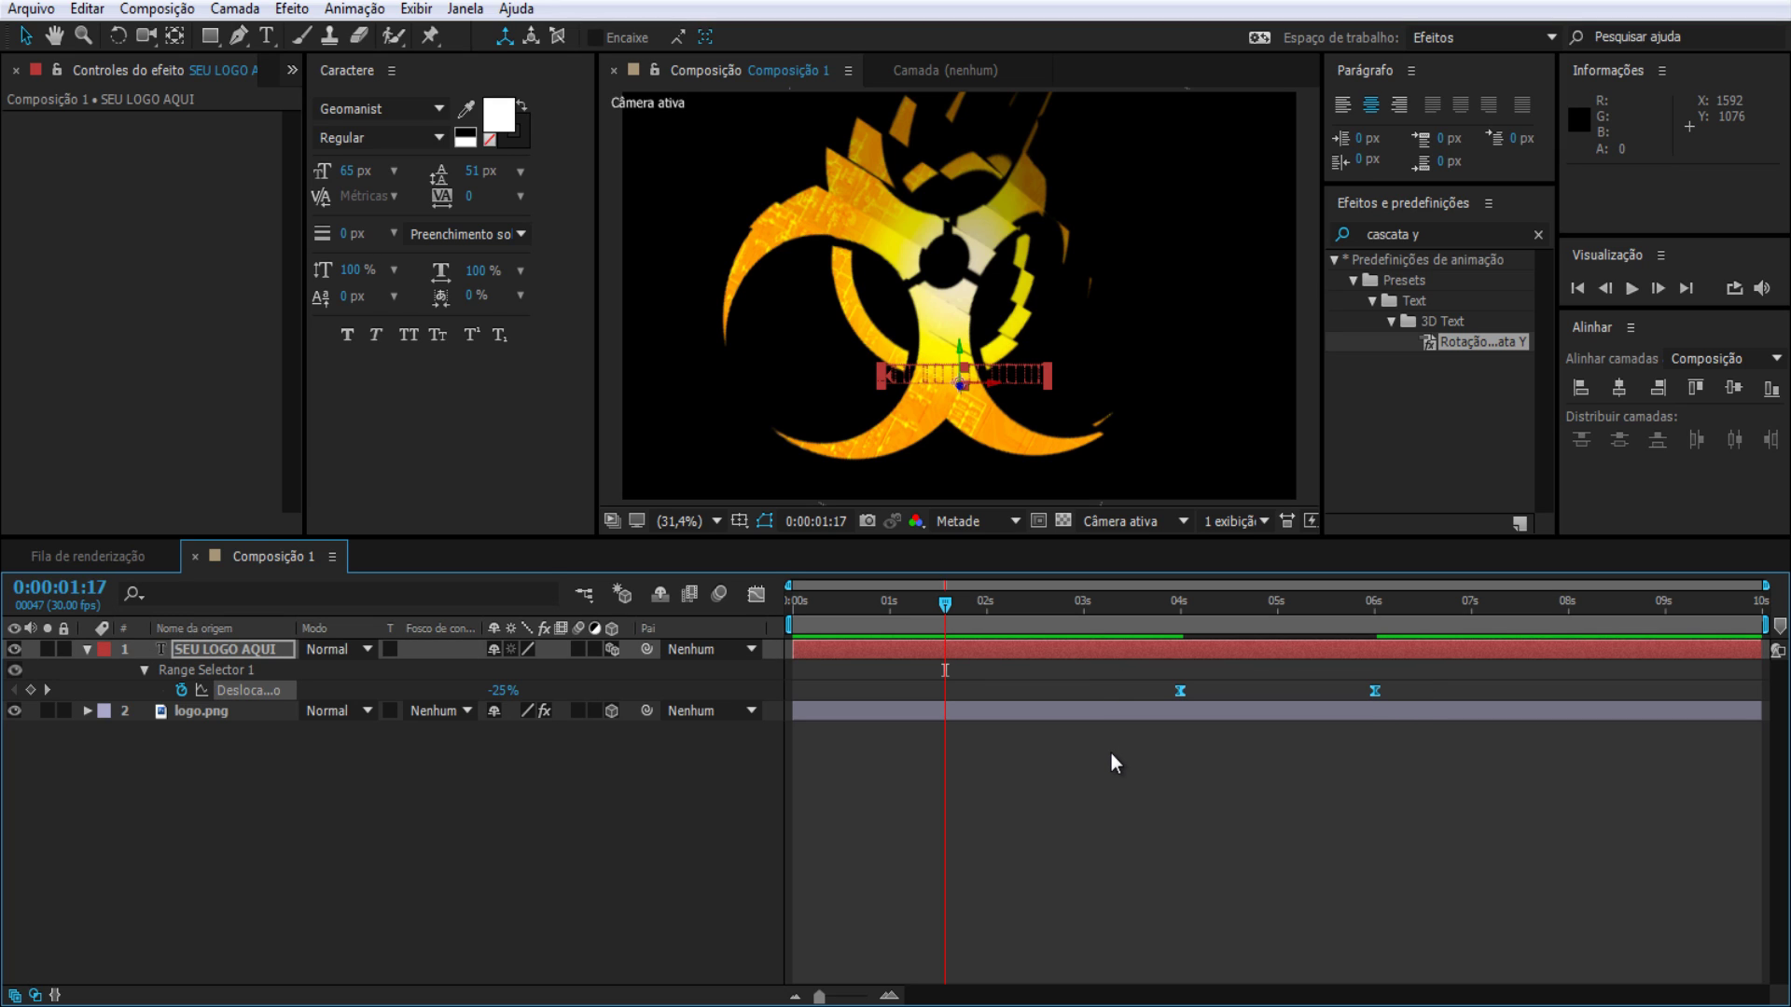
key("u")
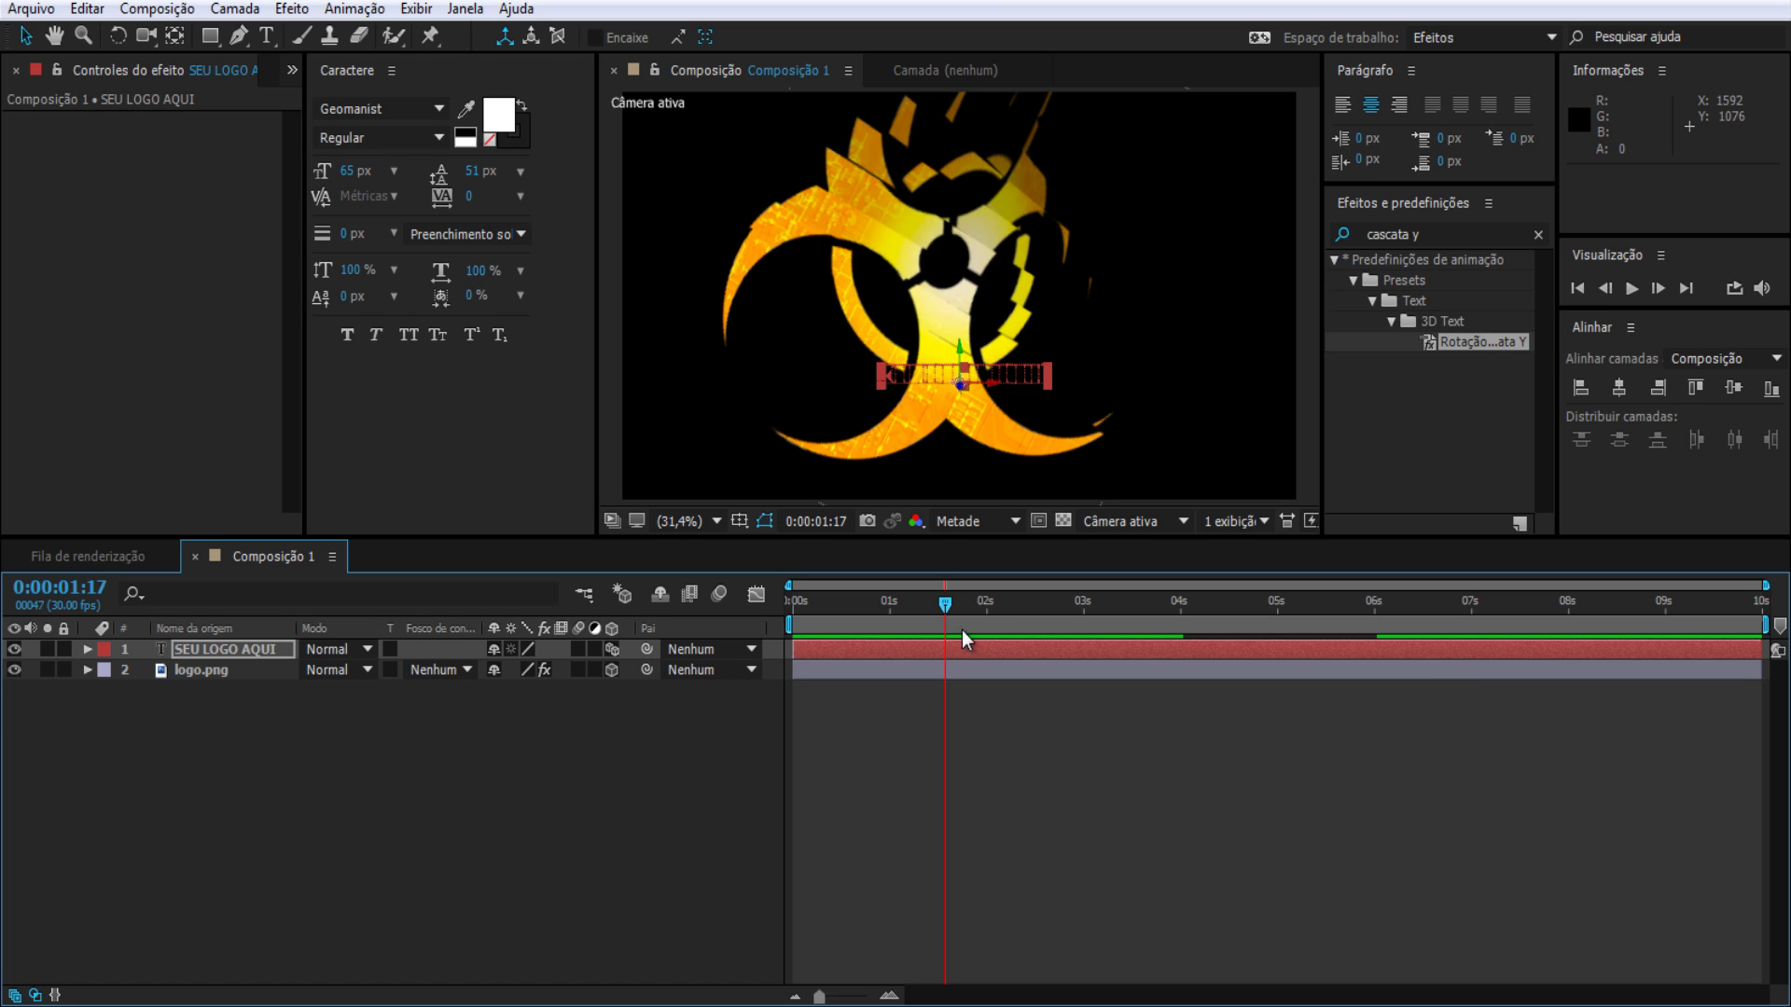
left_click_drag(962, 631, 1362, 622)
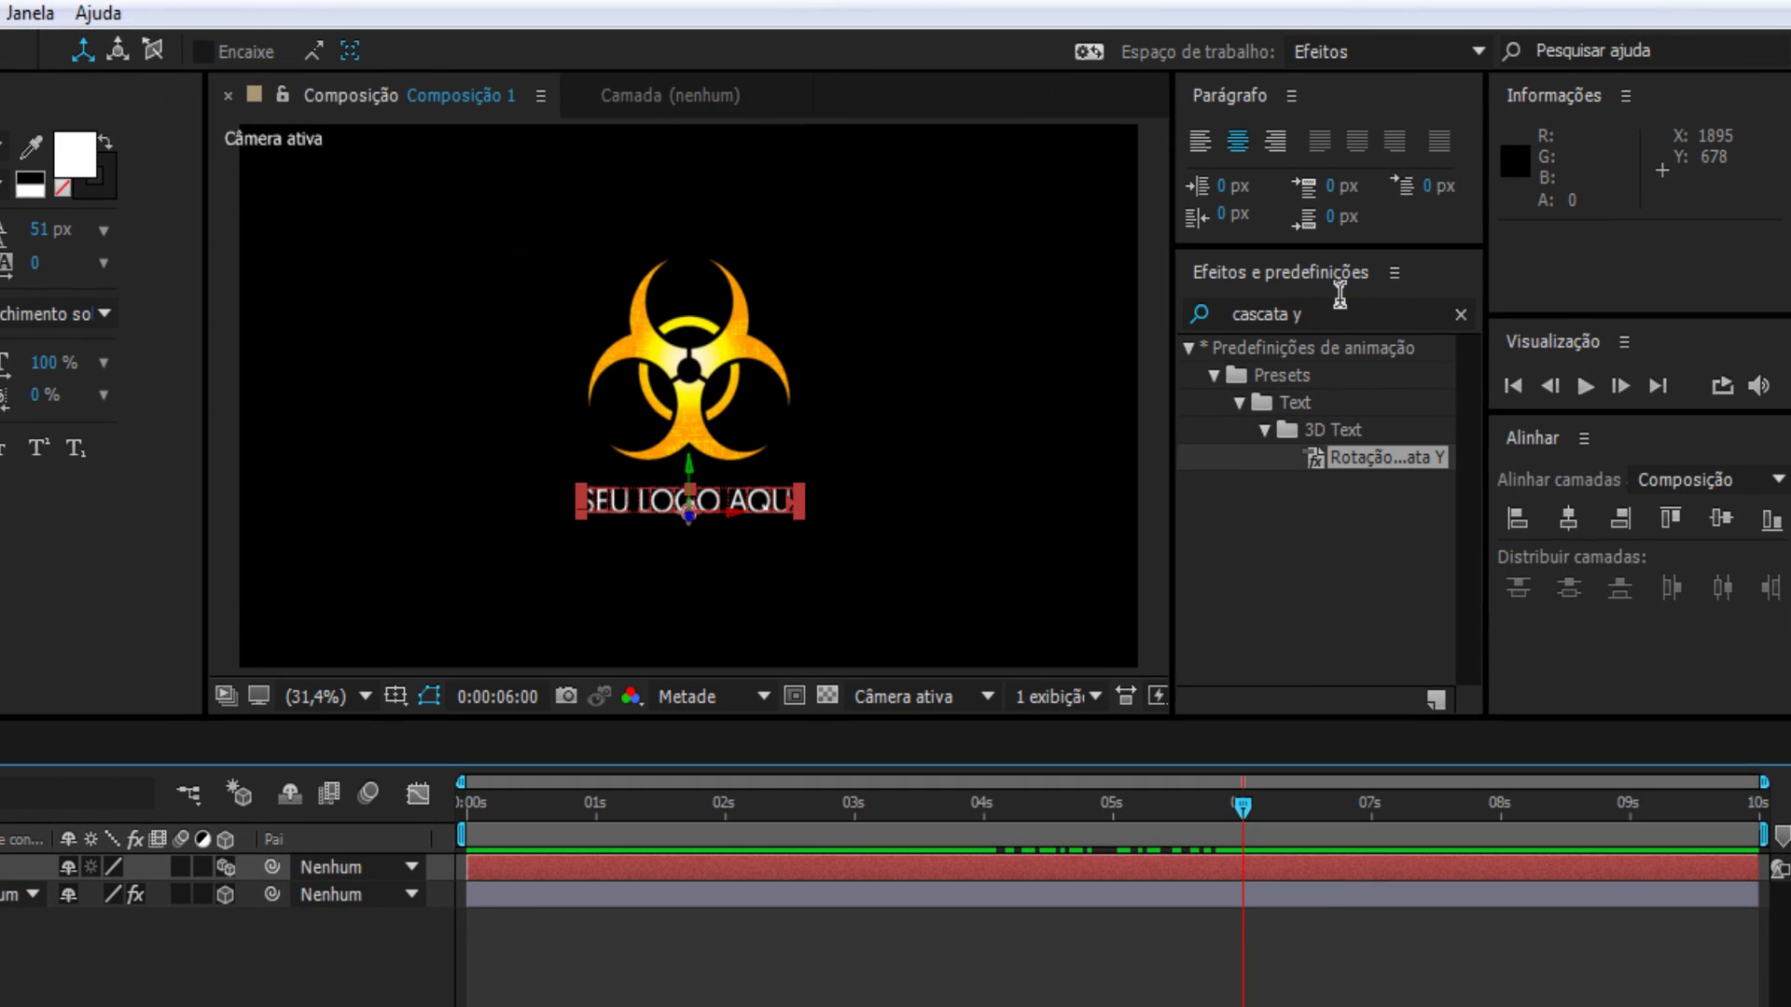
Step: Find 'cc light' and drop CC Light Sweep onto logo.png, zooming the viewer to 50%
left_click(1323, 313)
type("c")
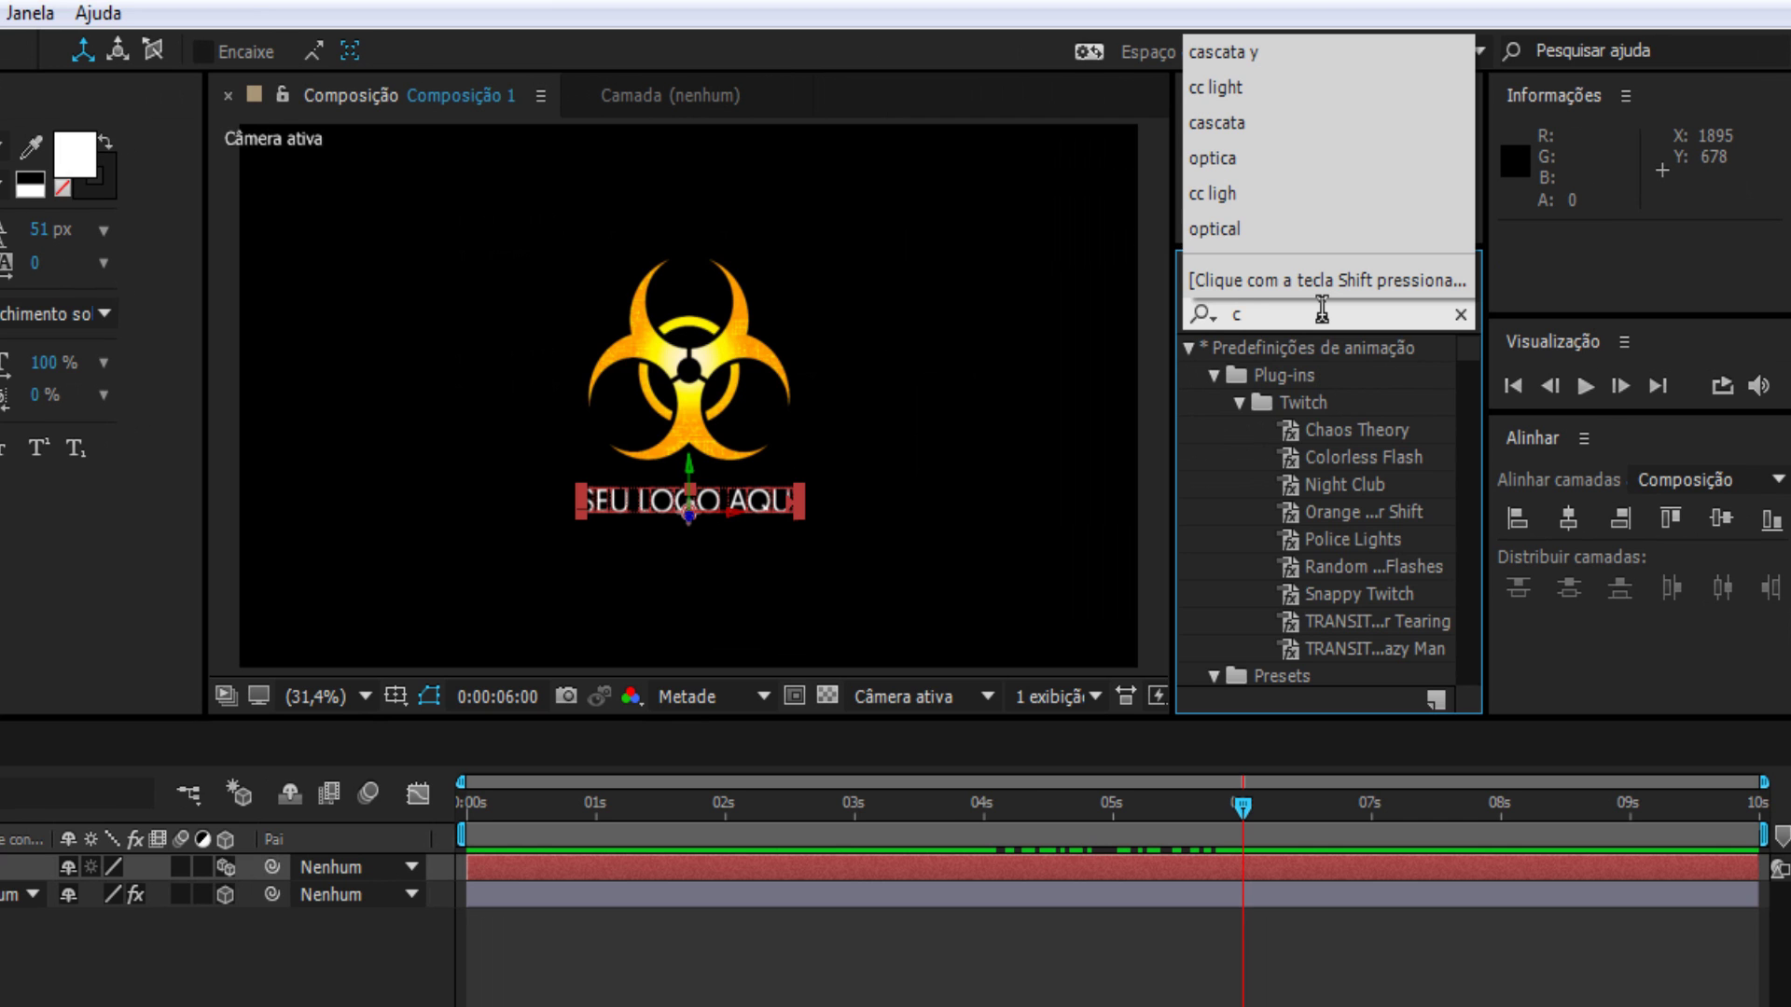
type("c light")
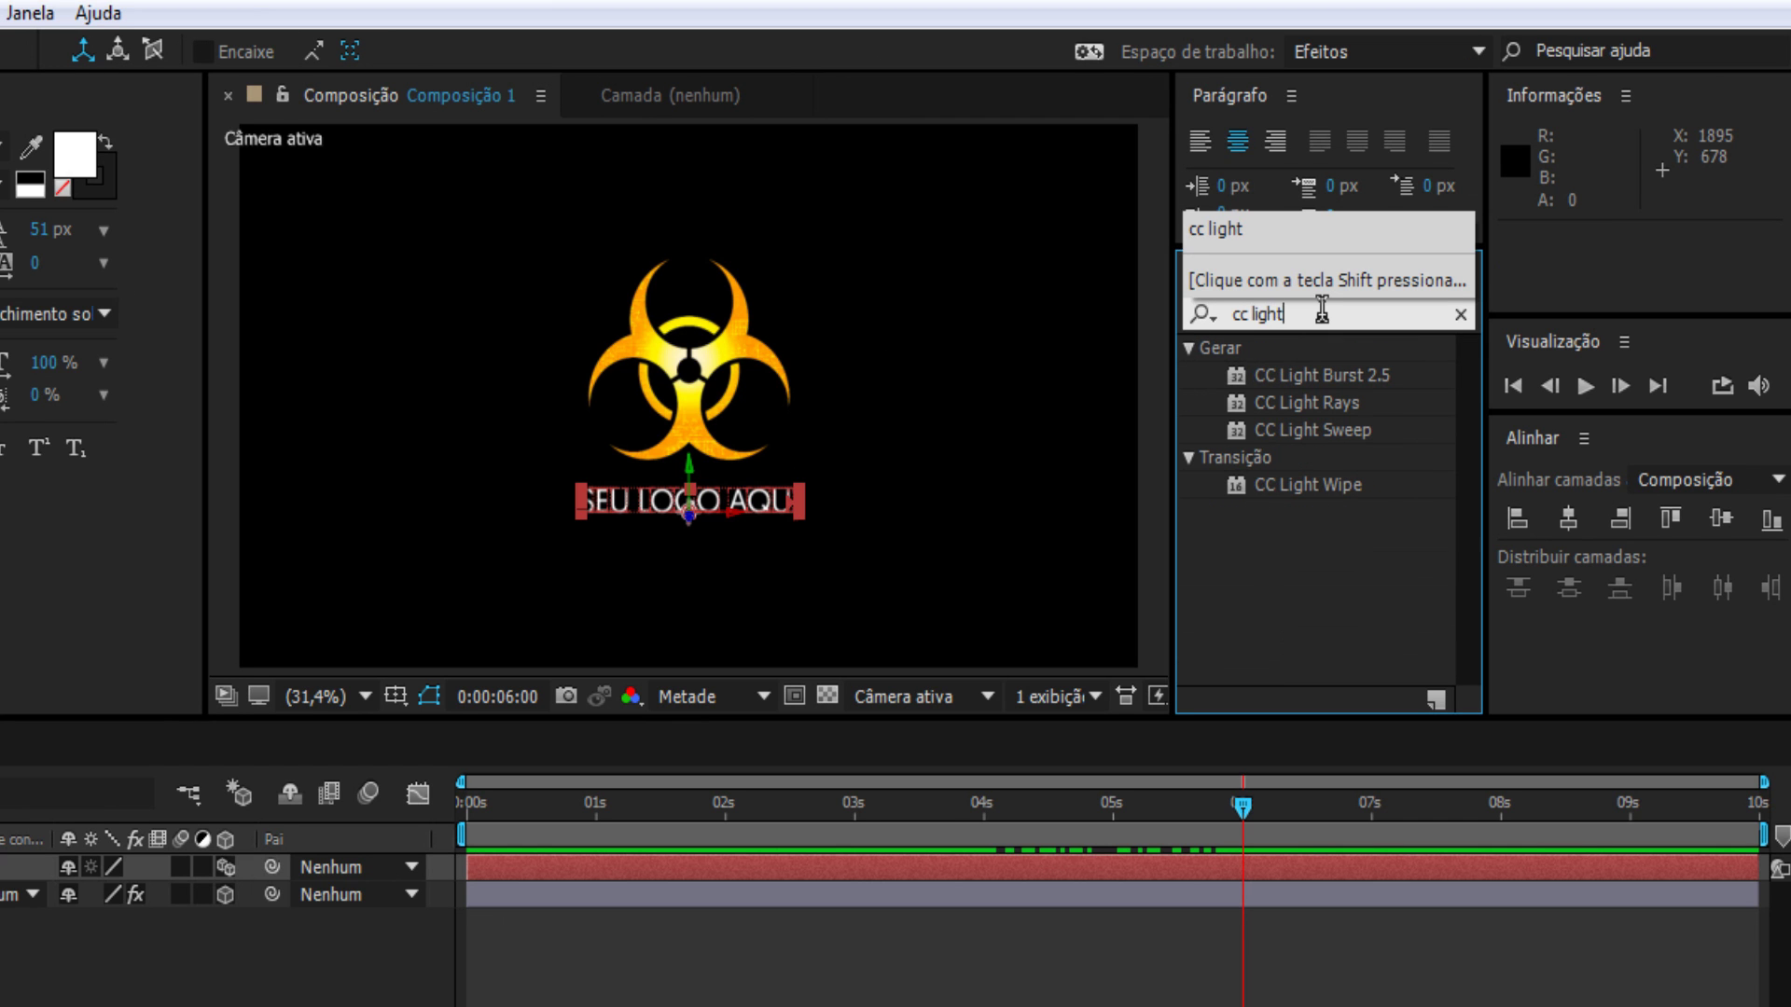
left_click(689, 364)
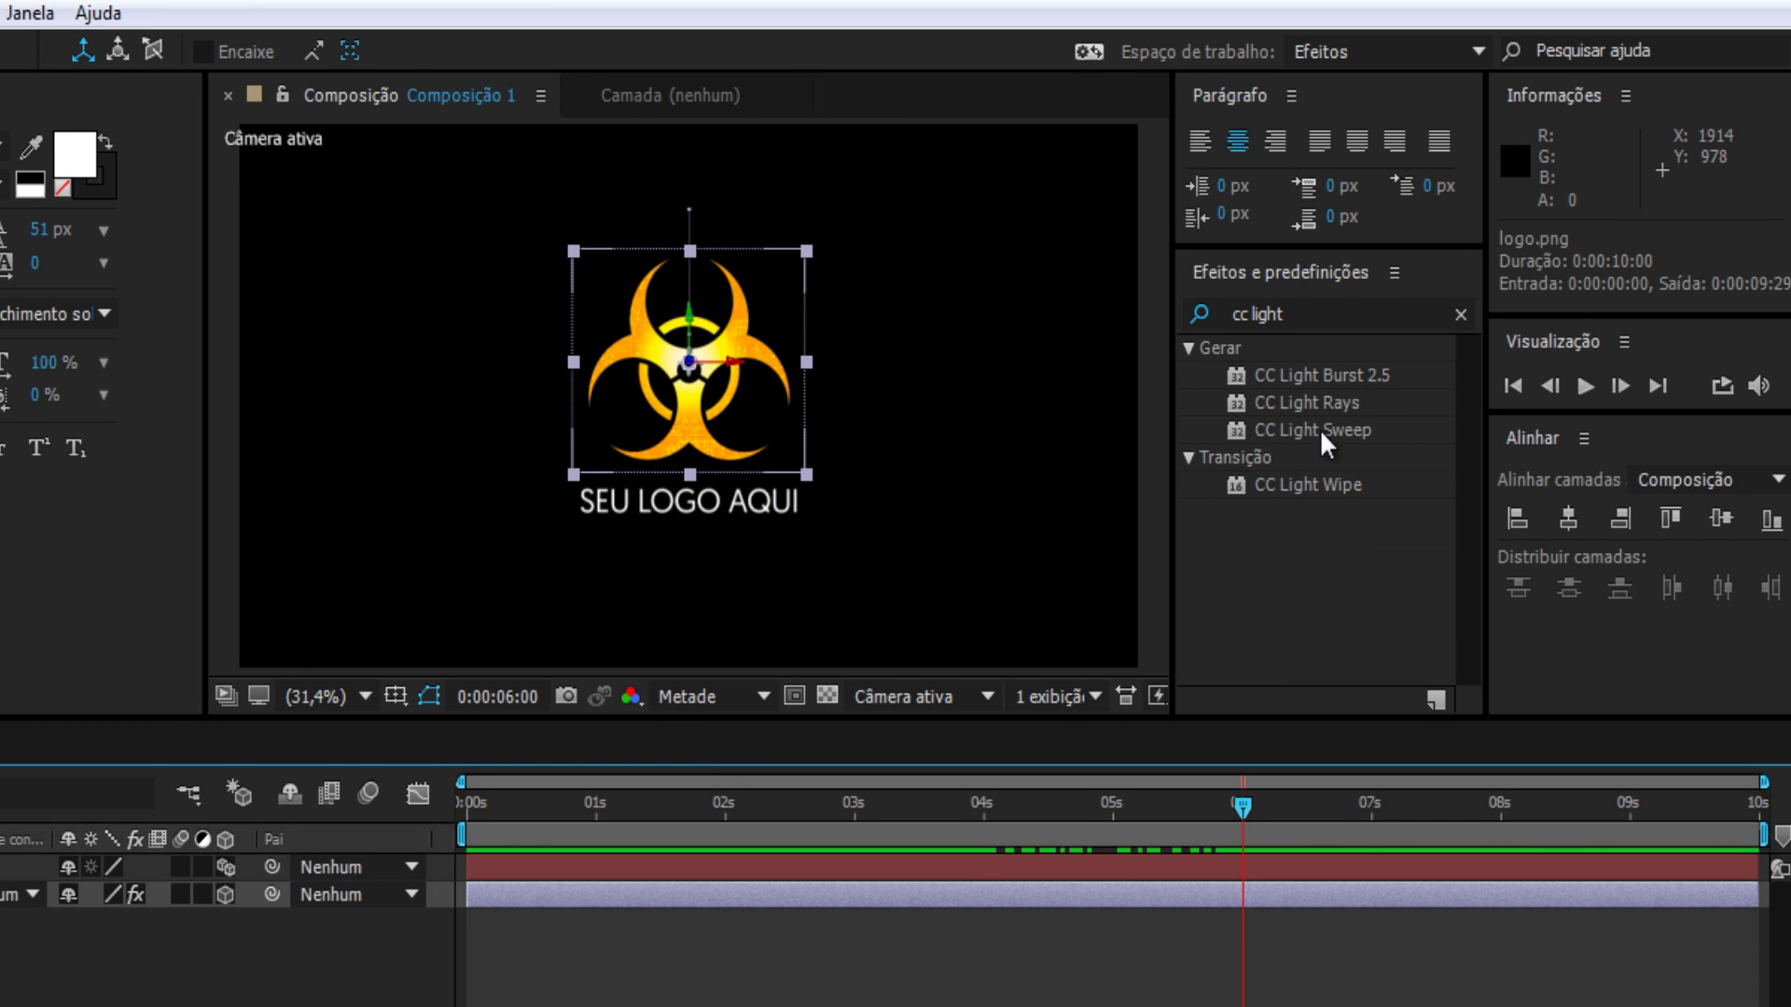
left_click(1425, 327)
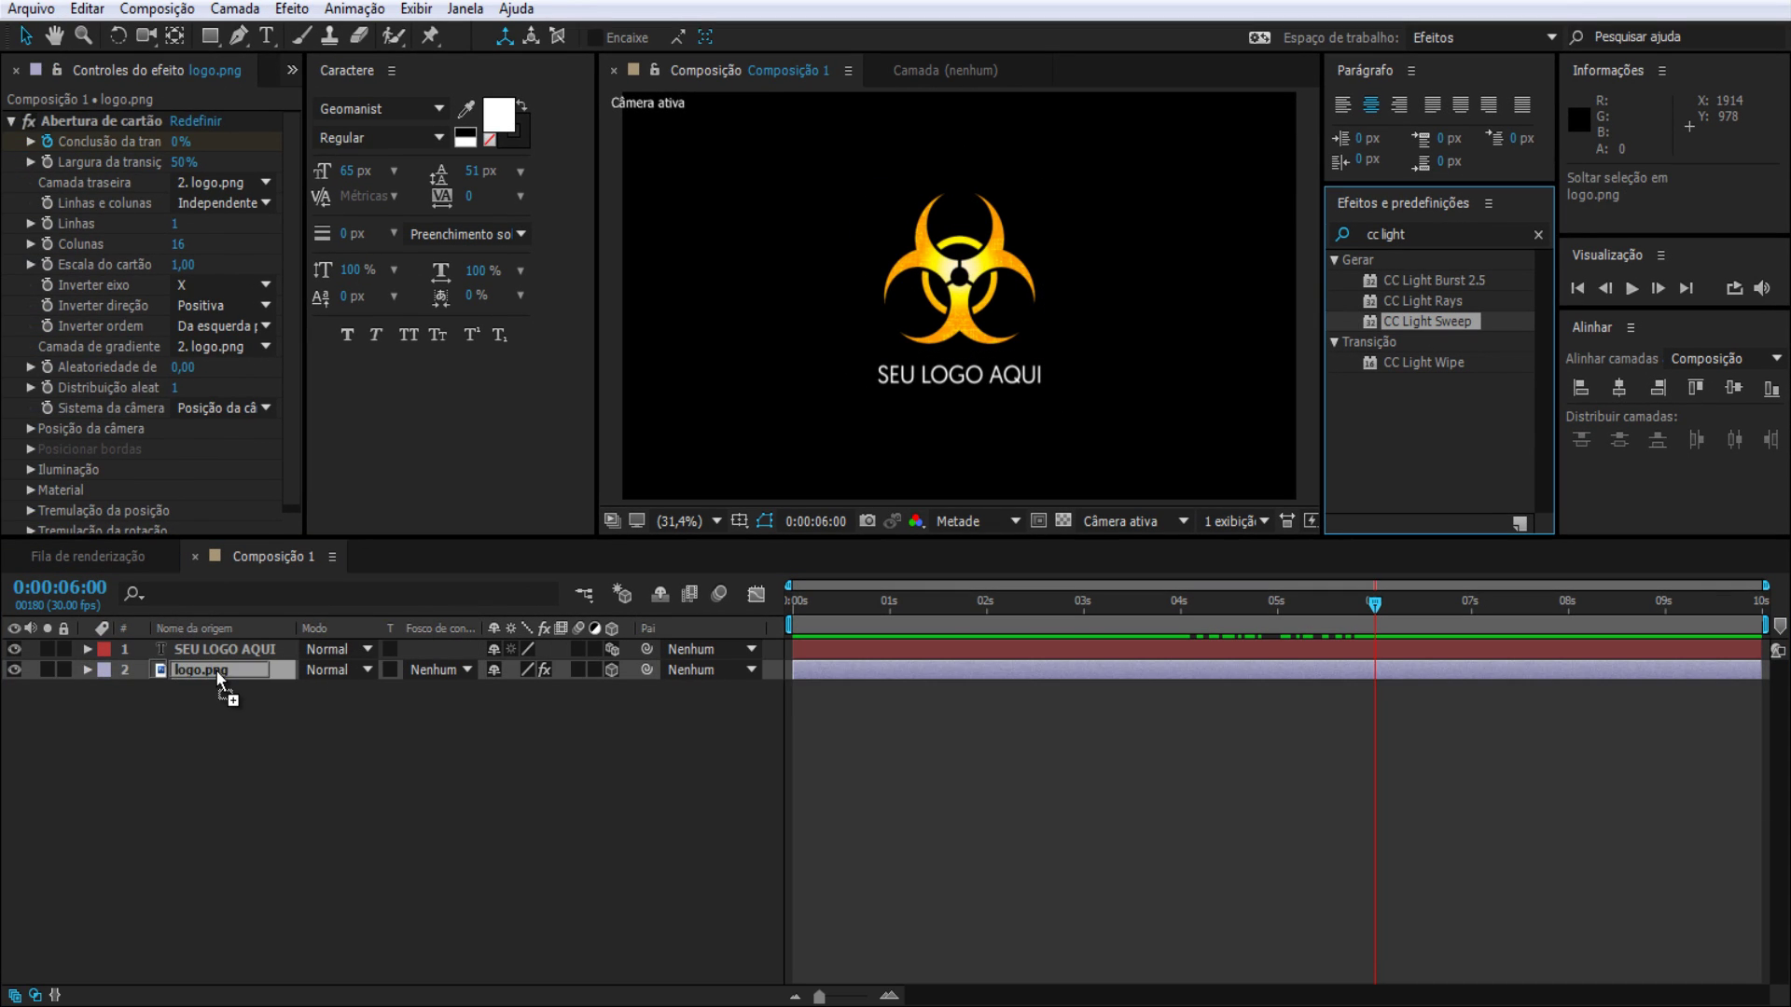
left_click_drag(1424, 327, 200, 679)
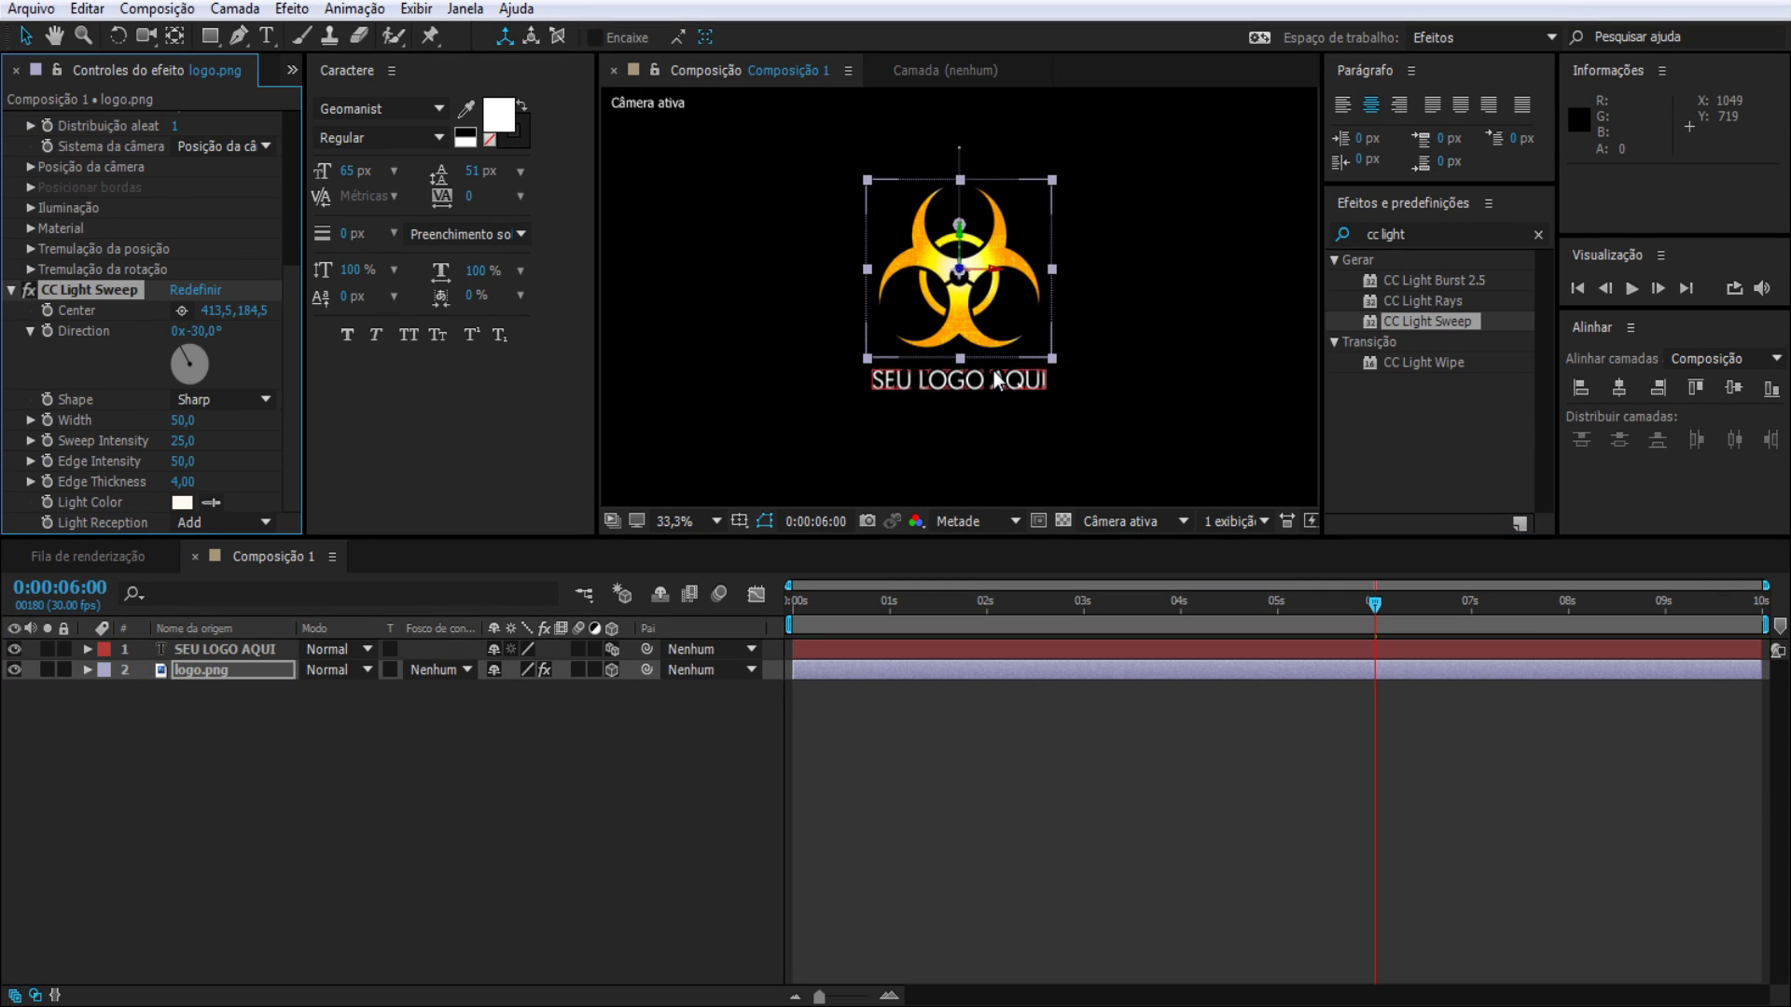
key("slash")
key("comma")
key("comma")
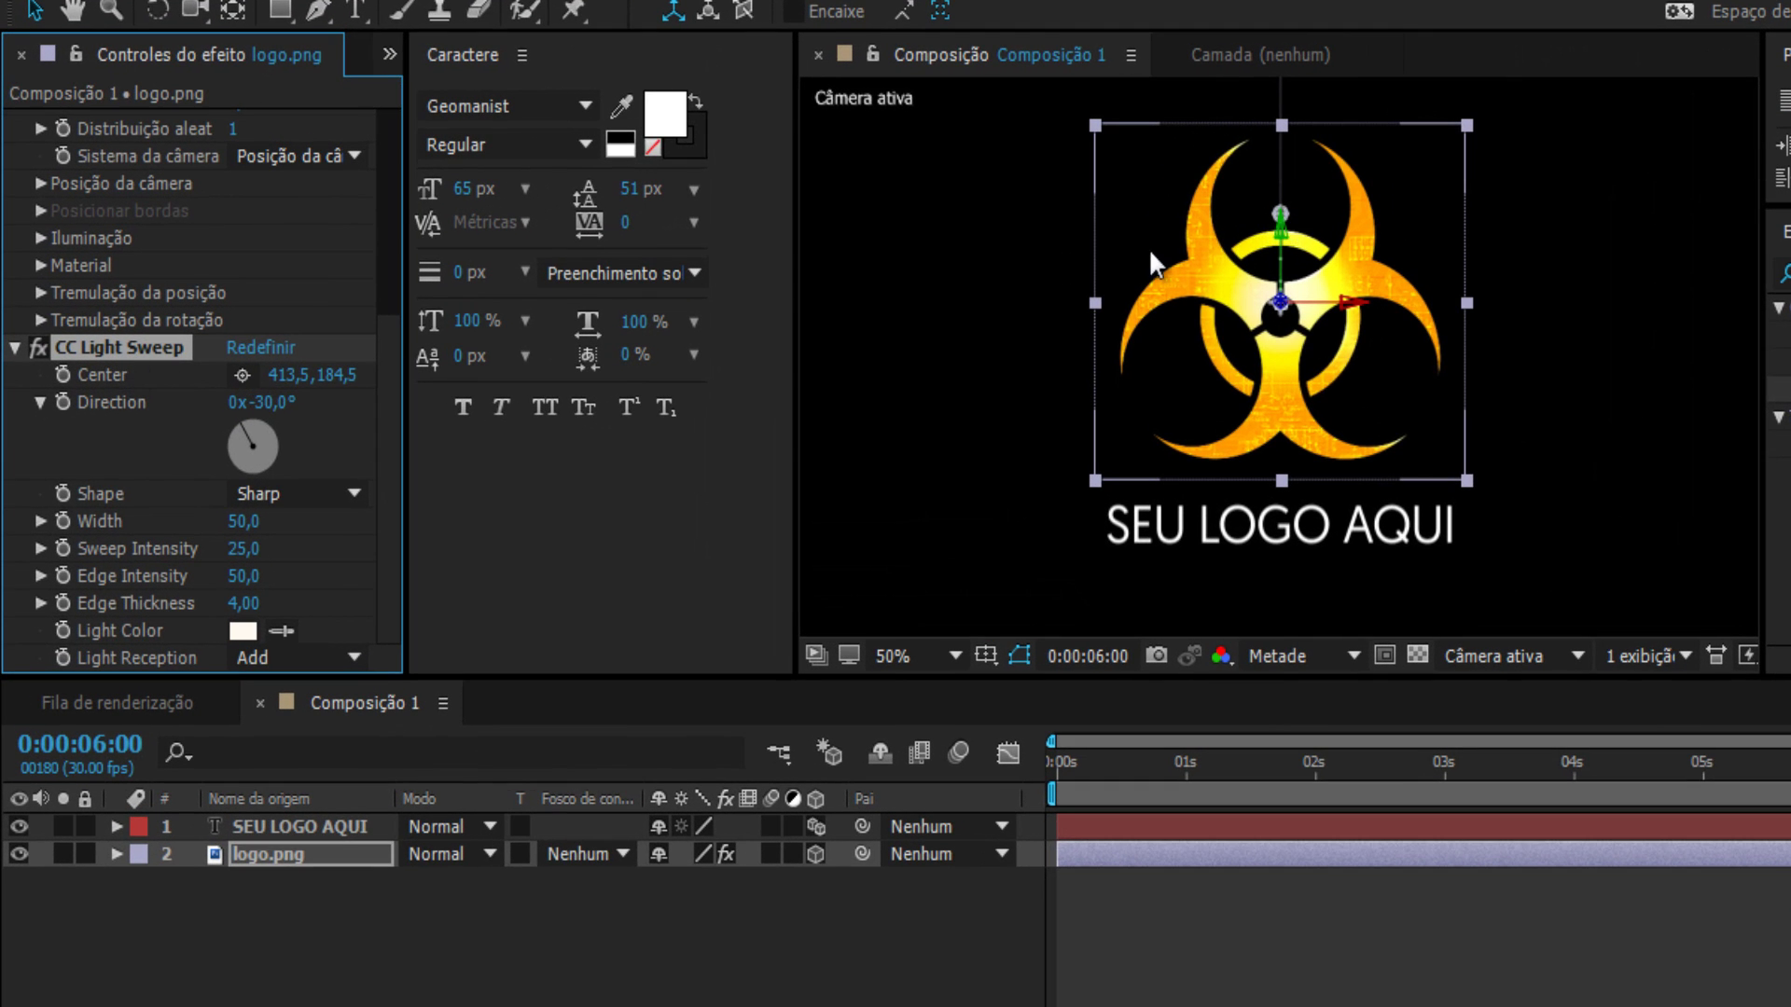
Step: Set CC Light Sweep's Direction to +45° and Sweep Intensity to 50
left_click_drag(1281, 213, 1270, 215)
mouse_move(1221, 313)
left_mouse_down()
mouse_move(1407, 231)
mouse_move(1237, 374)
mouse_move(1387, 278)
mouse_move(1216, 389)
mouse_move(1415, 289)
mouse_move(1188, 441)
mouse_move(1462, 250)
mouse_move(1294, 371)
left_mouse_up()
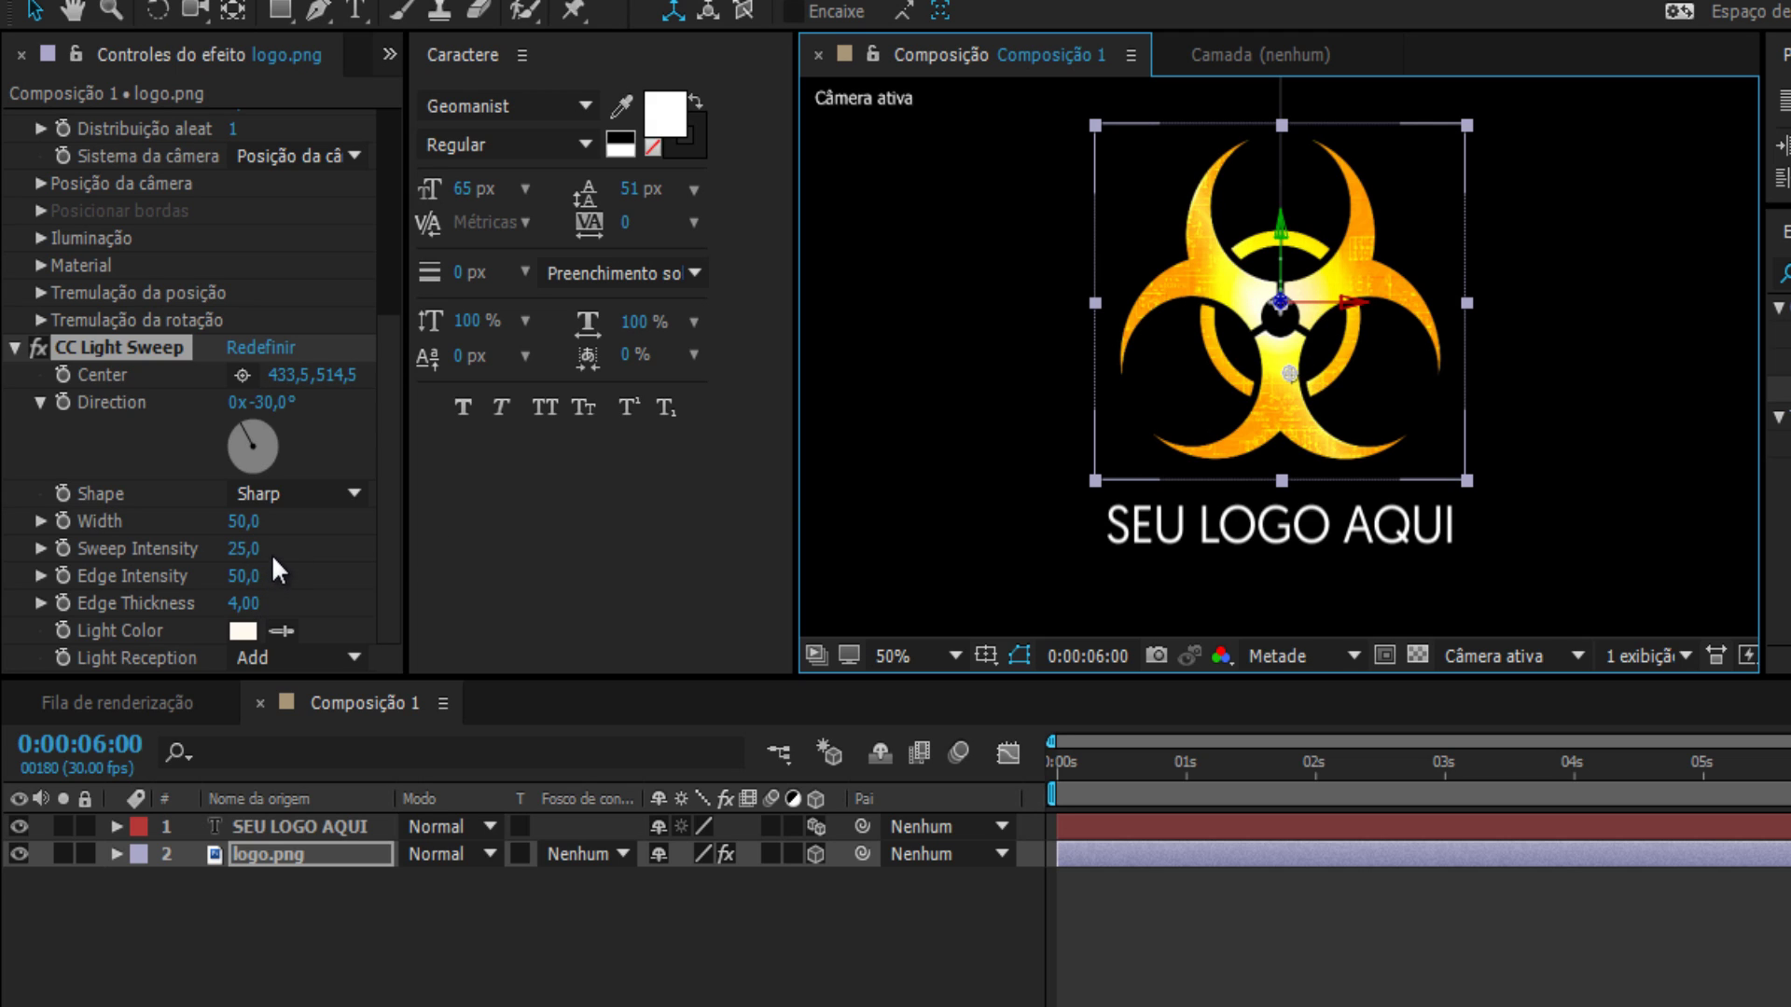
left_click(271, 402)
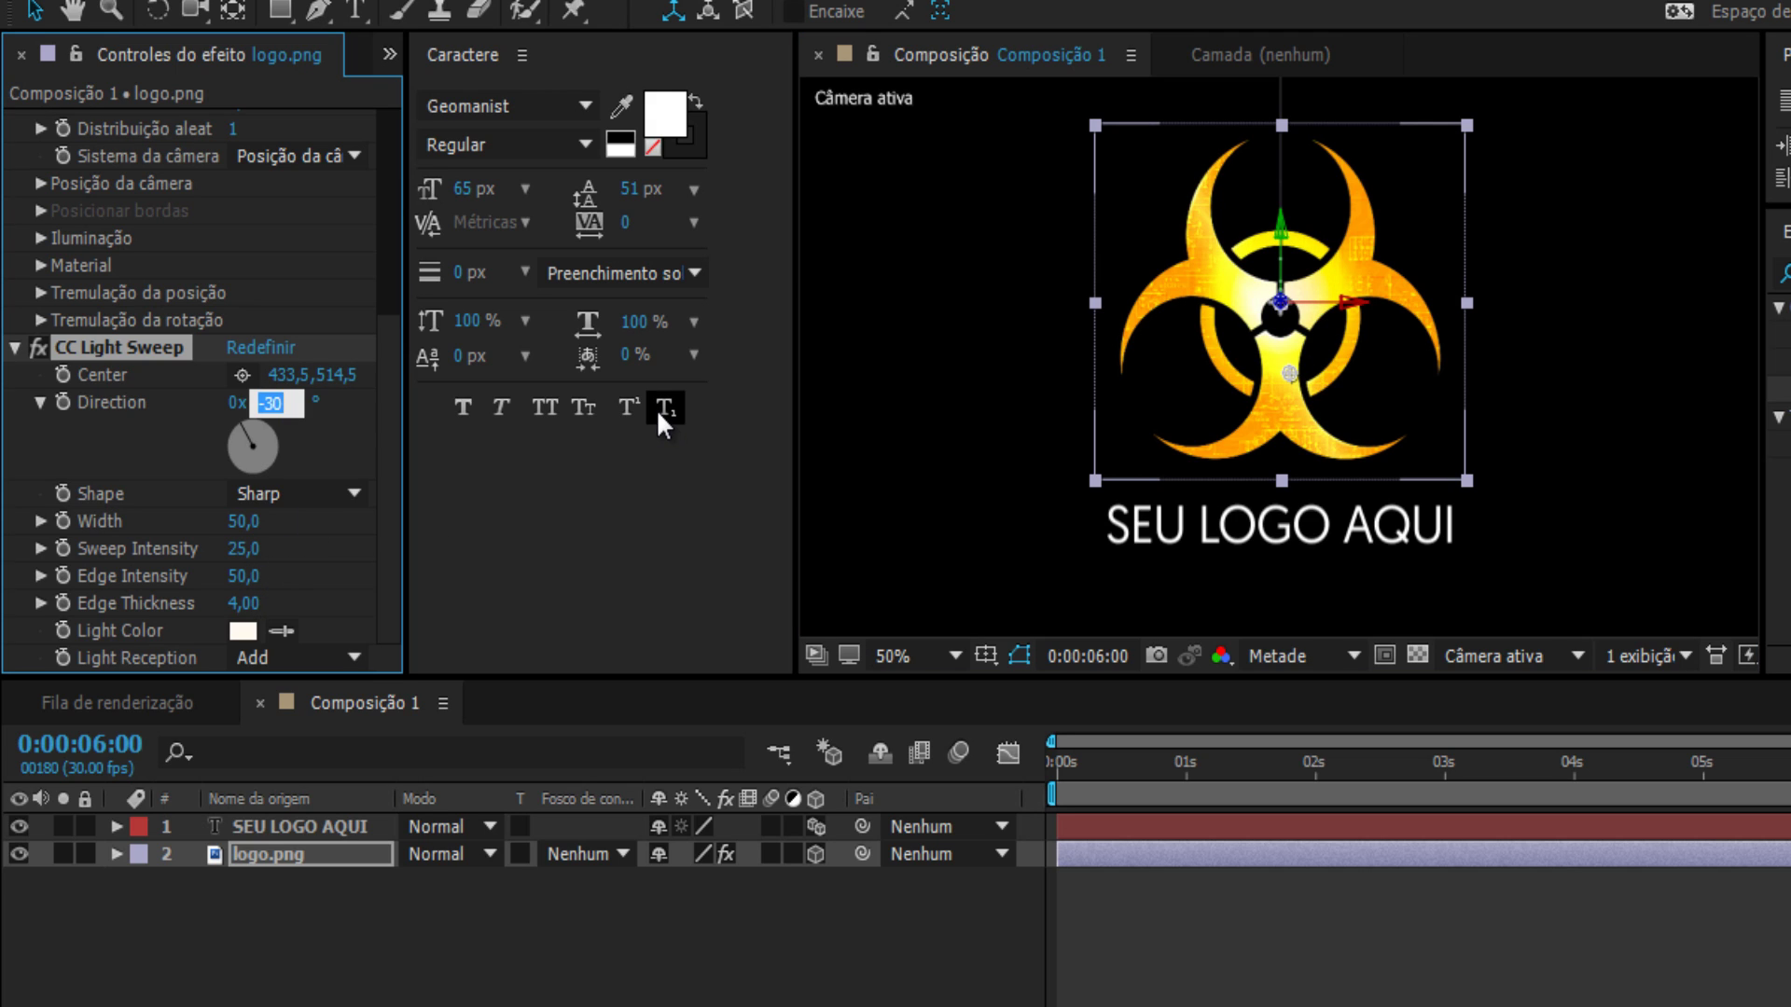
type("45")
key("Return")
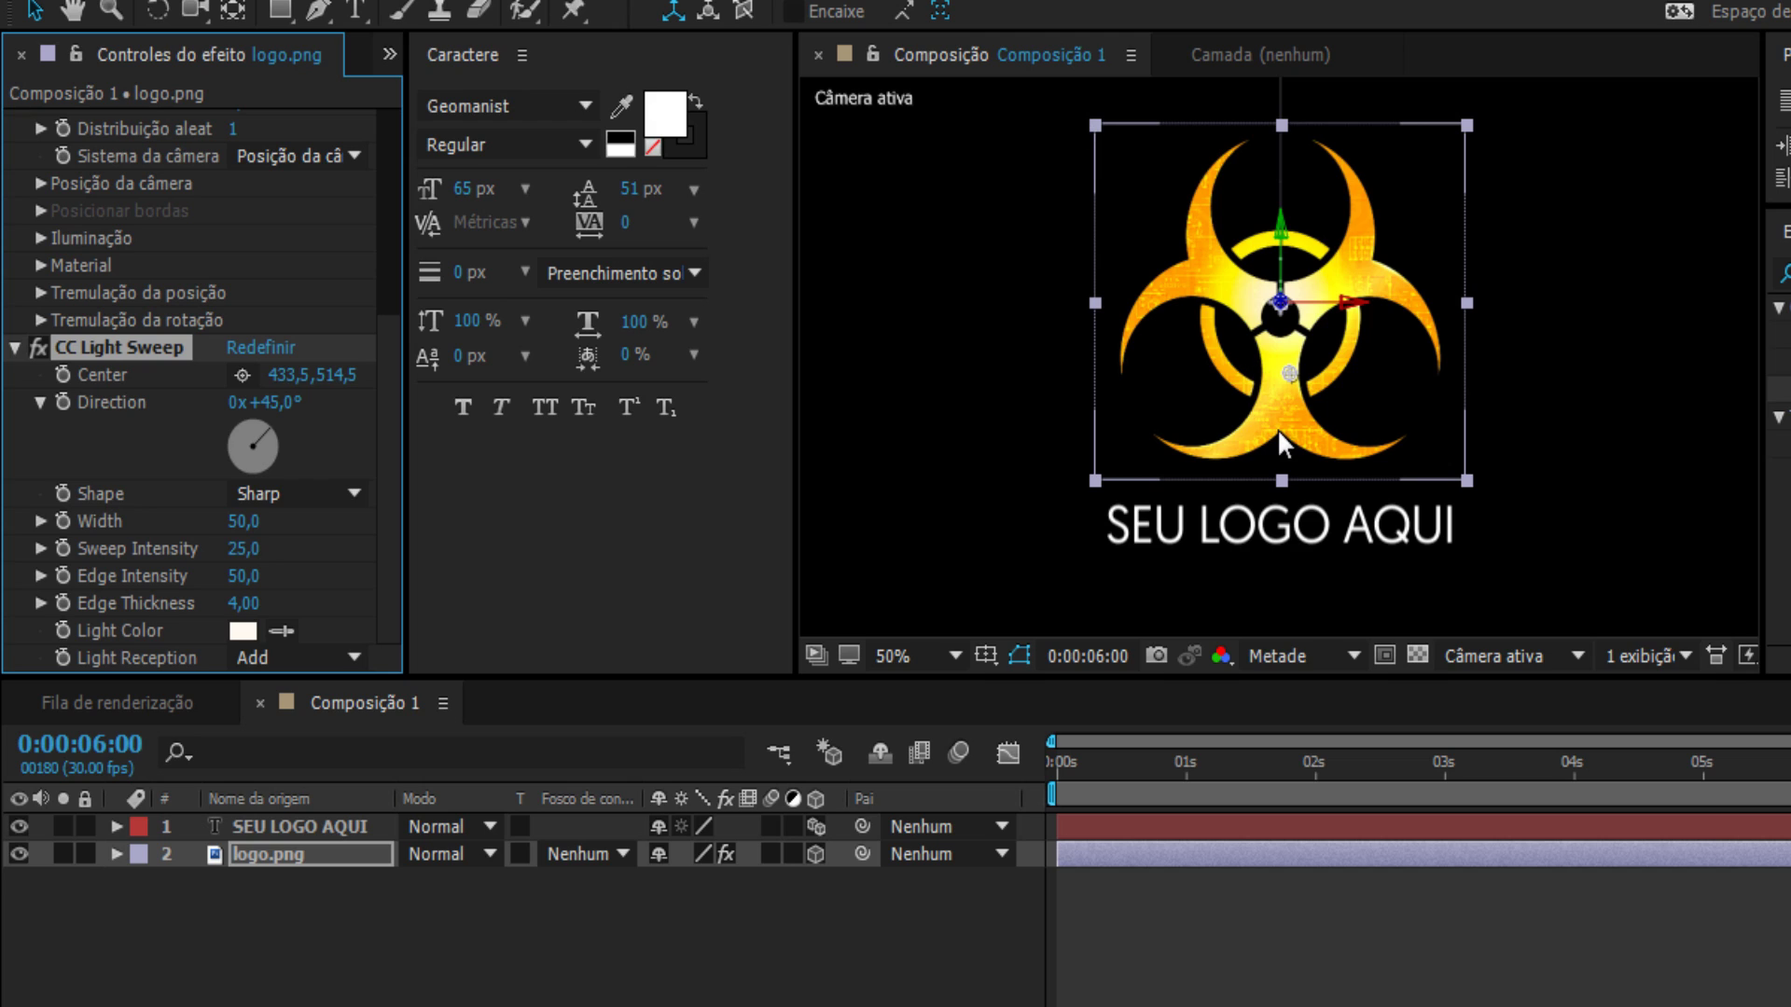
left_click(244, 548)
type("5")
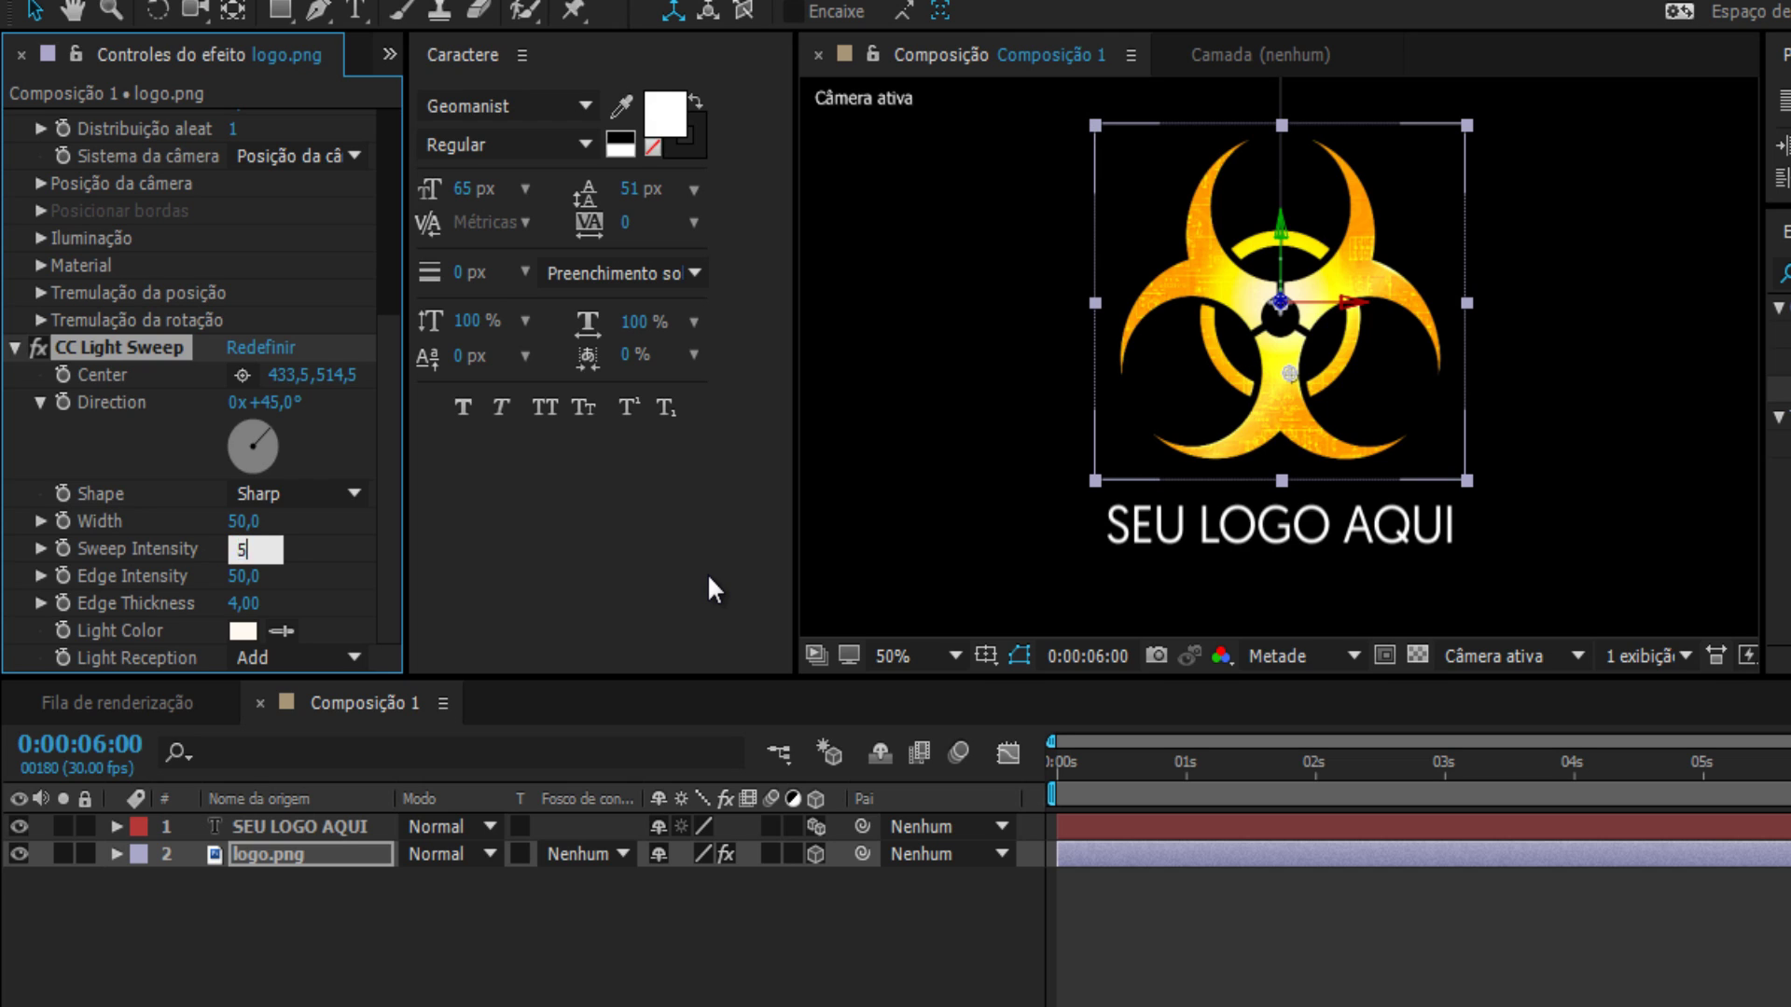
type("0,0")
key("Return")
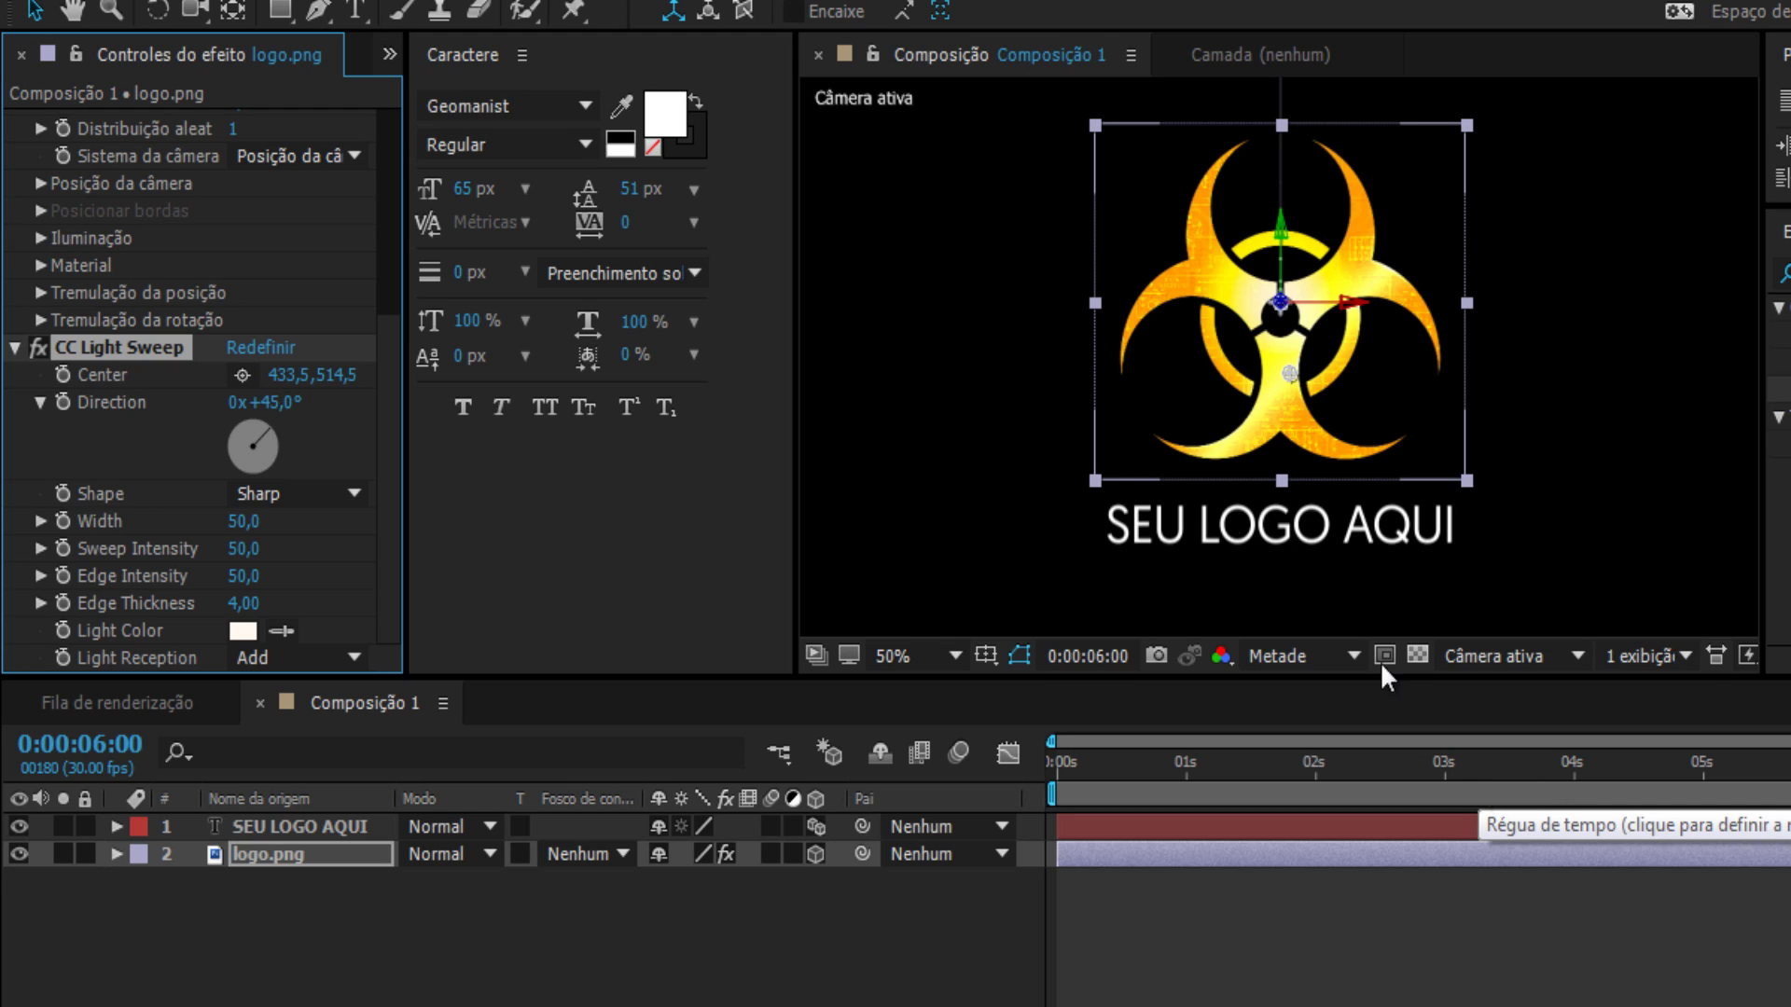
Step: Drag the sweep Center to the logo's top-left (-29,8, -28,8) and scrub forward to watch the text
mouse_move(1290, 372)
left_mouse_down()
mouse_move(1082, 121)
mouse_move(1463, 483)
left_mouse_up()
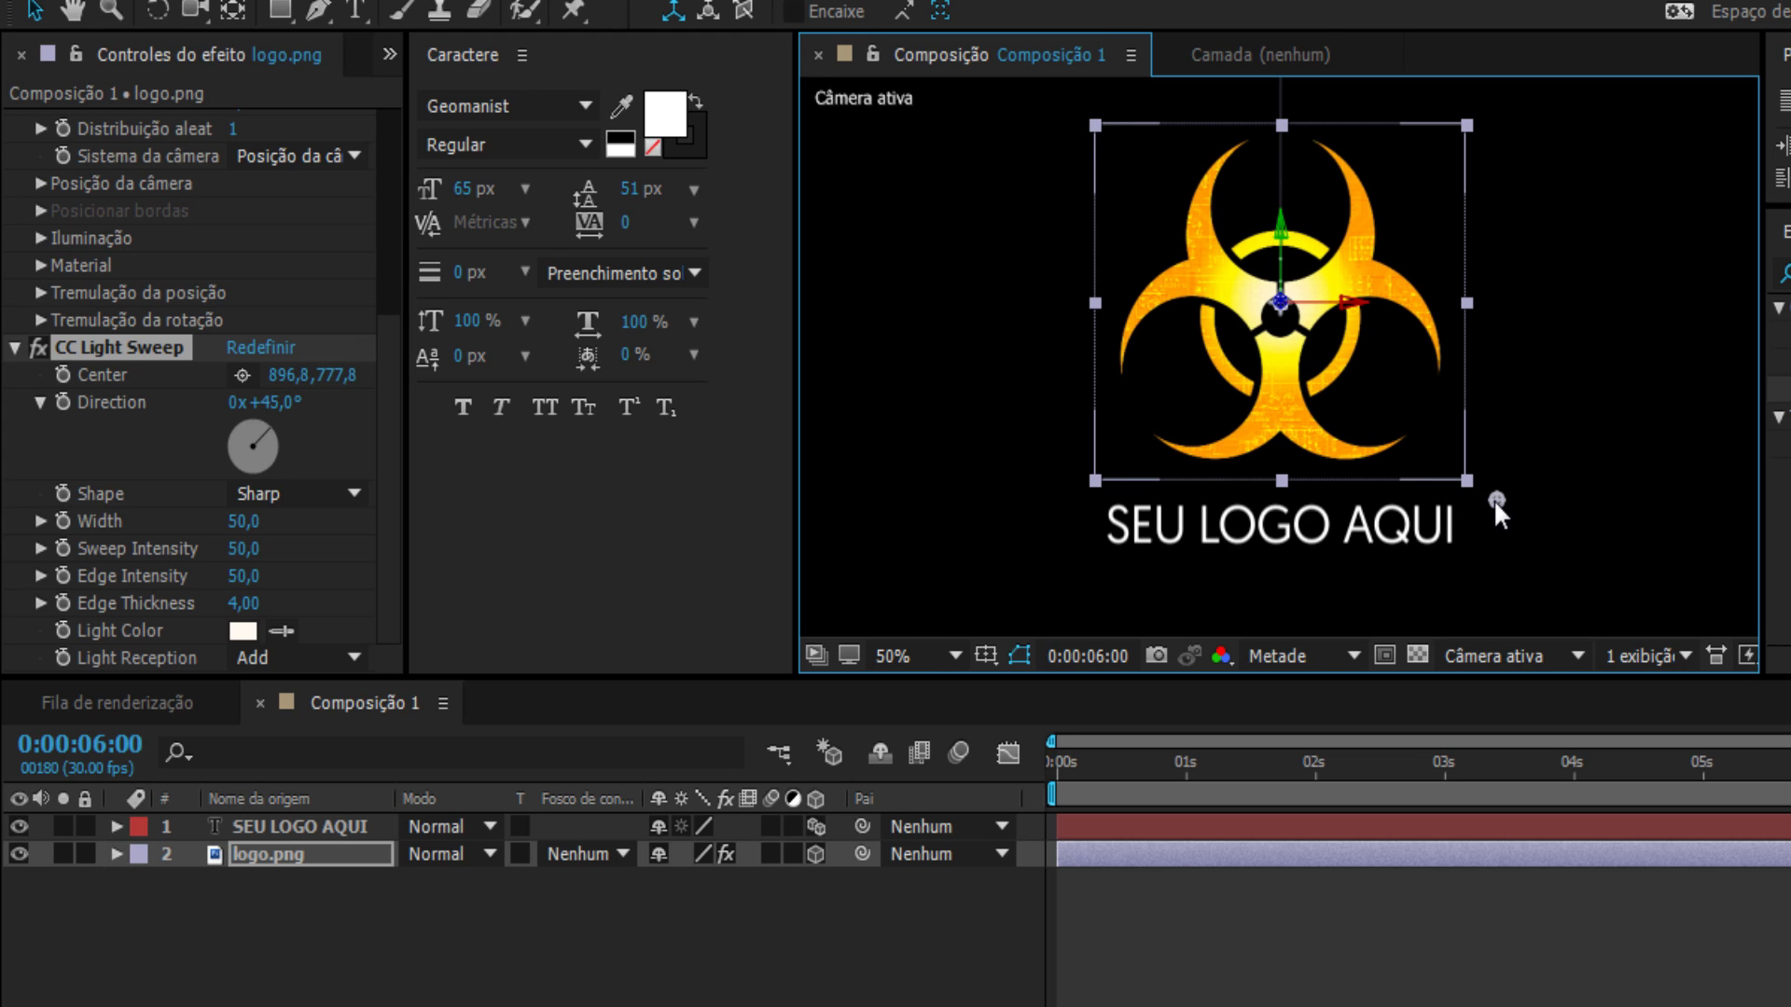
left_click_drag(1497, 501, 1089, 127)
left_click_drag(1511, 775, 1790, 756)
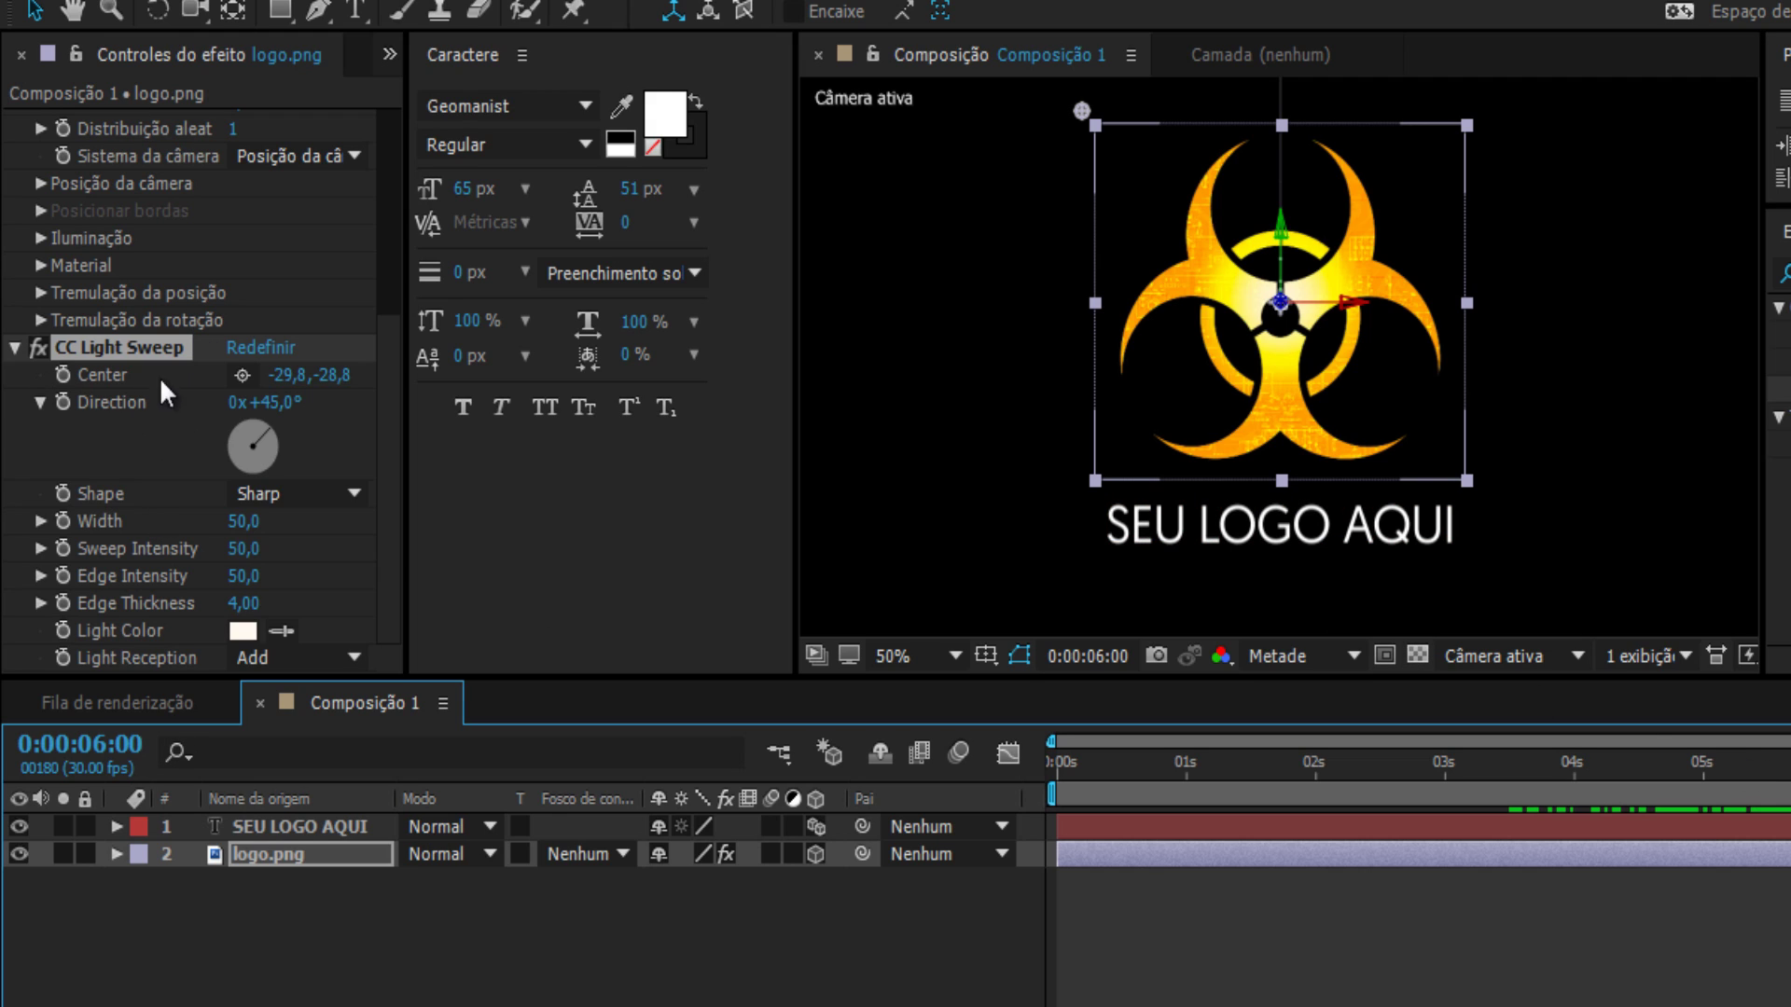
Step: Keyframe the sweep Center at the top-left at 6 s, then move it to 856,8, 777,8 at 8 s
left_click(65, 374)
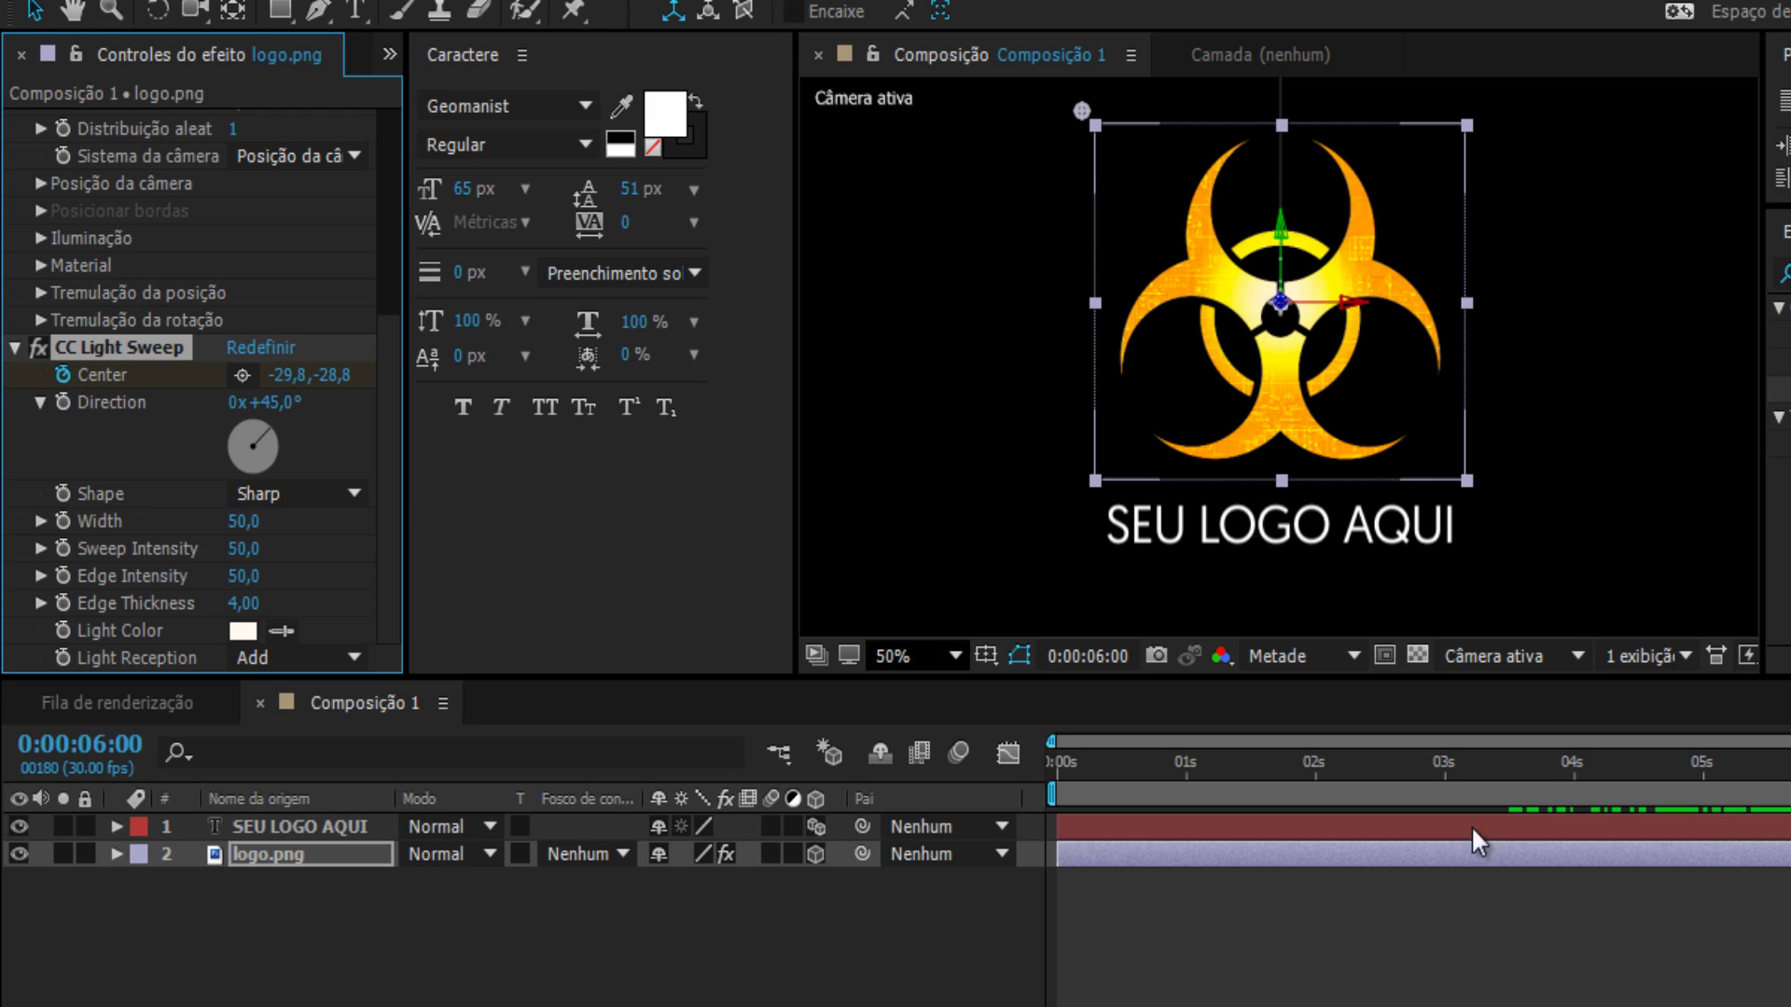
key("space")
key("space")
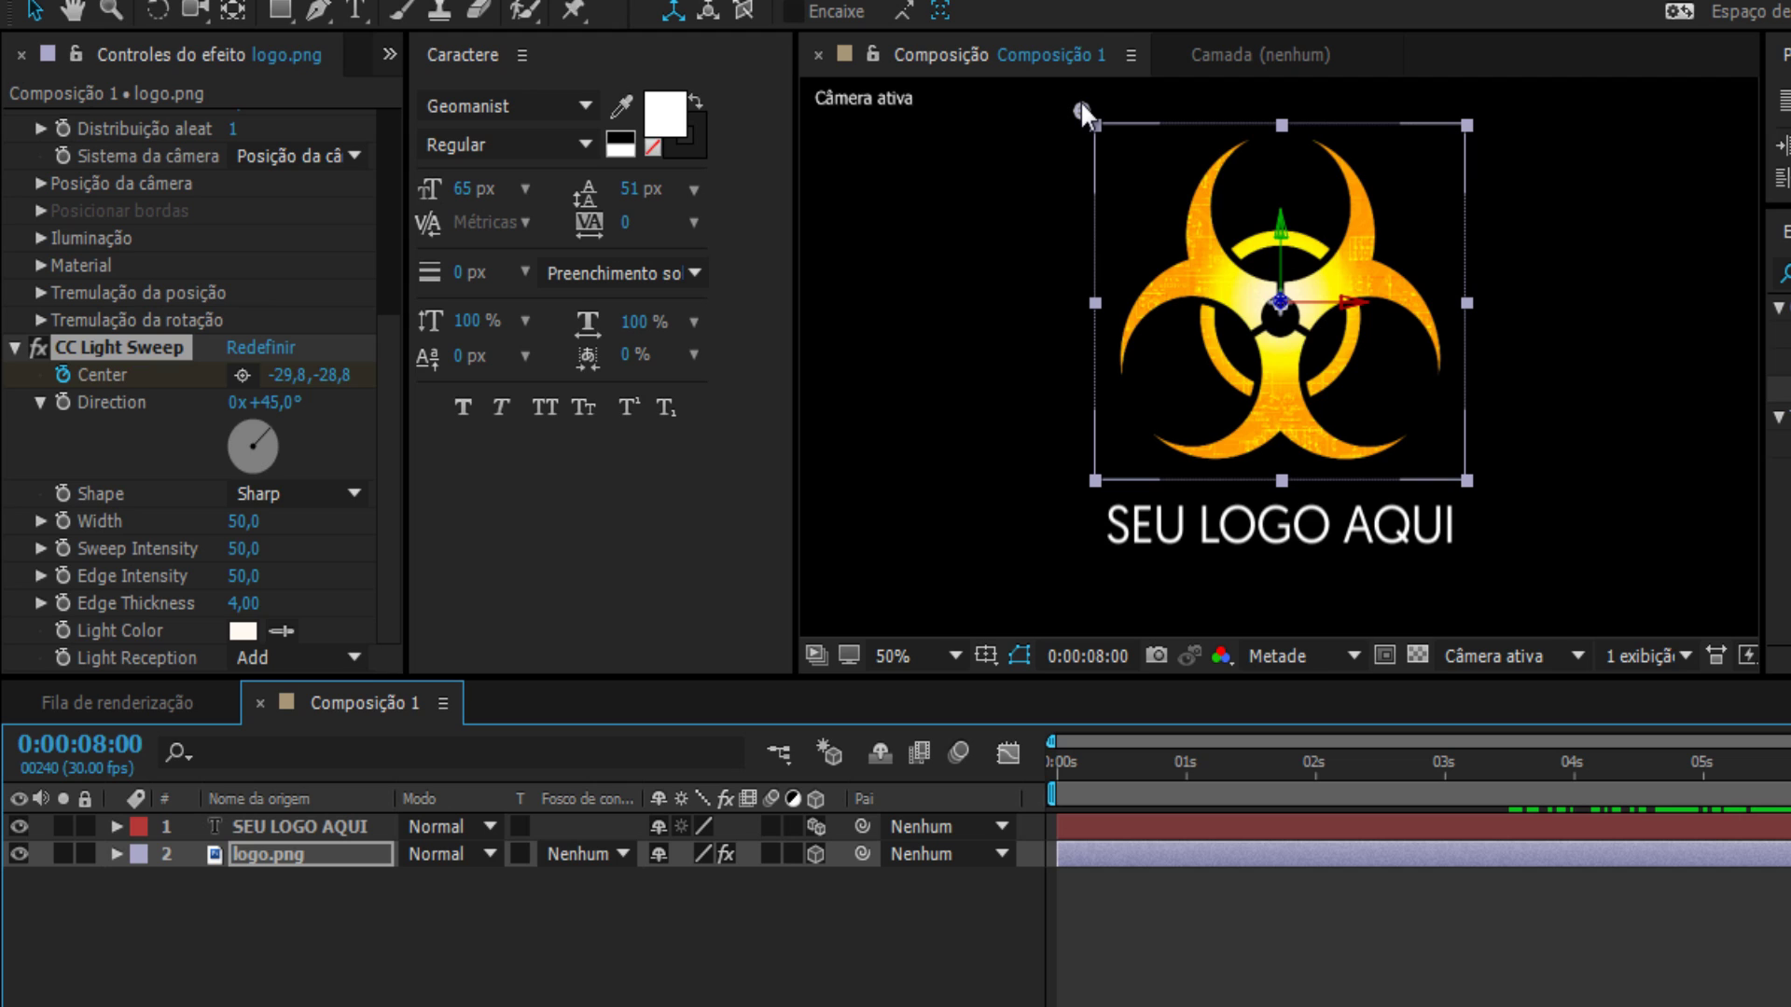
left_click_drag(1091, 116, 1478, 500)
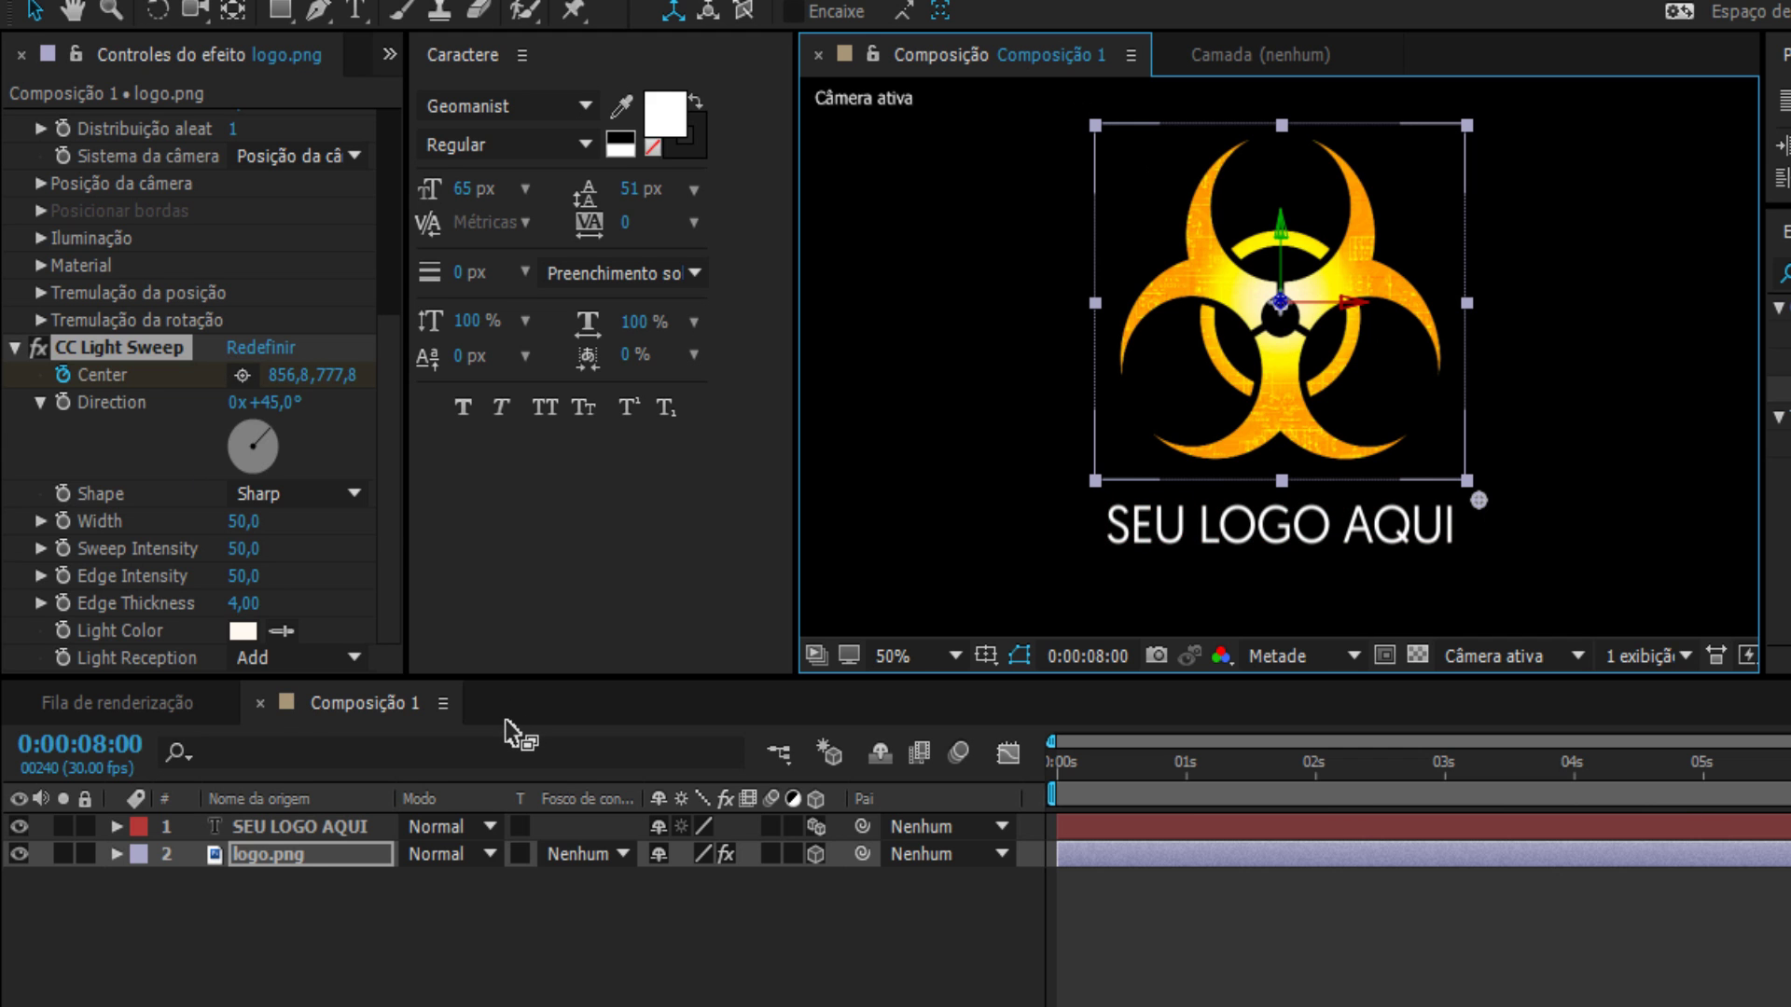
Step: Apply Easy Ease to both Center keyframes and return to the timeline start
key("u")
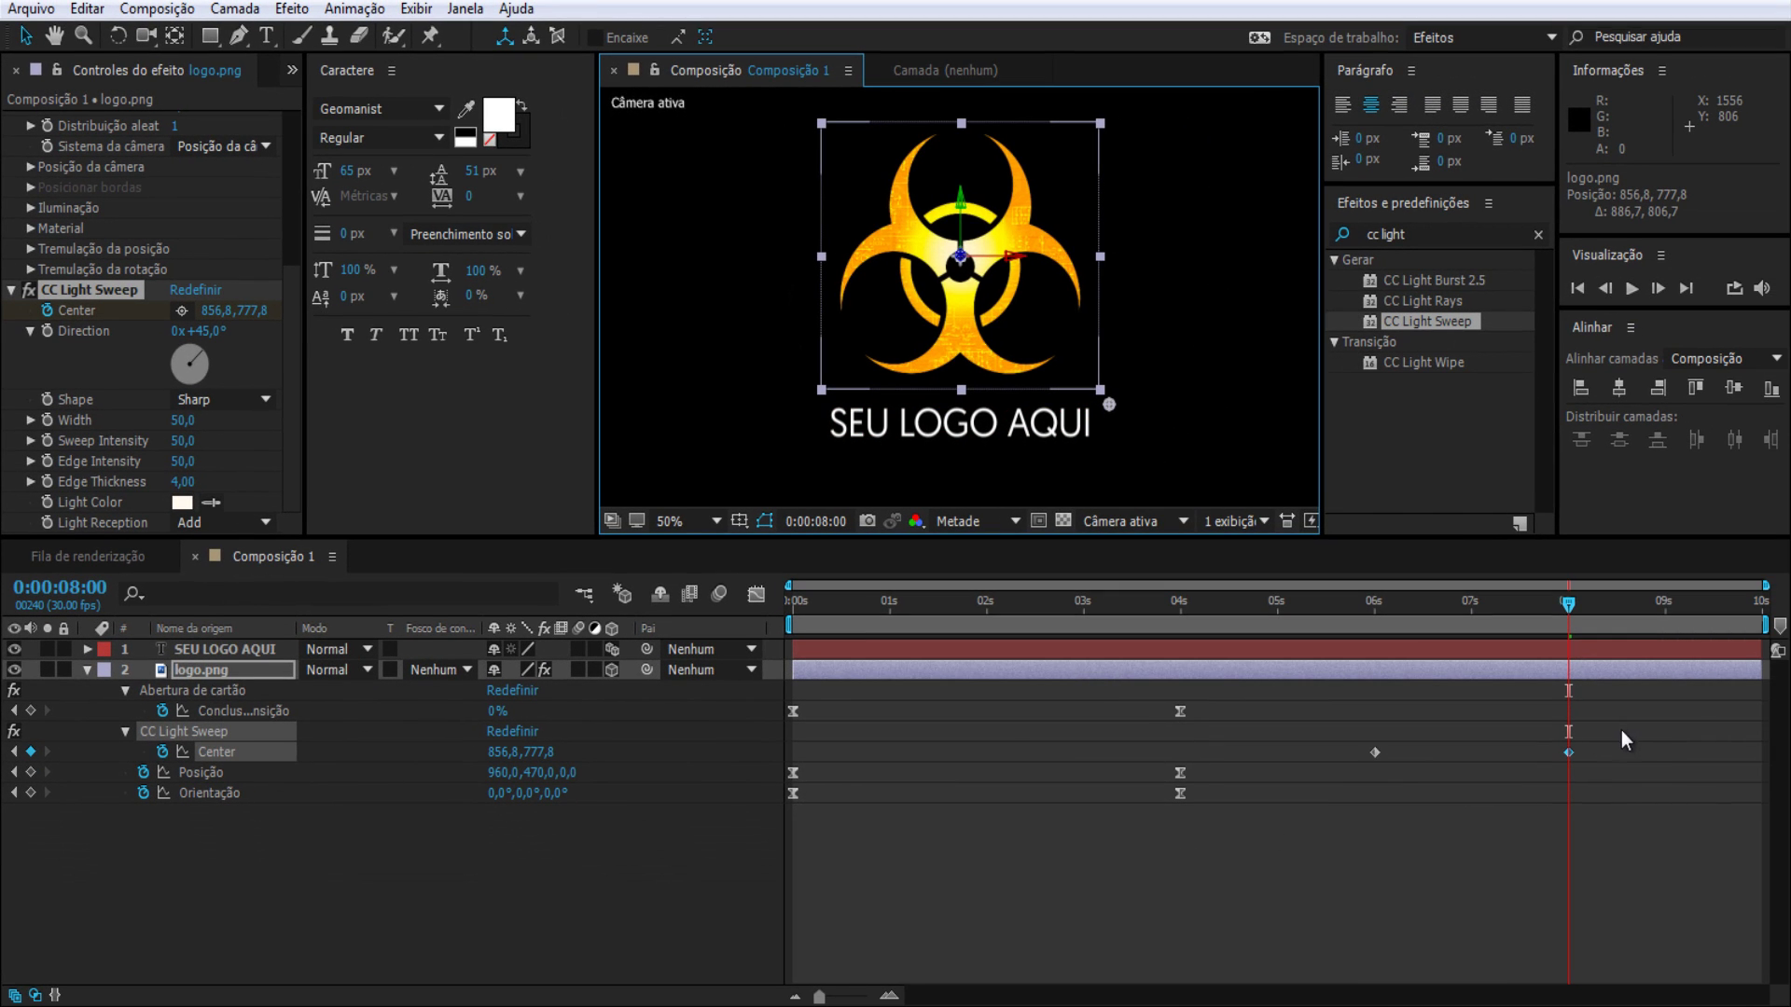
left_click_drag(1626, 730, 1311, 798)
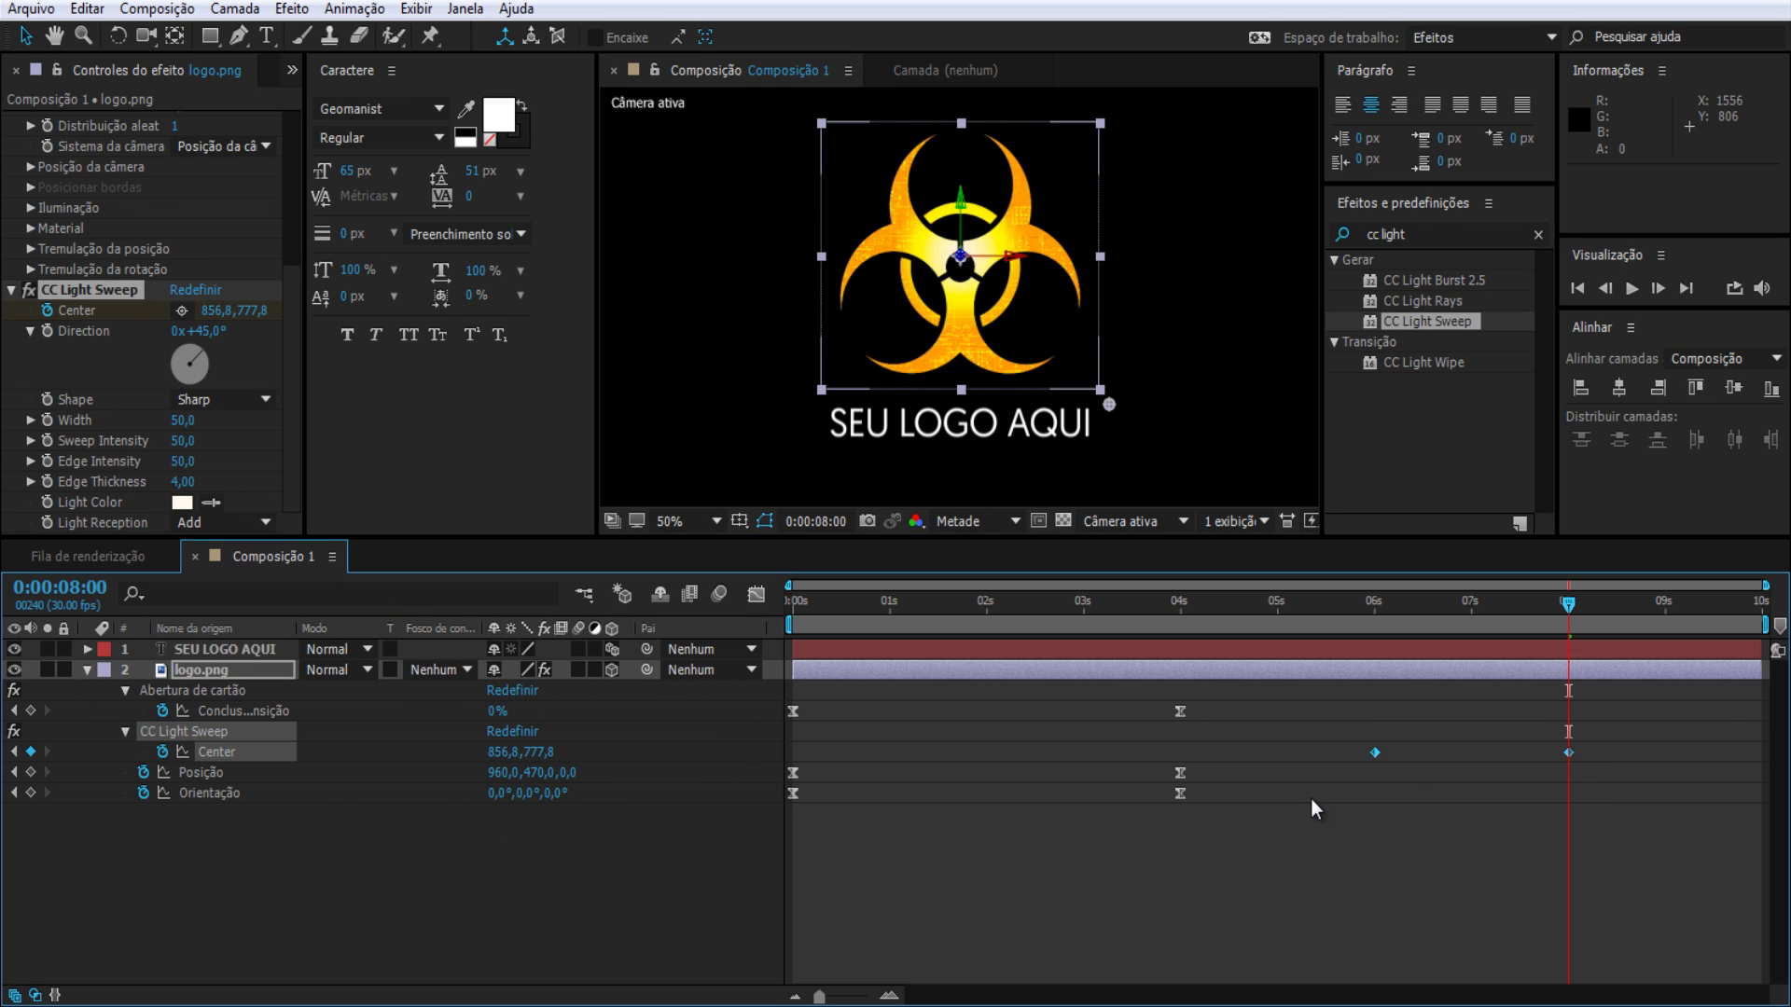
key("F9")
key("Home")
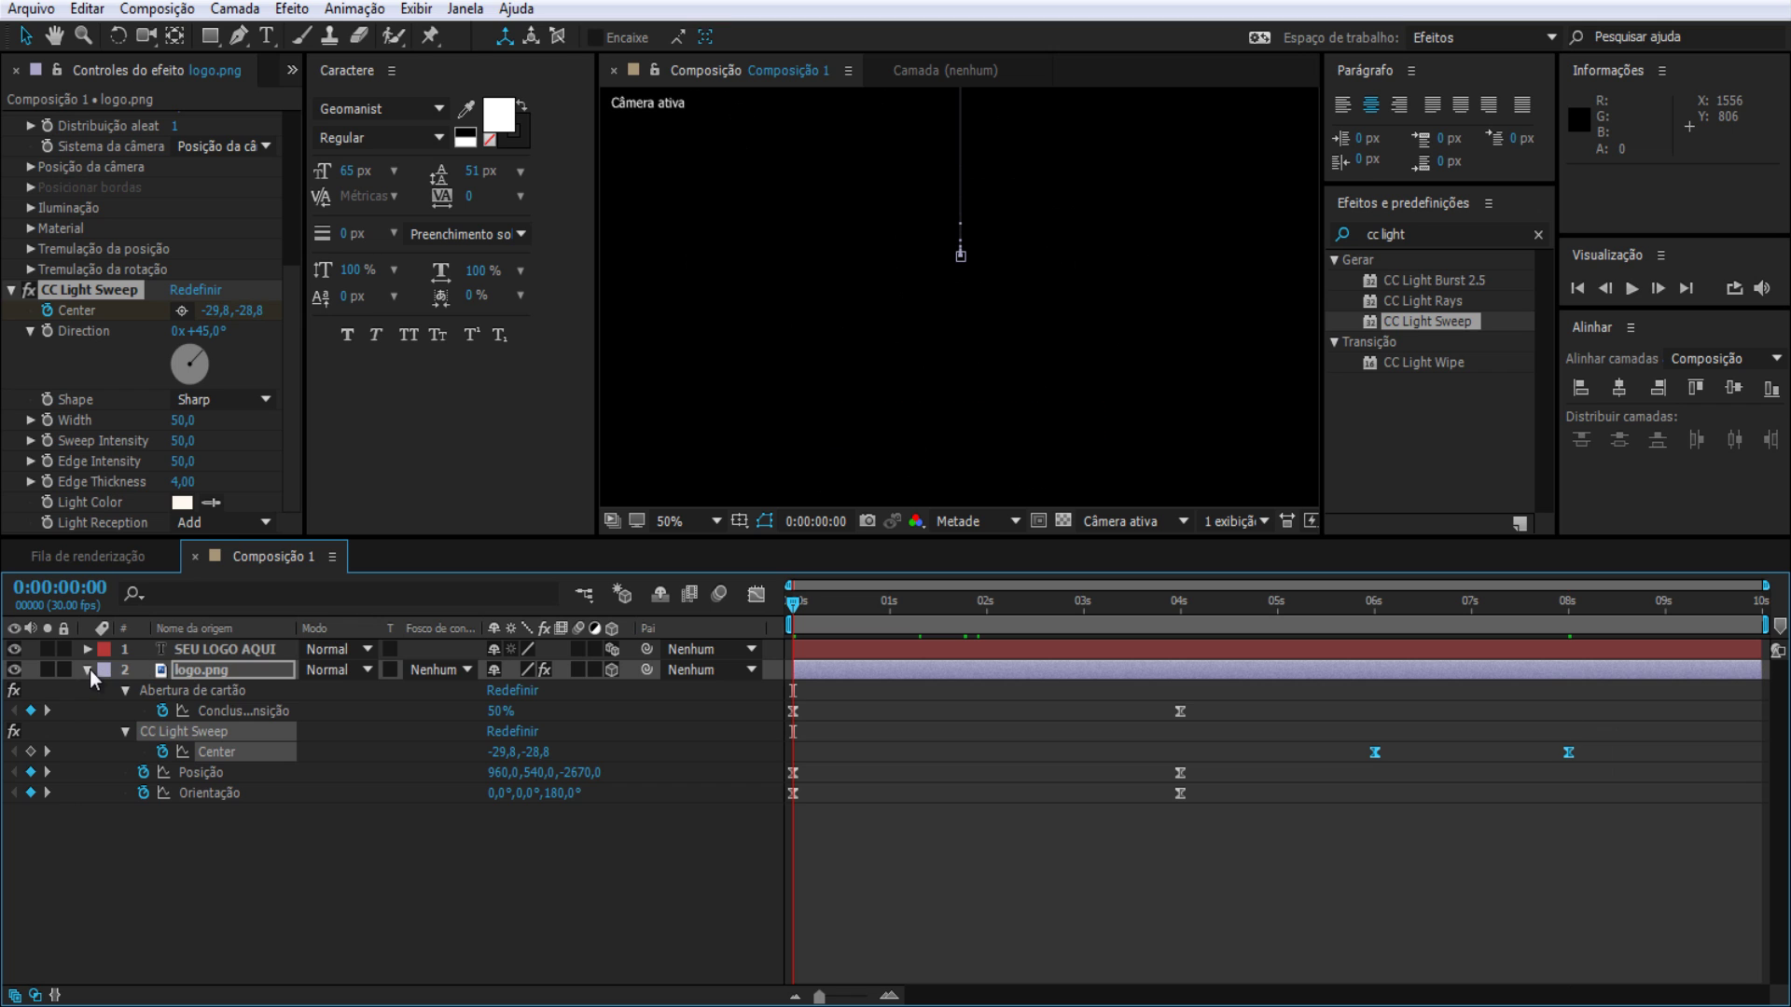
key("u")
left_click(676, 521)
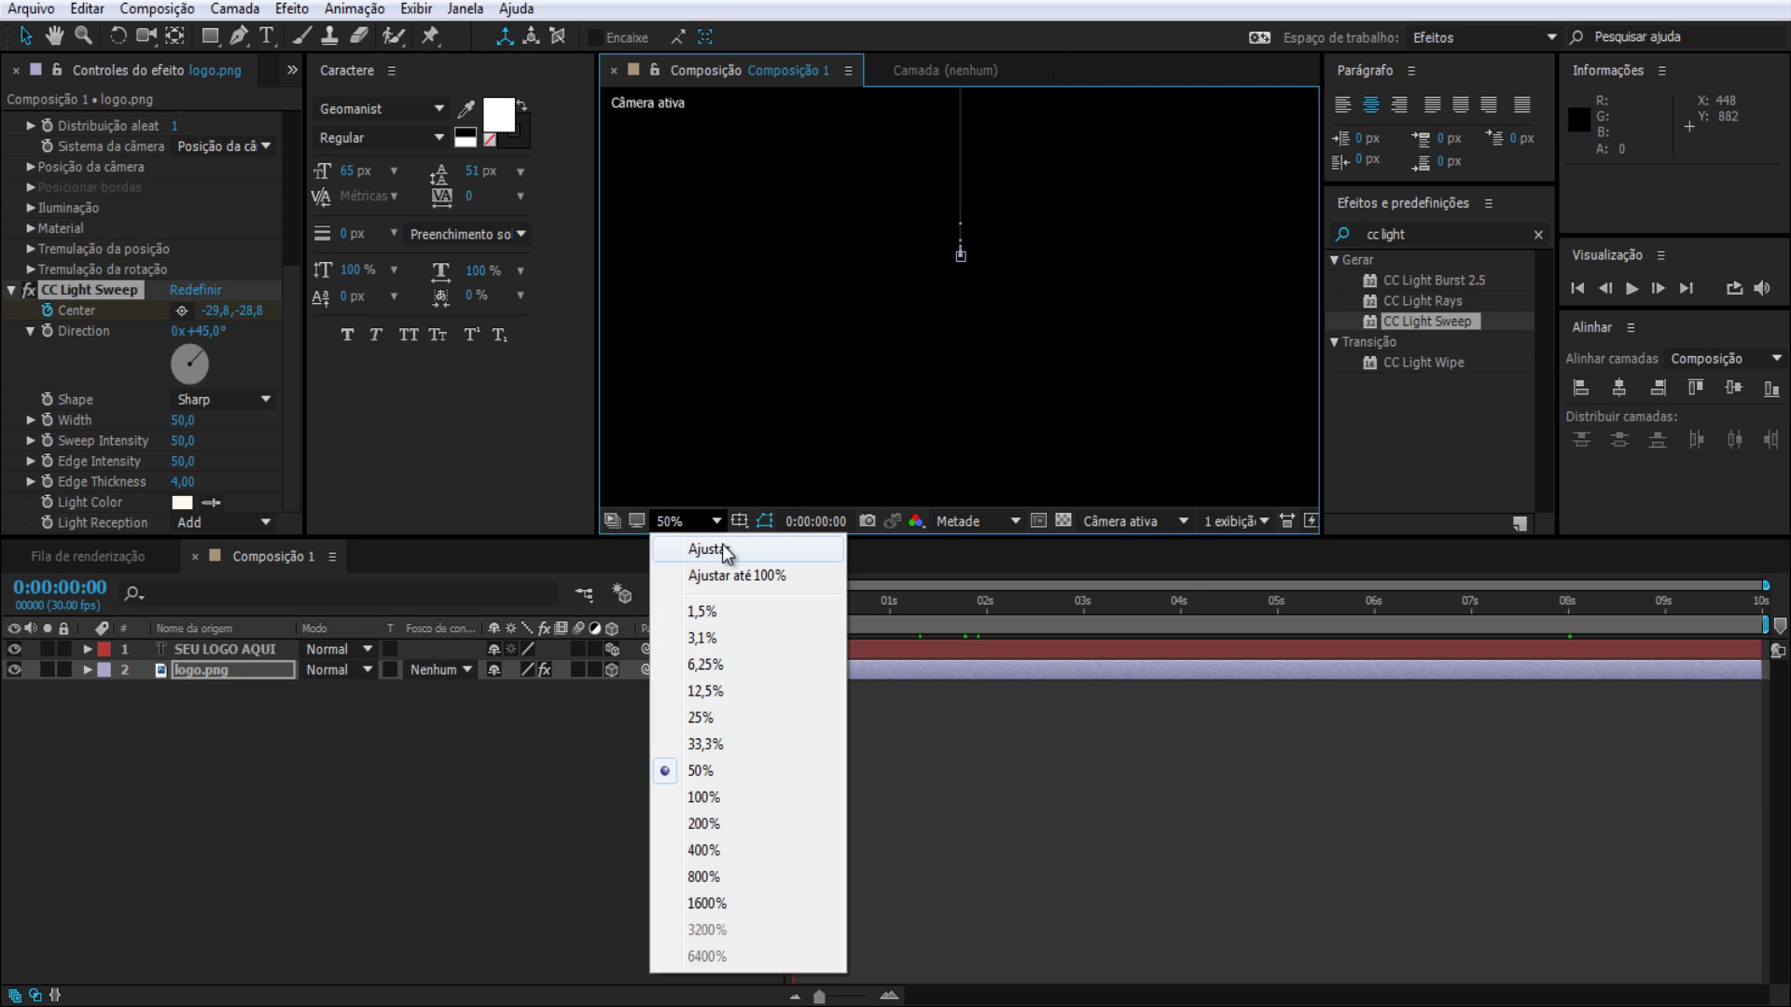
left_click(714, 548)
left_click(1633, 292)
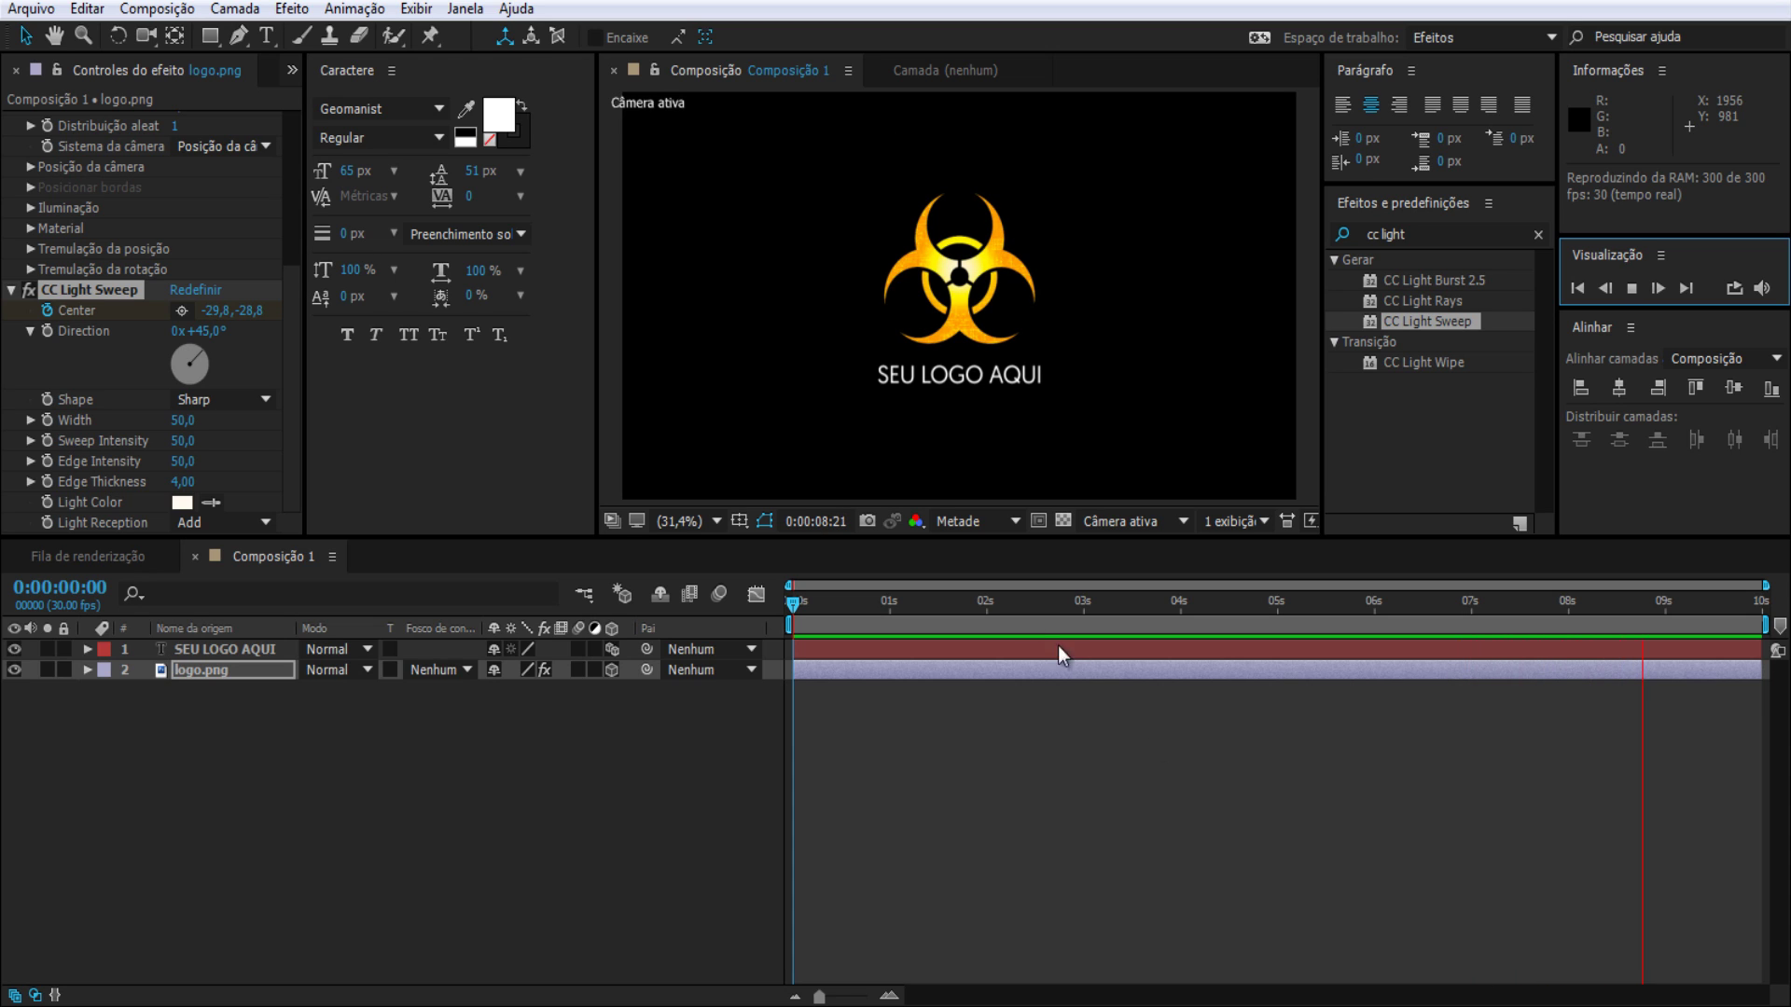
left_click_drag(1011, 609, 1139, 612)
Step: Drag Particles - 7957.mp4 from the Project panel into the timeline below logo.png
left_click(292, 69)
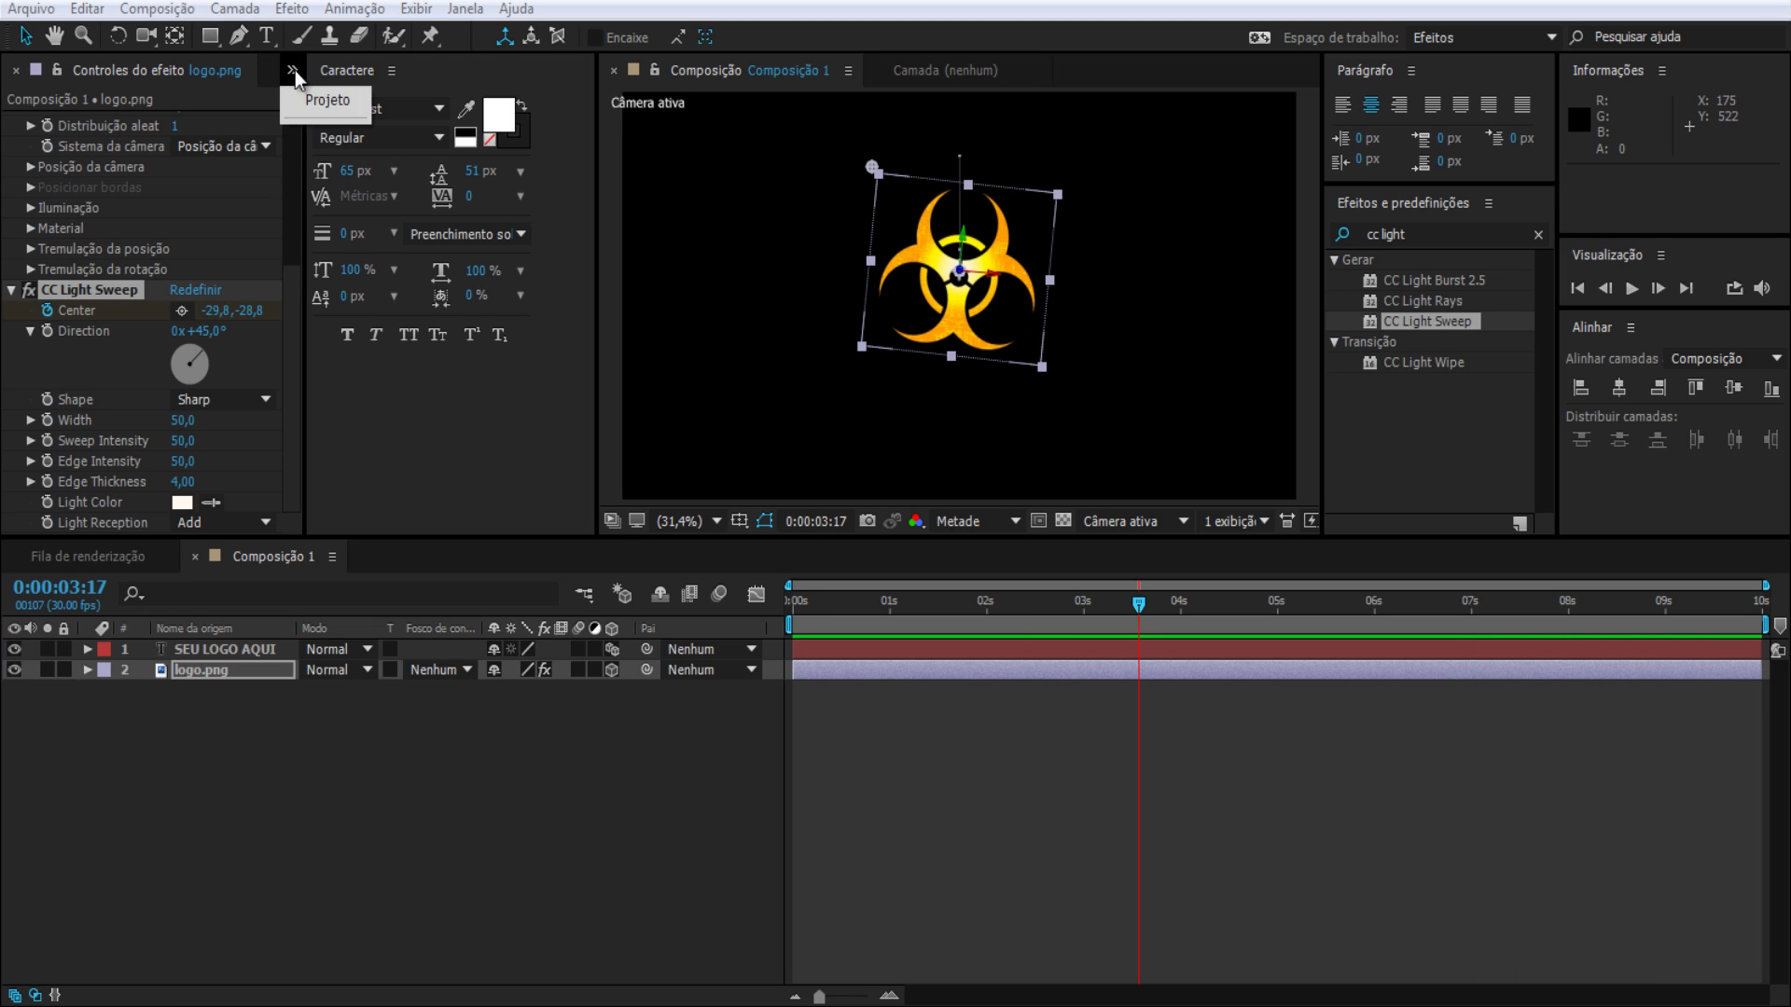
left_click(324, 97)
left_click_drag(1063, 620, 1287, 619)
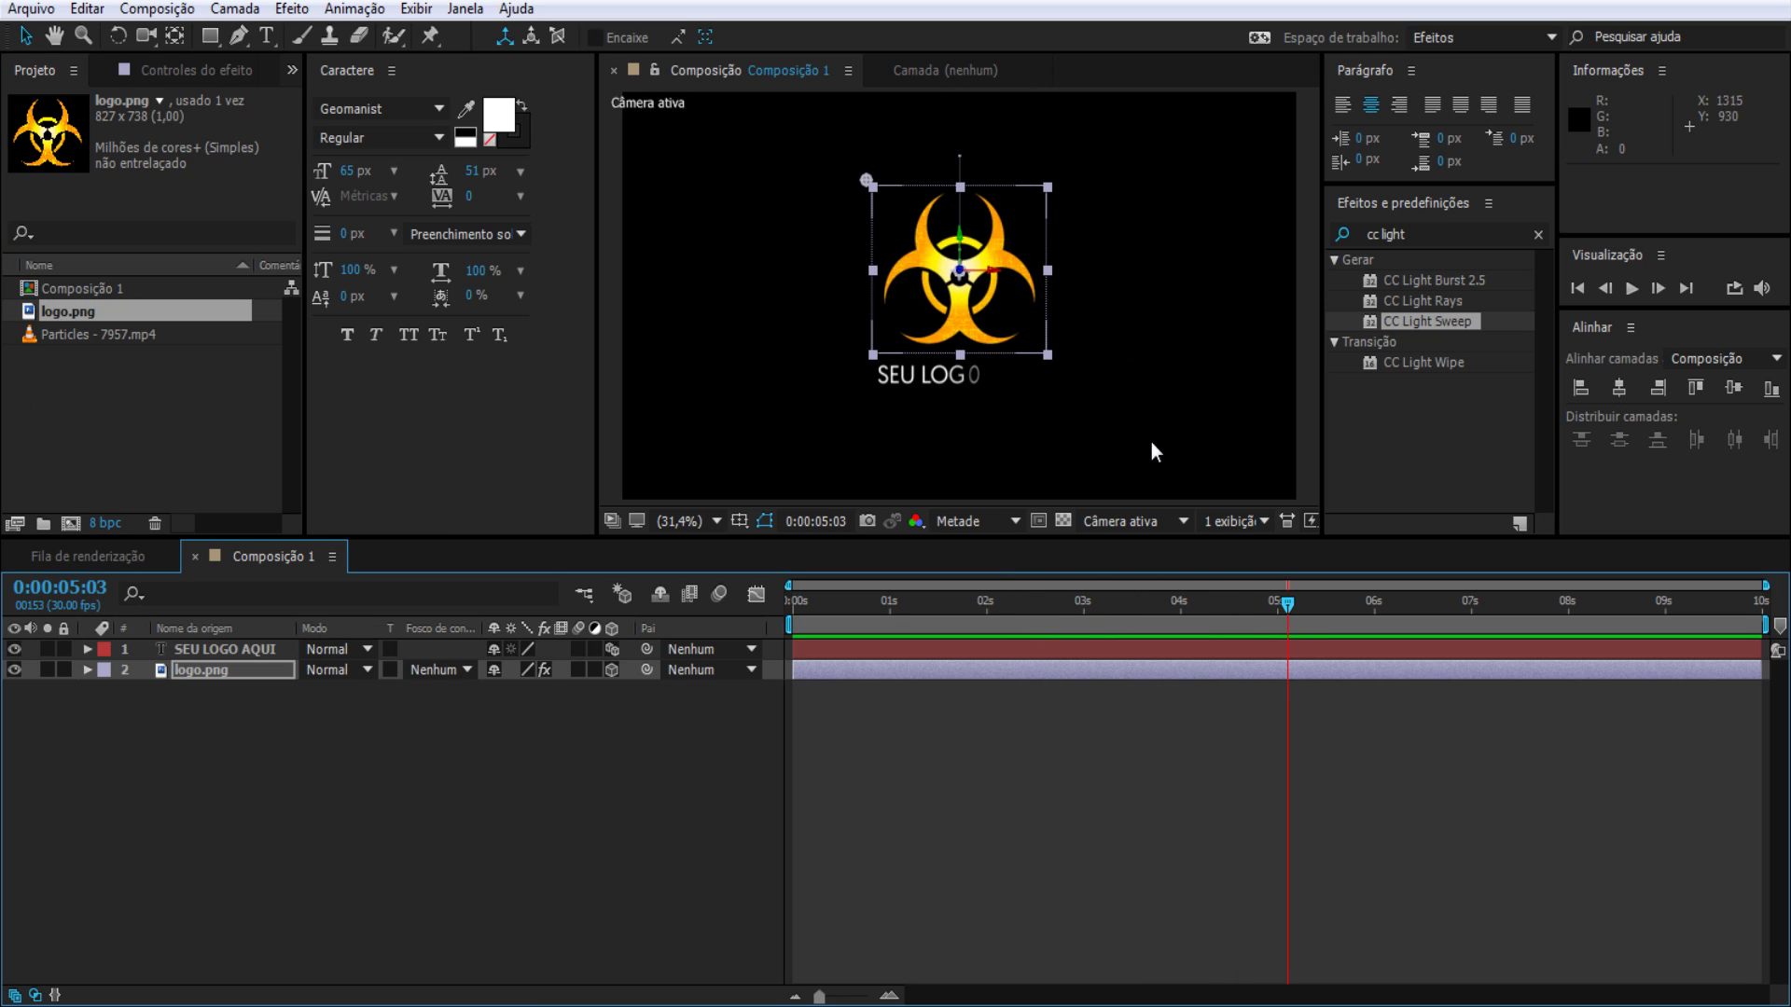
left_click_drag(80, 331, 196, 750)
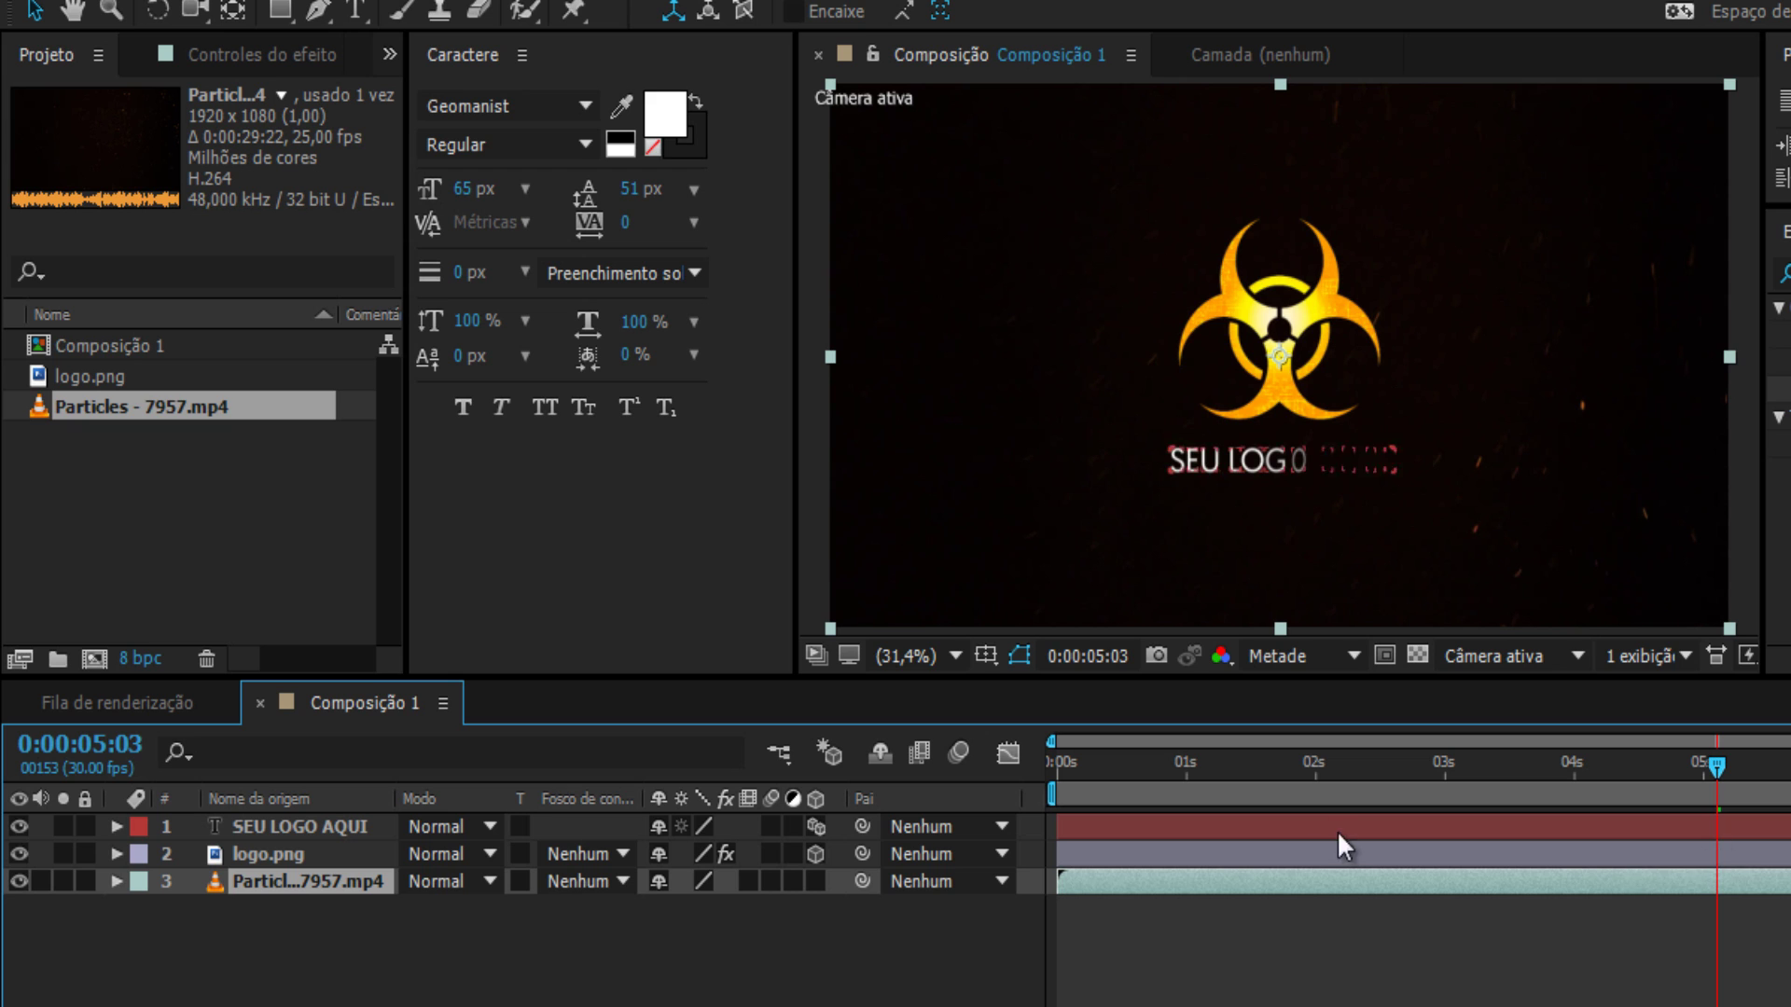
Step: Set the Particles - 7957.mp4 layer's Scale to -100,0, -100,0% to flip the background
left_click_drag(1234, 766, 1362, 767)
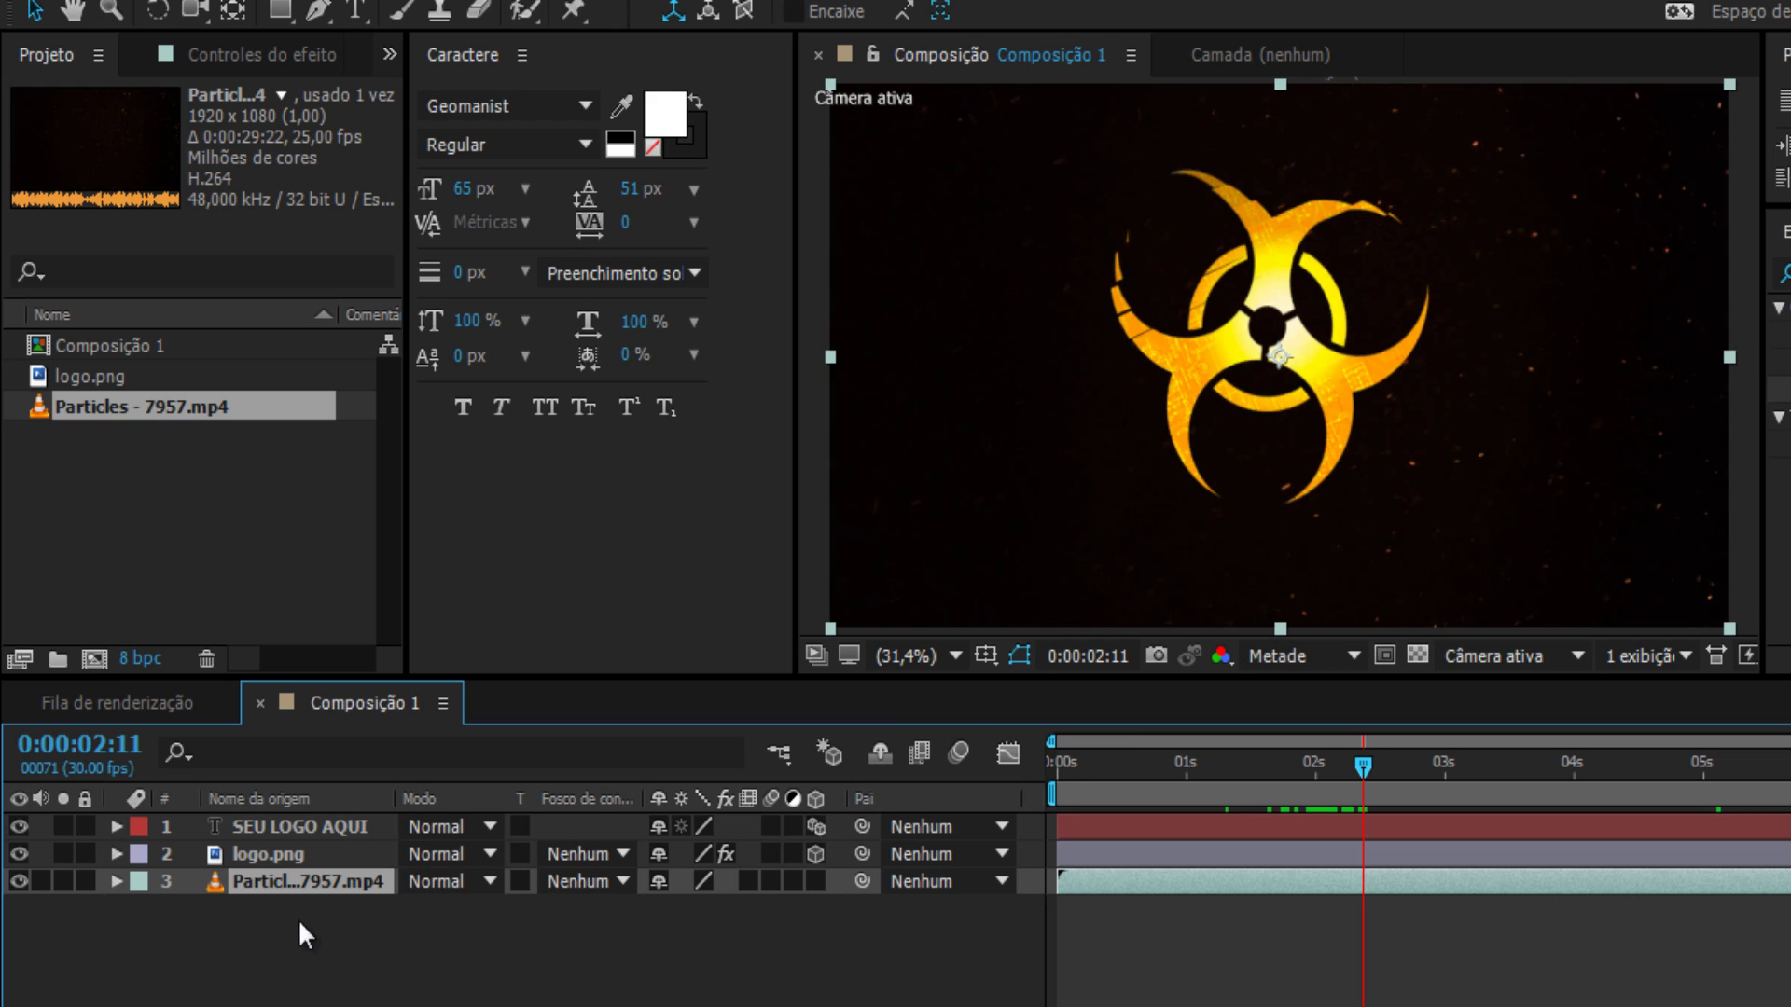
key("s")
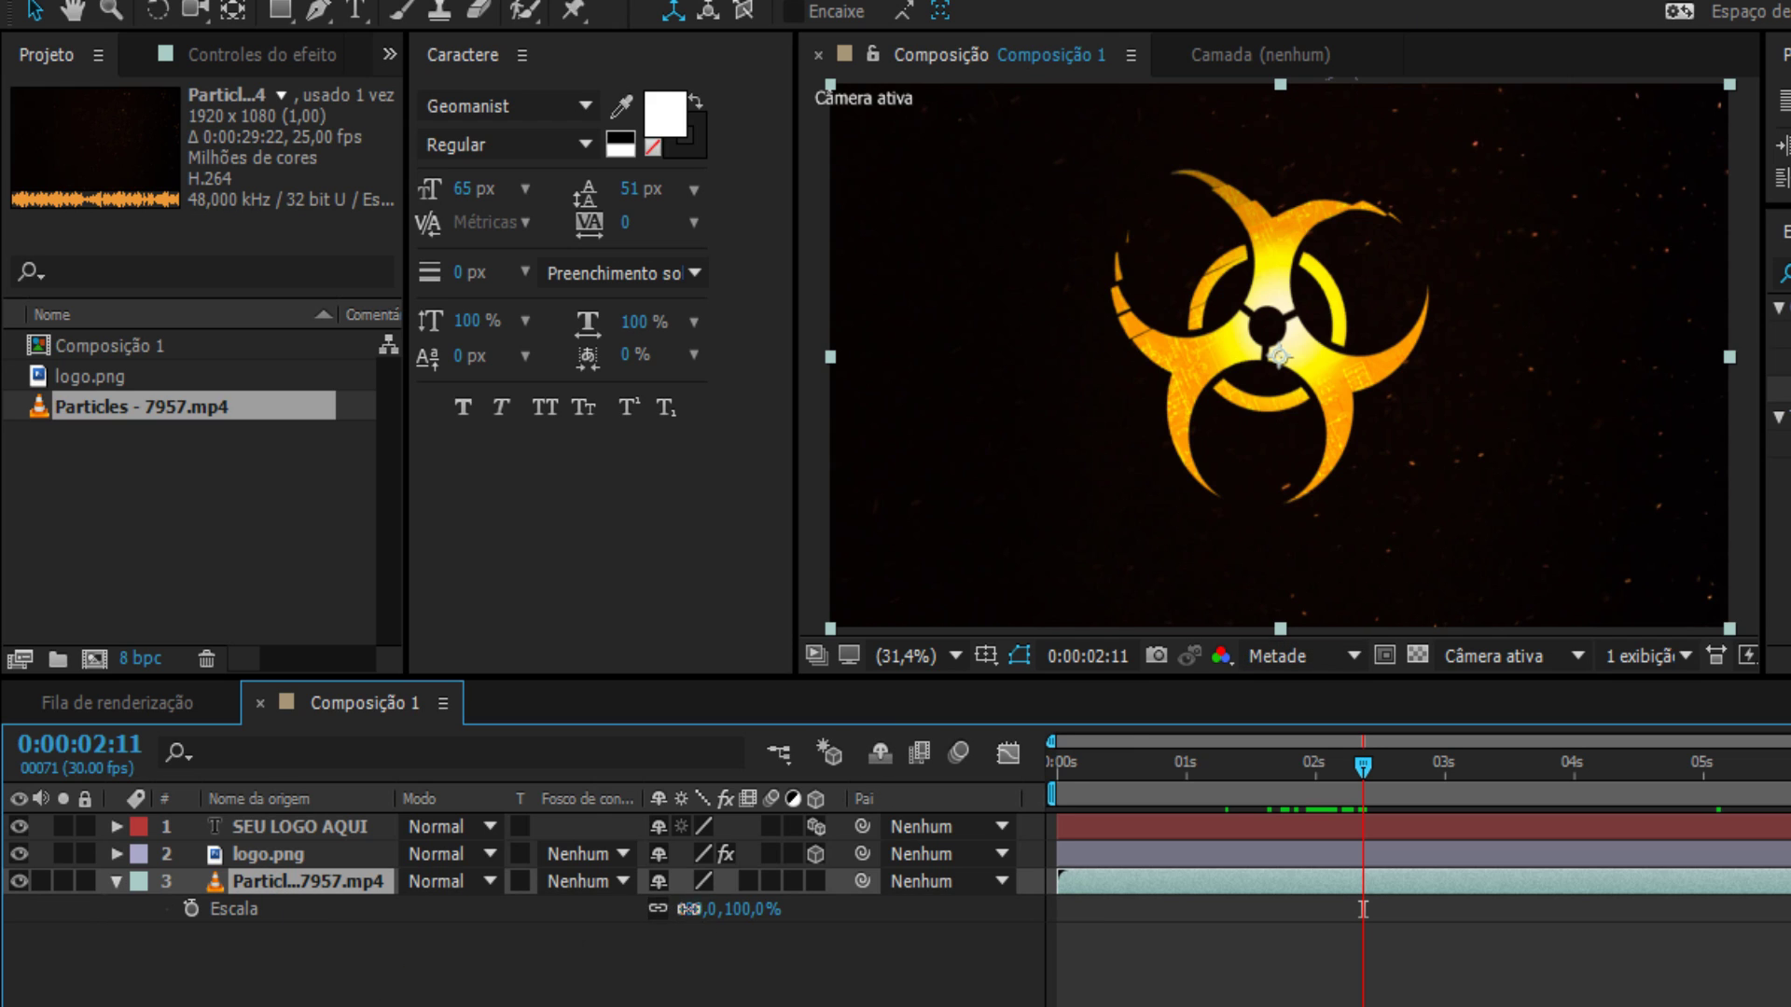
left_click(692, 909)
type("100")
key("Return")
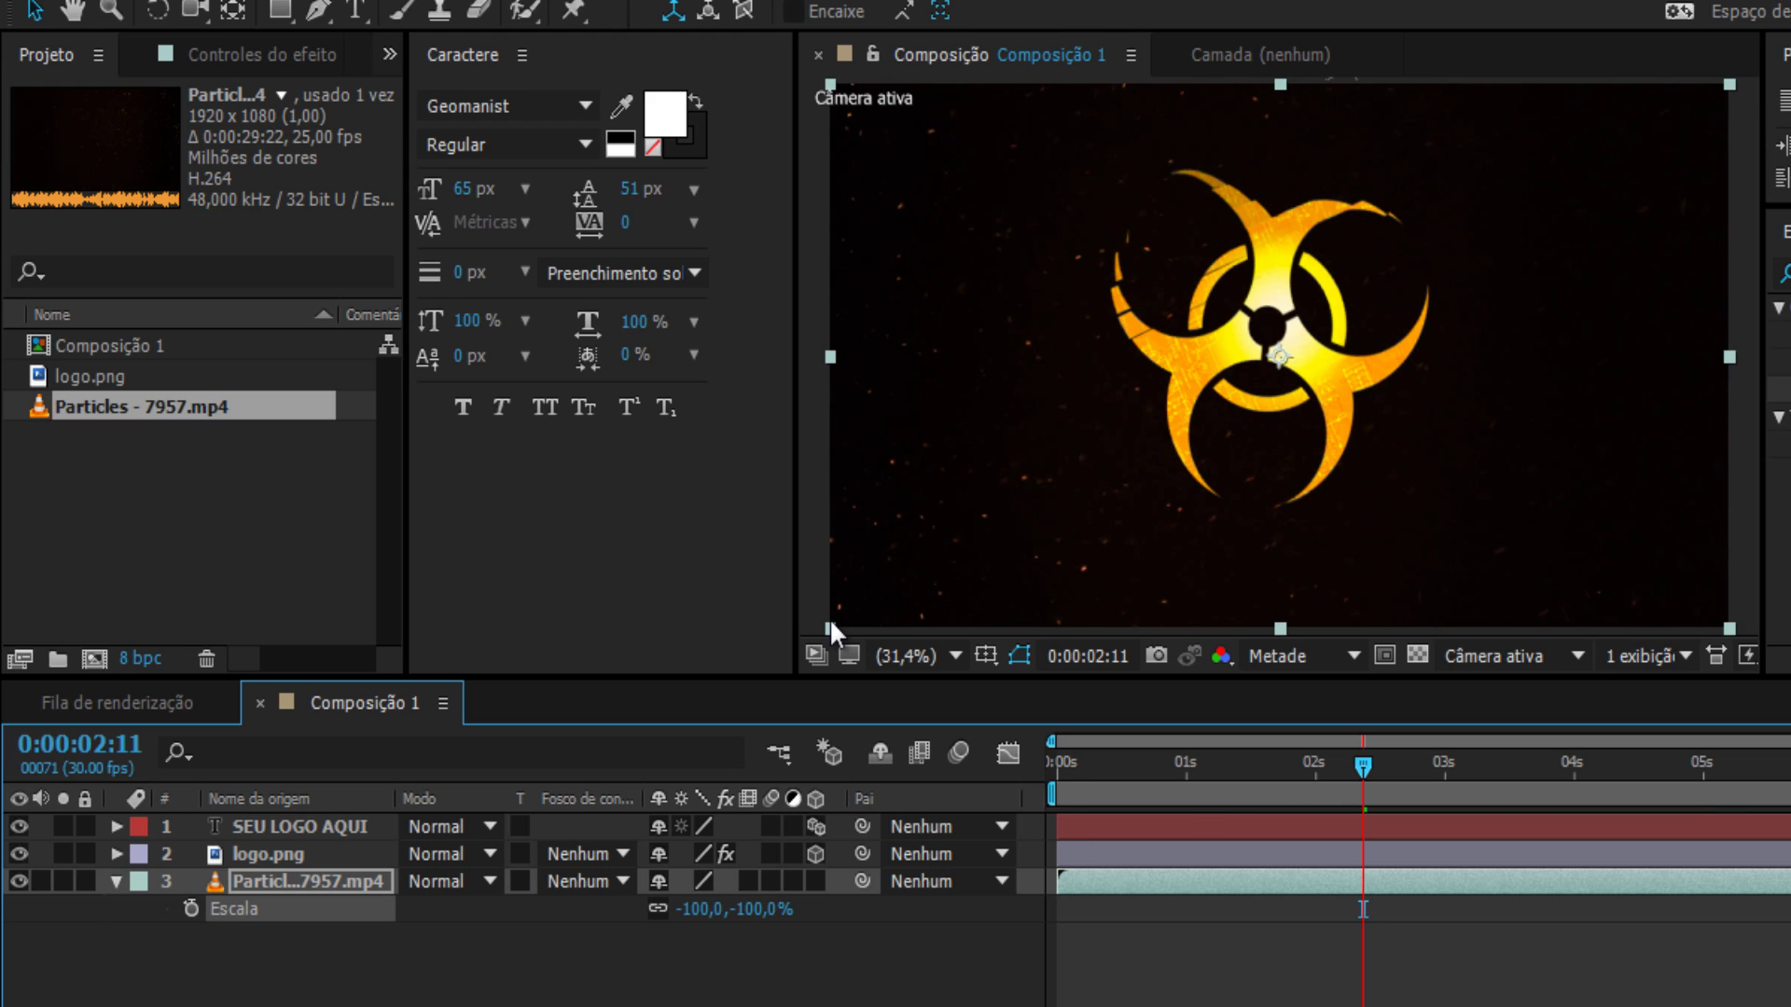
key("Home")
key("space")
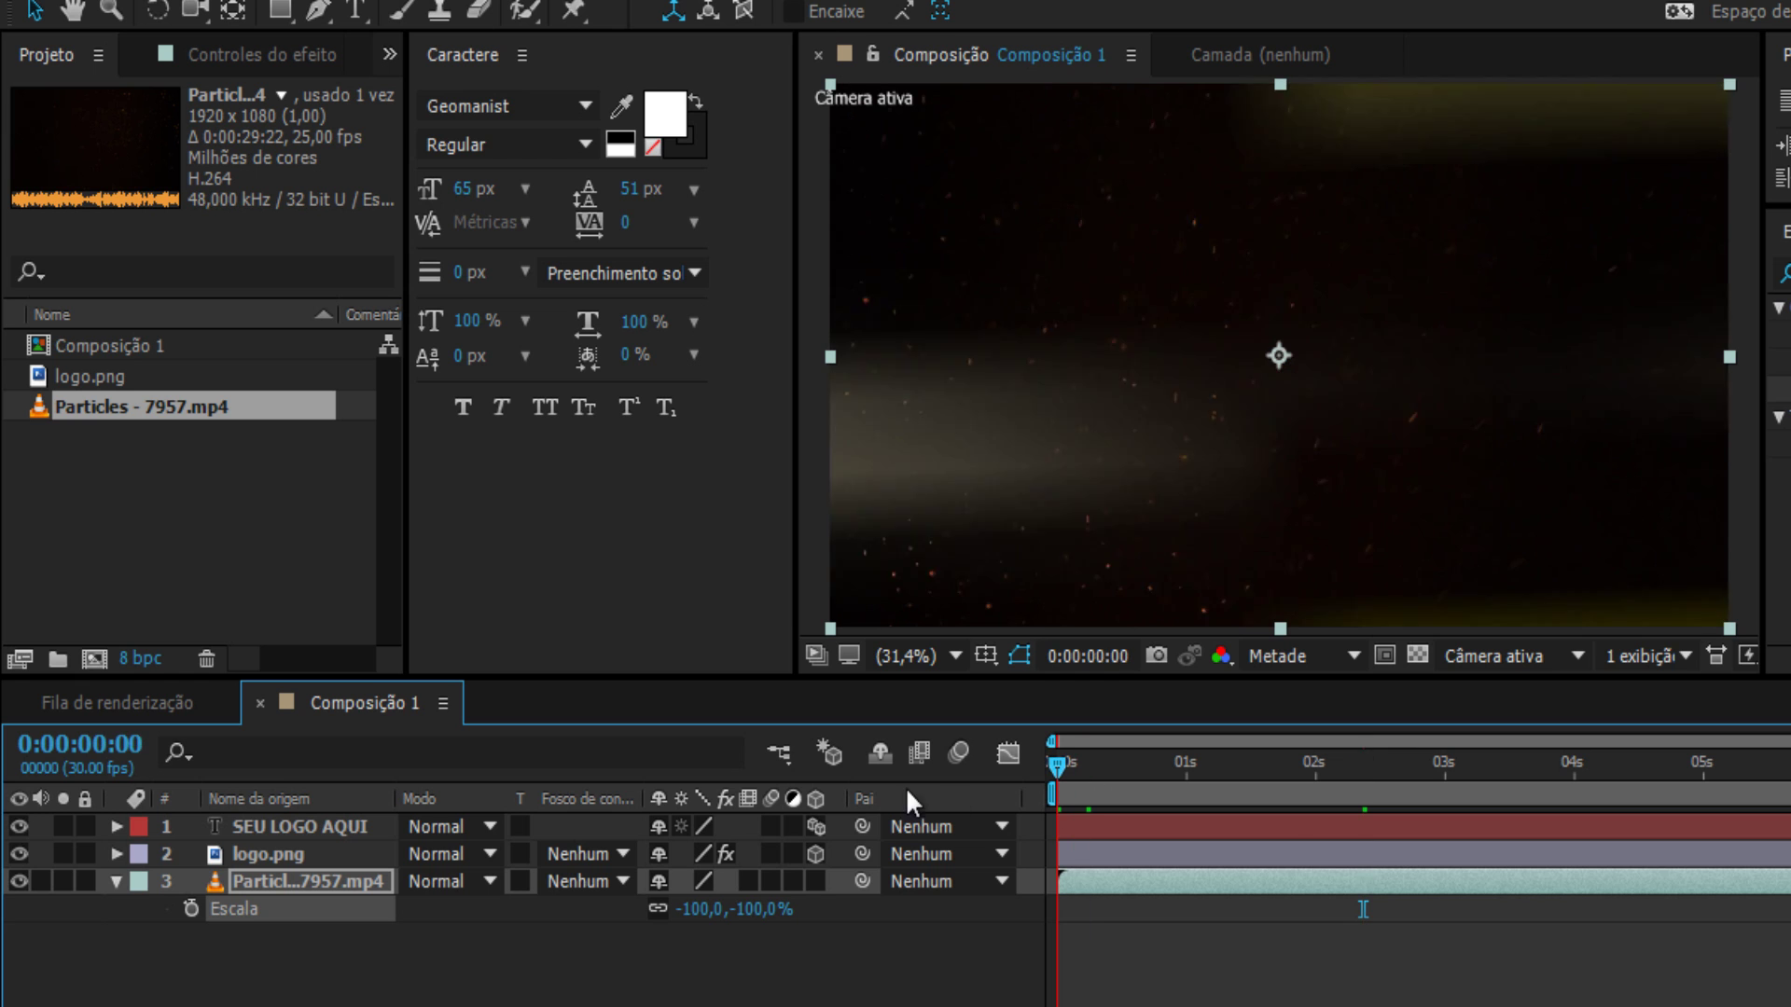